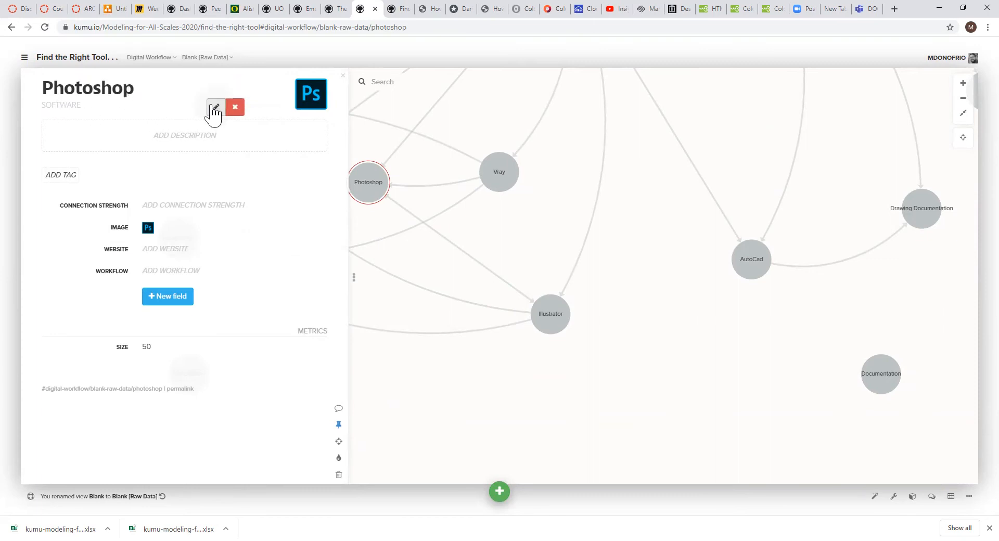
Open Photoshop's element type choices at the blank entry for a new type, and view its logo enlarged.
{"action": "left_click", "coordinate": [63, 106]}
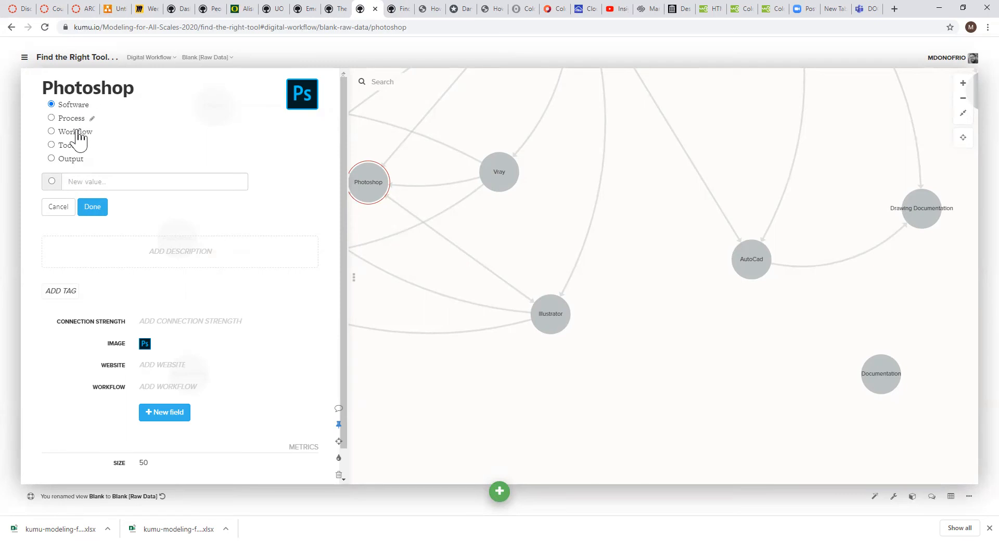
{"action": "left_click", "coordinate": [85, 181]}
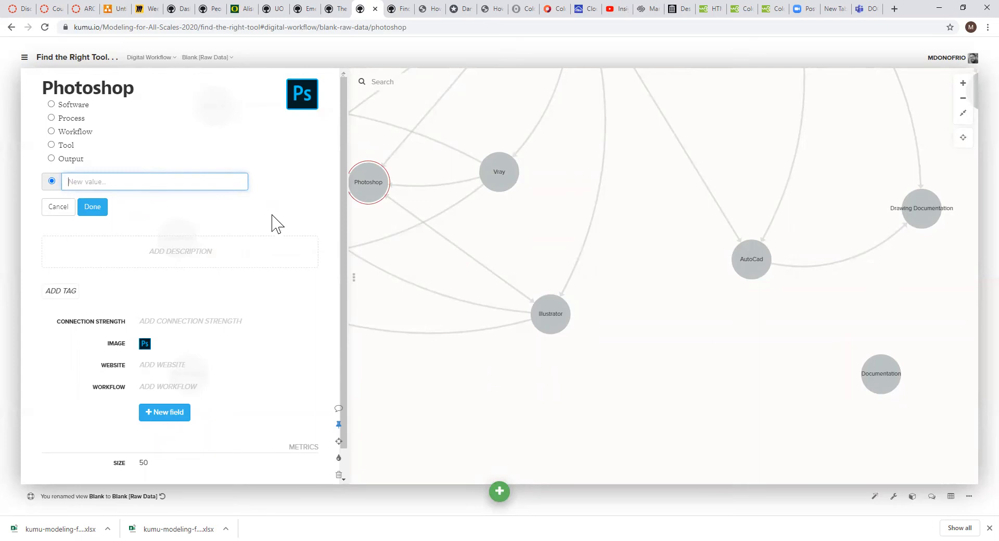
{"action": "left_click", "coordinate": [300, 98]}
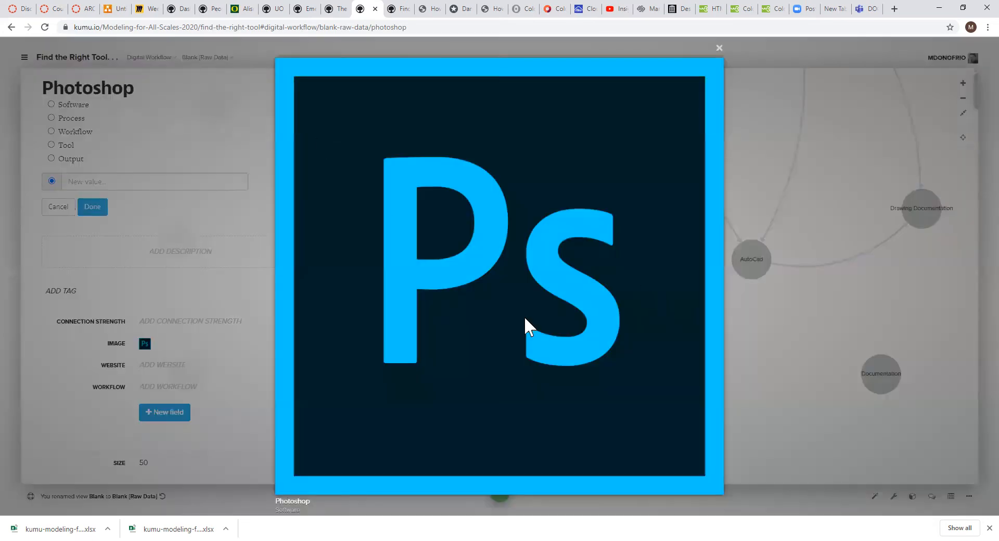
{"action": "left_click", "coordinate": [718, 49]}
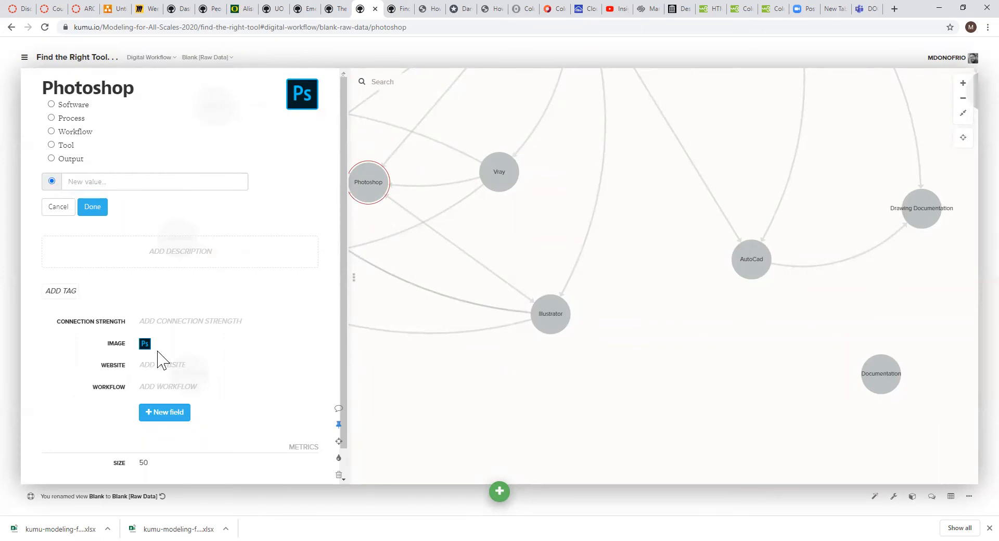
Inspect the full image URL in Photoshop's Image field and close the field with the URL kept.
{"action": "mouse_move", "coordinate": [163, 354]}
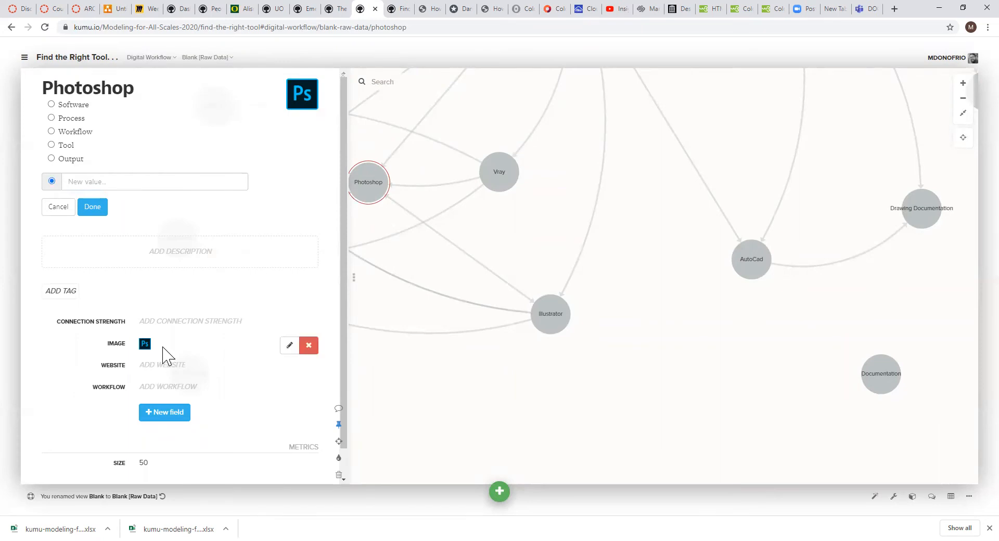
{"action": "left_click", "coordinate": [289, 346]}
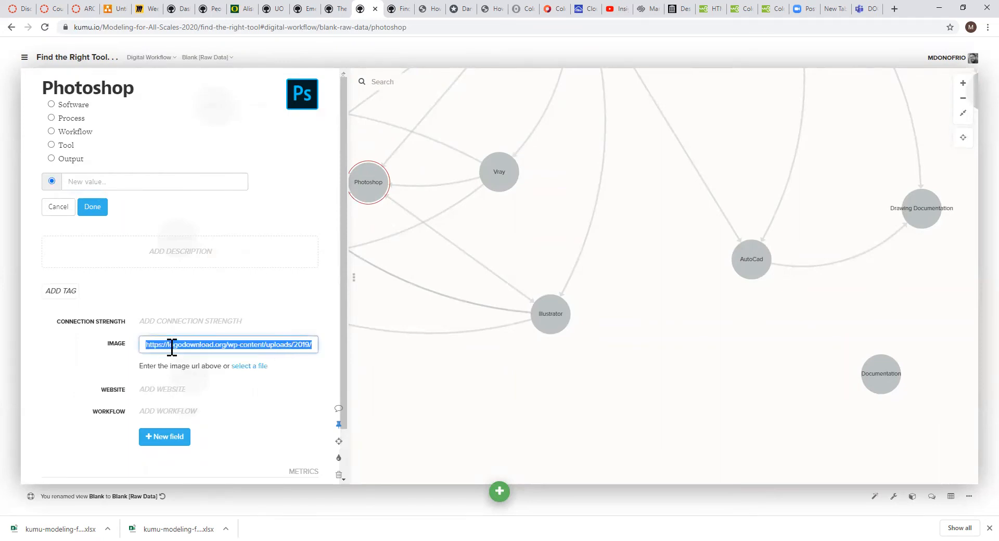
{"action": "left_click_drag", "start_coordinate": [159, 348], "coordinate": [370, 351]}
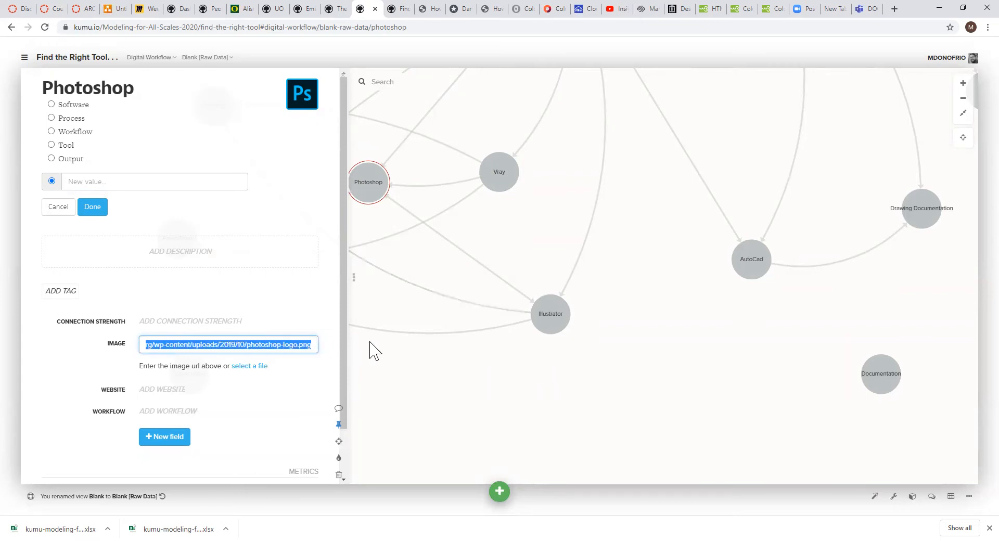
{"action": "left_click", "coordinate": [312, 345]}
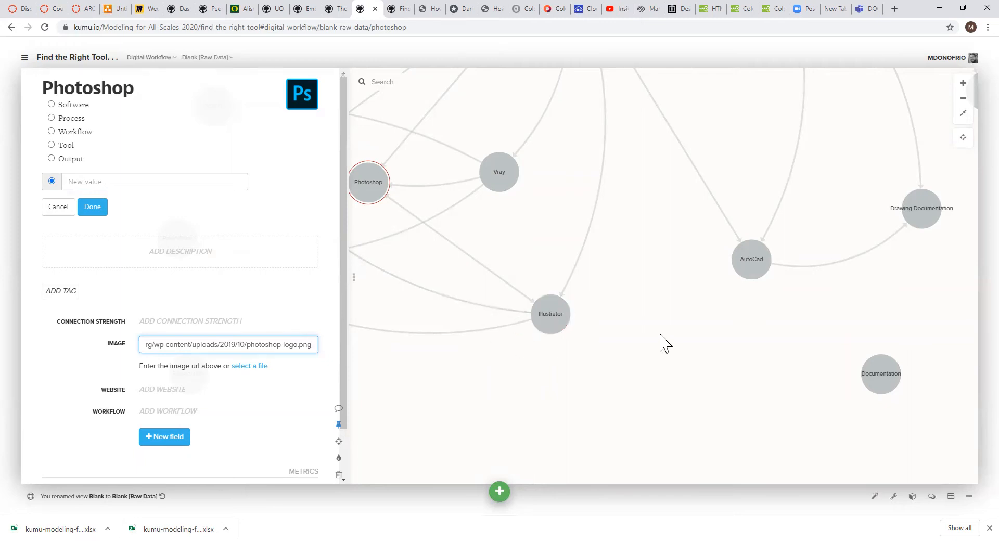
{"action": "mouse_move", "coordinate": [374, 188]}
{"action": "key", "text": "Return"}
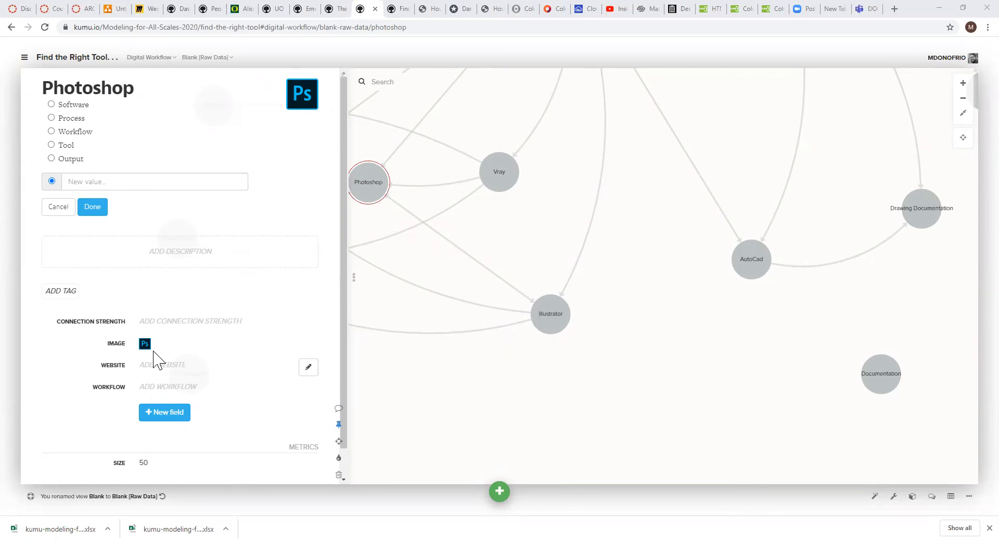
{"action": "left_click", "coordinate": [158, 416]}
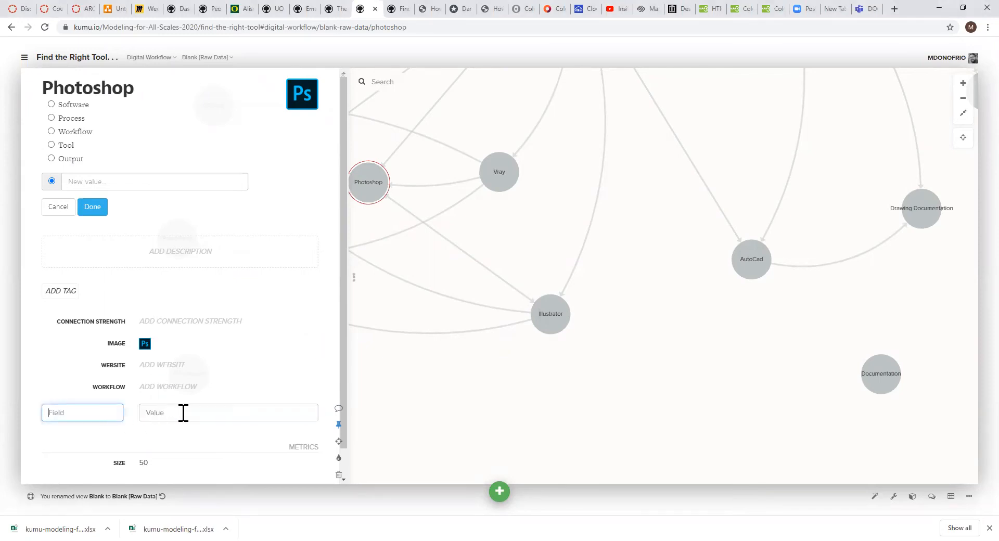
{"action": "scroll", "coordinate": [178, 416], "scroll_direction": "down", "scroll_amount": 1}
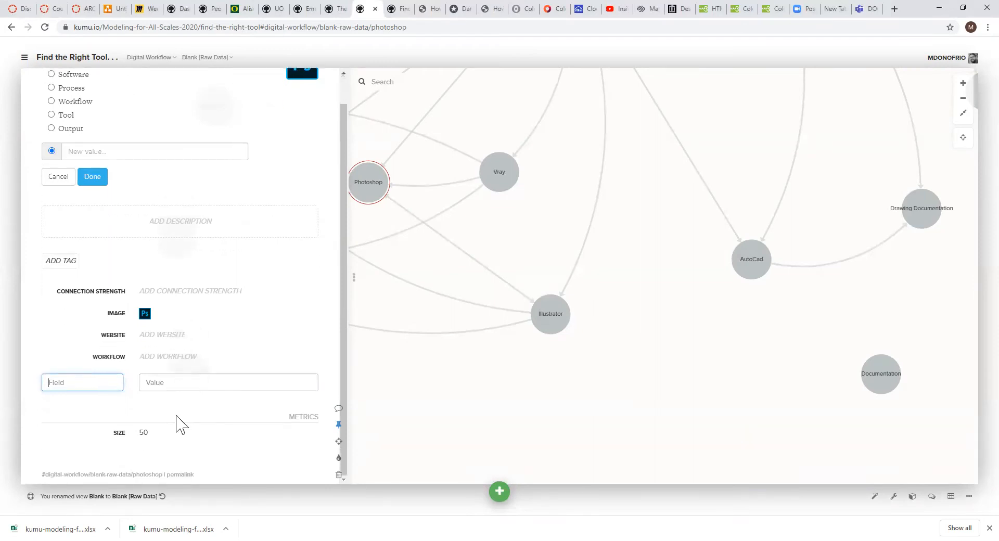
{"action": "scroll", "coordinate": [178, 424], "scroll_direction": "up", "scroll_amount": 1}
{"action": "left_click", "coordinate": [175, 449]}
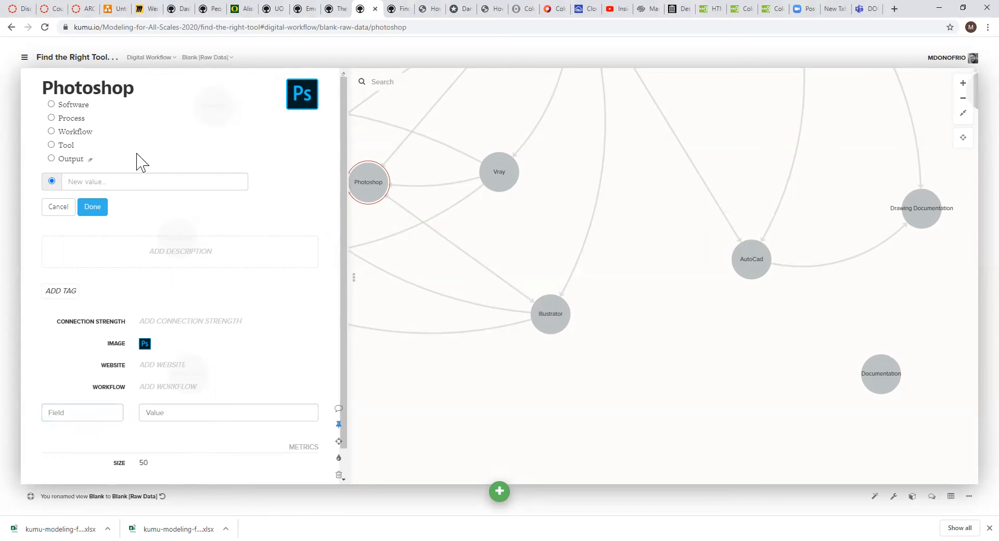
Open the project's field settings and review the choices defined for the Element Type field.
{"action": "mouse_move", "coordinate": [62, 99]}
{"action": "left_click", "coordinate": [61, 58]}
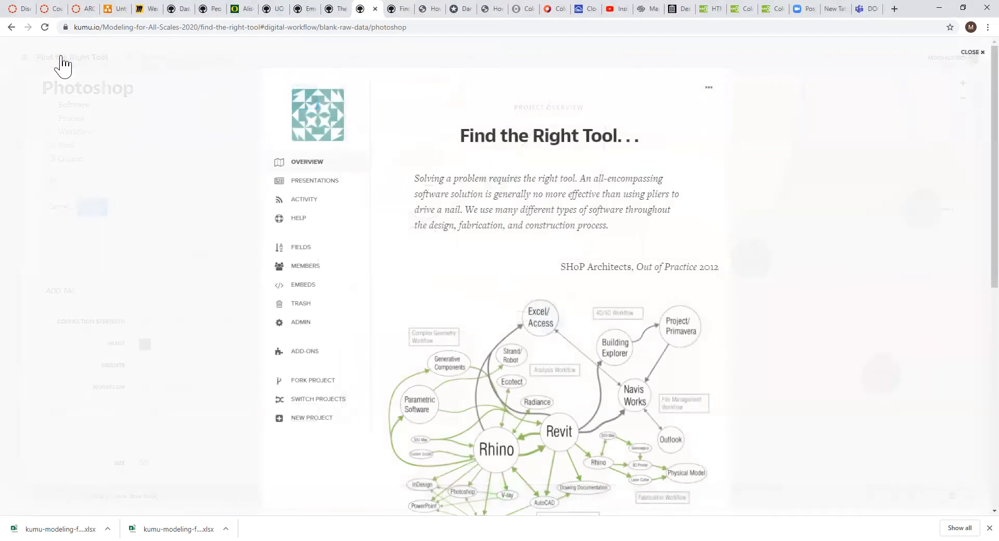
{"action": "left_click", "coordinate": [306, 248]}
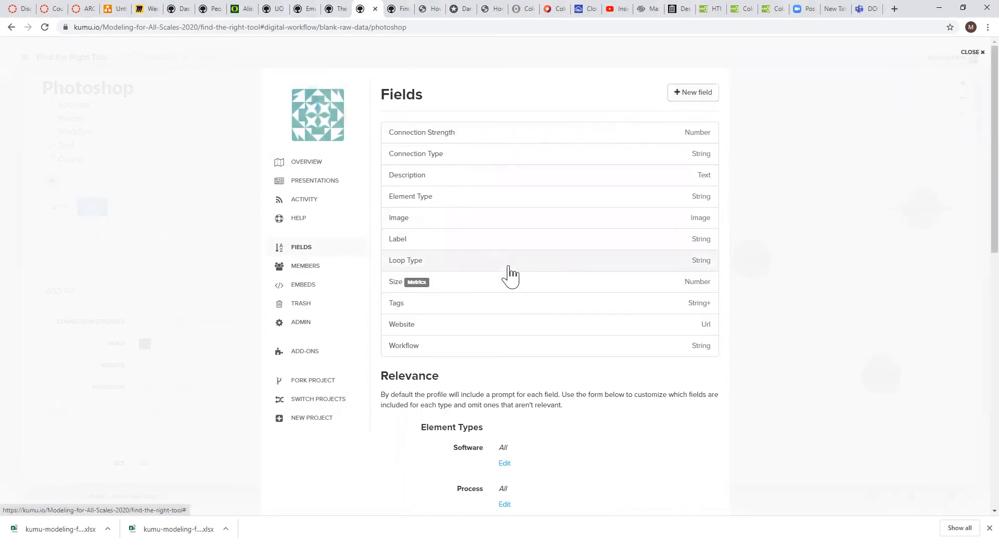
{"action": "scroll", "coordinate": [508, 274], "scroll_direction": "down", "scroll_amount": 2}
{"action": "scroll", "coordinate": [509, 274], "scroll_direction": "up", "scroll_amount": 2}
{"action": "left_click", "coordinate": [447, 205]}
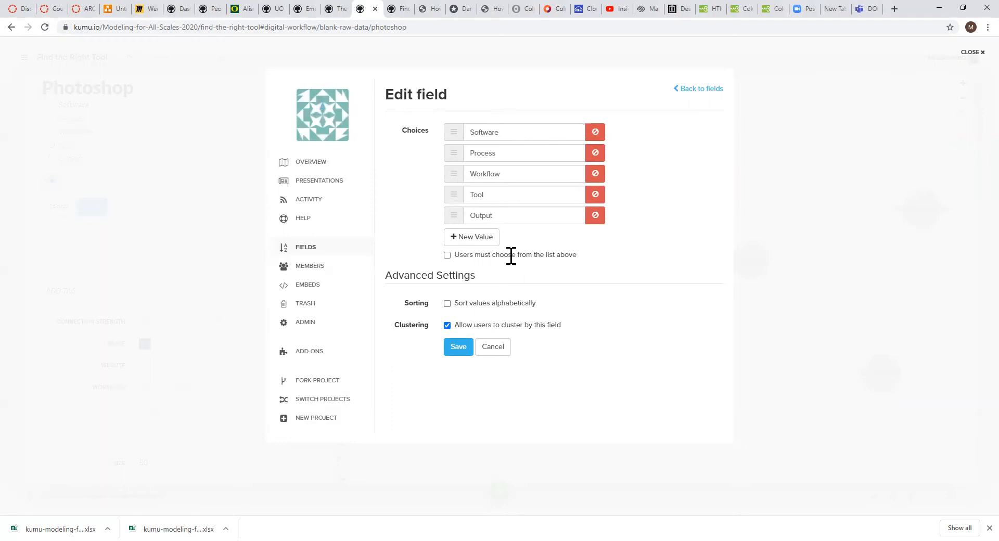
{"action": "left_click", "coordinate": [692, 100]}
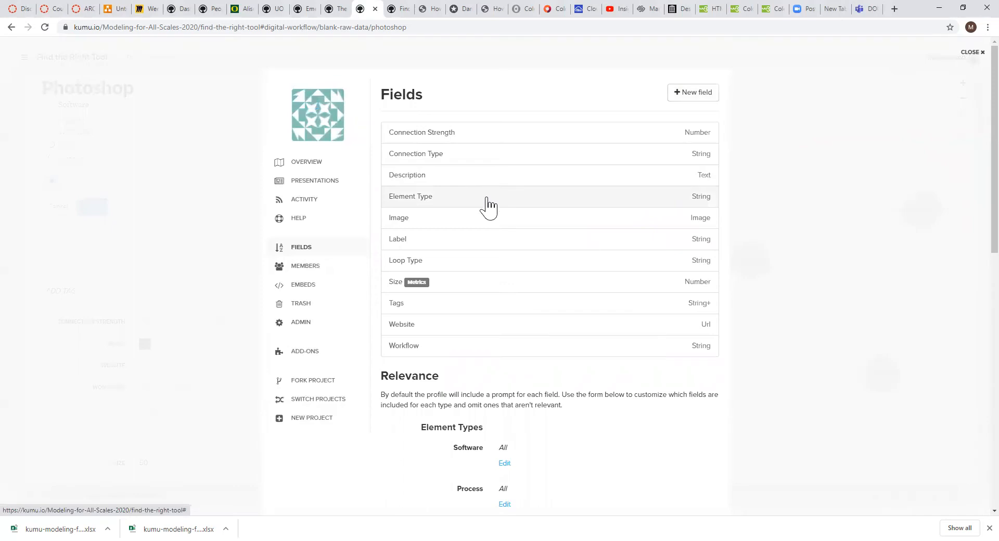
Review the choices of the Connection Type field and close the project settings.
{"action": "left_click", "coordinate": [496, 163]}
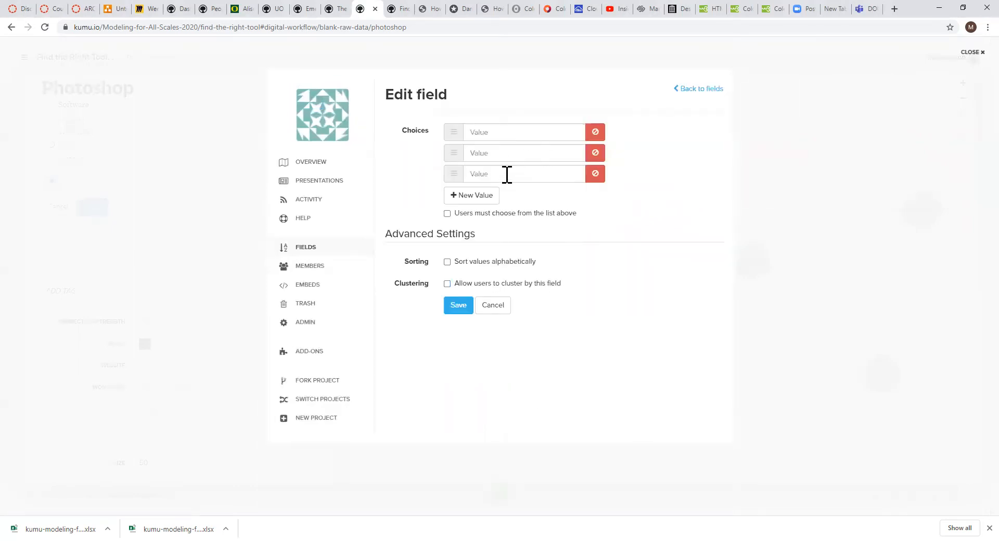
{"action": "left_click", "coordinate": [702, 89]}
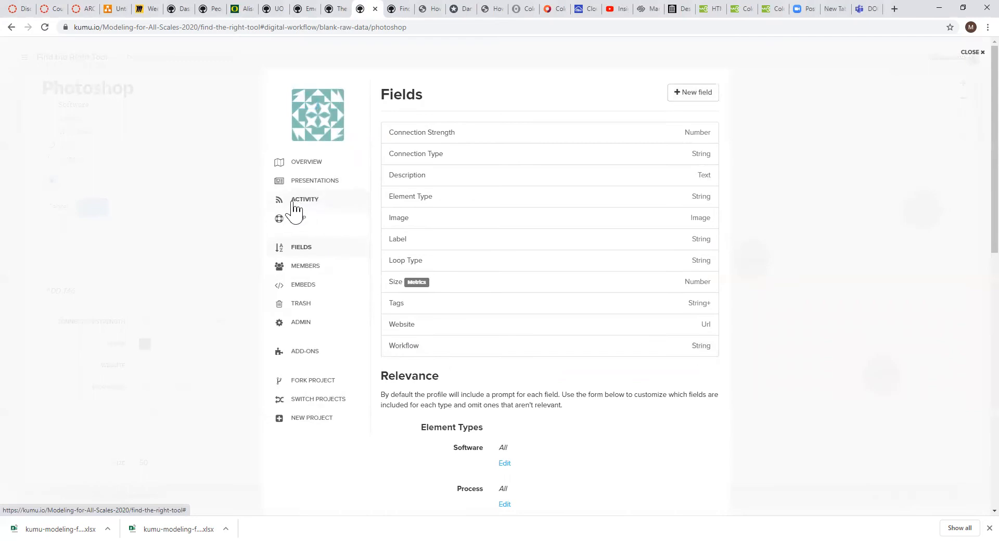
{"action": "left_click", "coordinate": [971, 52]}
{"action": "scroll", "coordinate": [578, 268], "scroll_direction": "down", "scroll_amount": 3}
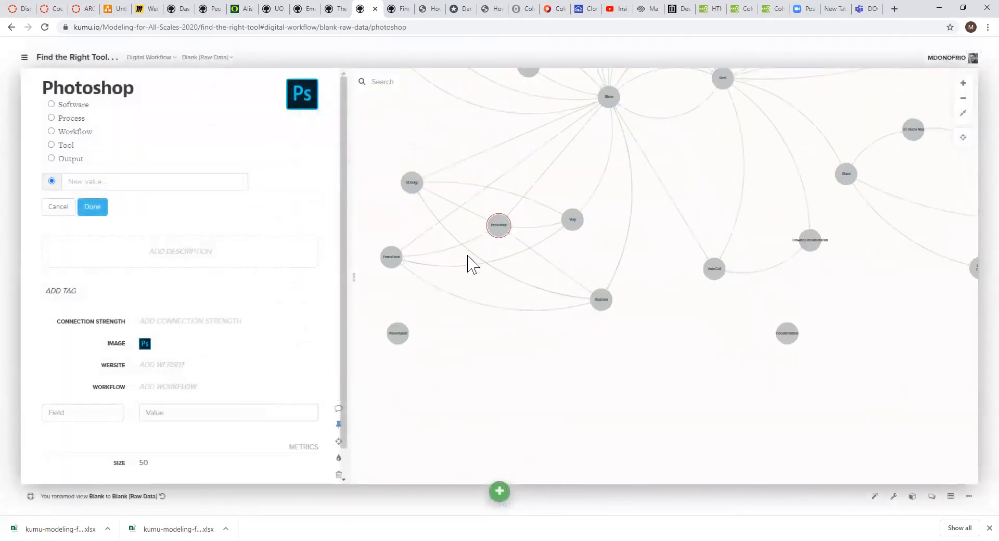
{"action": "scroll", "coordinate": [468, 263], "scroll_direction": "down", "scroll_amount": 1}
{"action": "scroll", "coordinate": [486, 259], "scroll_direction": "up", "scroll_amount": 2}
{"action": "scroll", "coordinate": [569, 254], "scroll_direction": "up", "scroll_amount": 2}
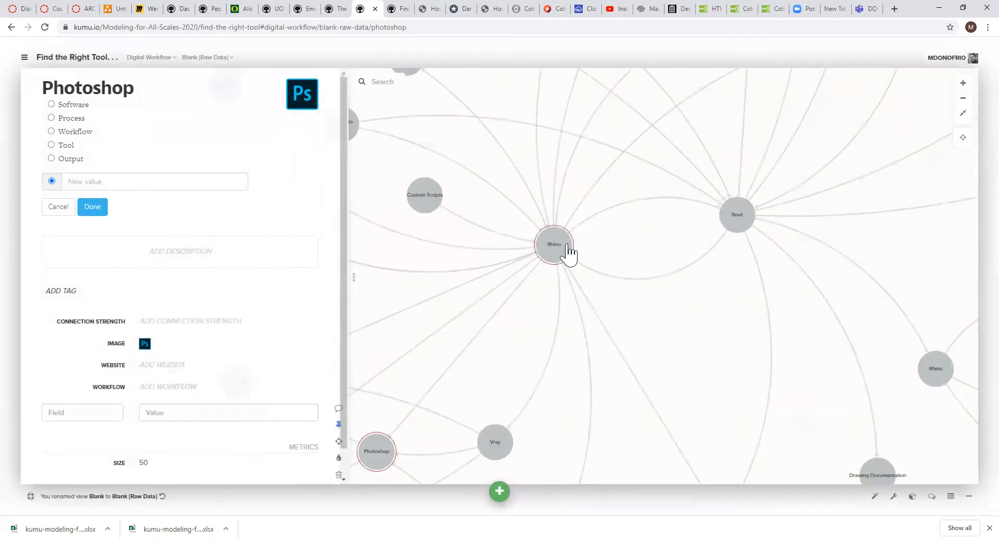
{"action": "left_click", "coordinate": [357, 289]}
{"action": "left_click", "coordinate": [81, 268]}
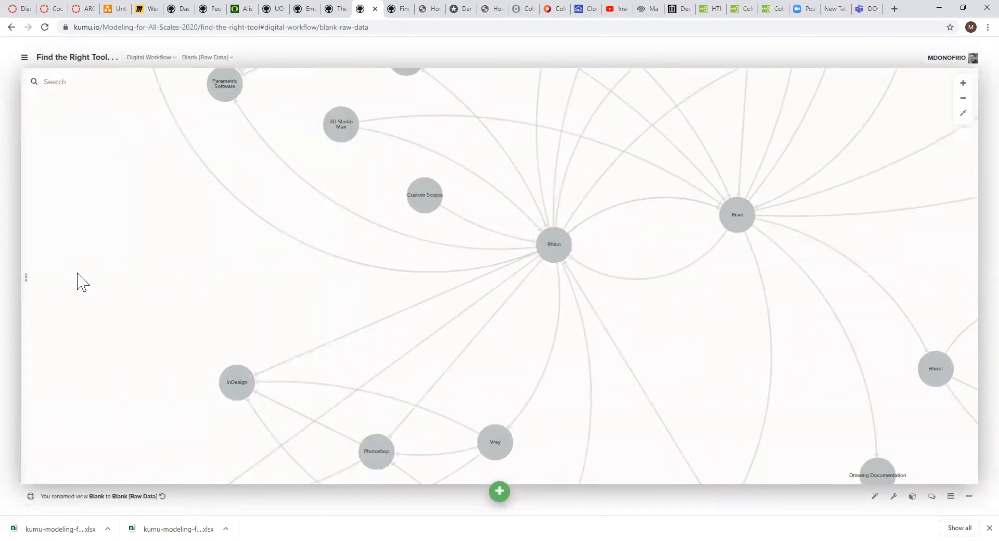
{"action": "left_click", "coordinate": [30, 276]}
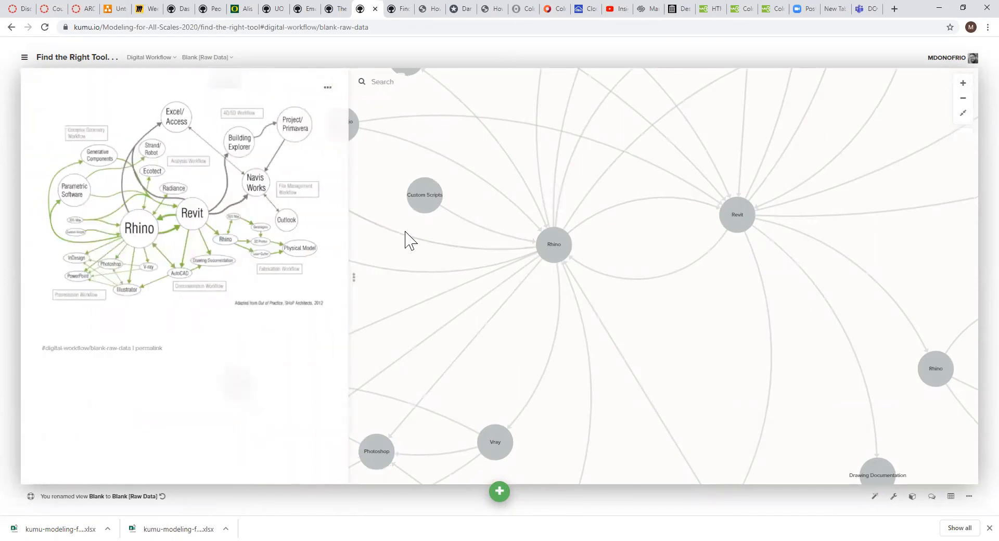
View the profiles of the Grasshopper and Dynamo elements, and return to the map overview.
{"action": "left_click_drag", "start_coordinate": [697, 286], "coordinate": [787, 401]}
{"action": "left_click_drag", "start_coordinate": [524, 186], "coordinate": [539, 243]}
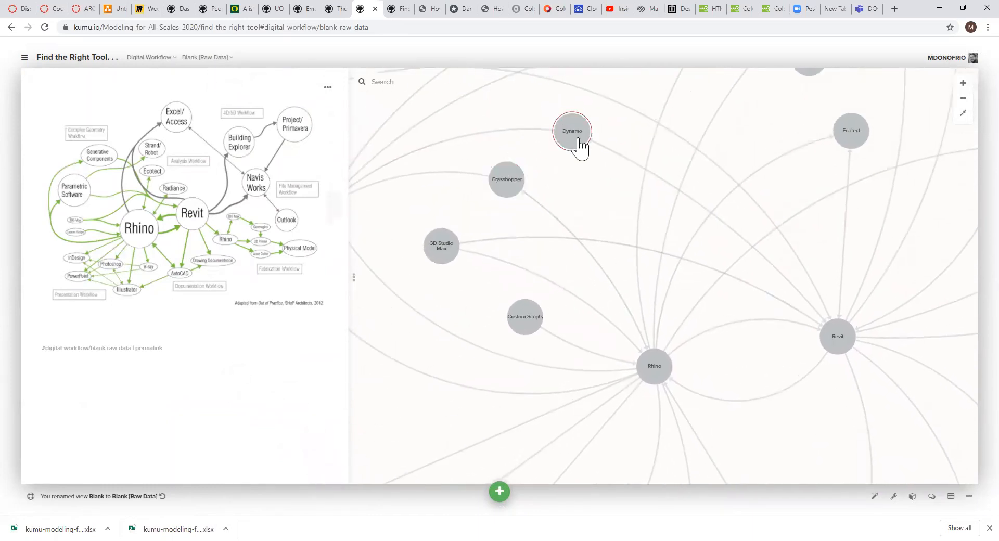
{"action": "left_click", "coordinate": [506, 182]}
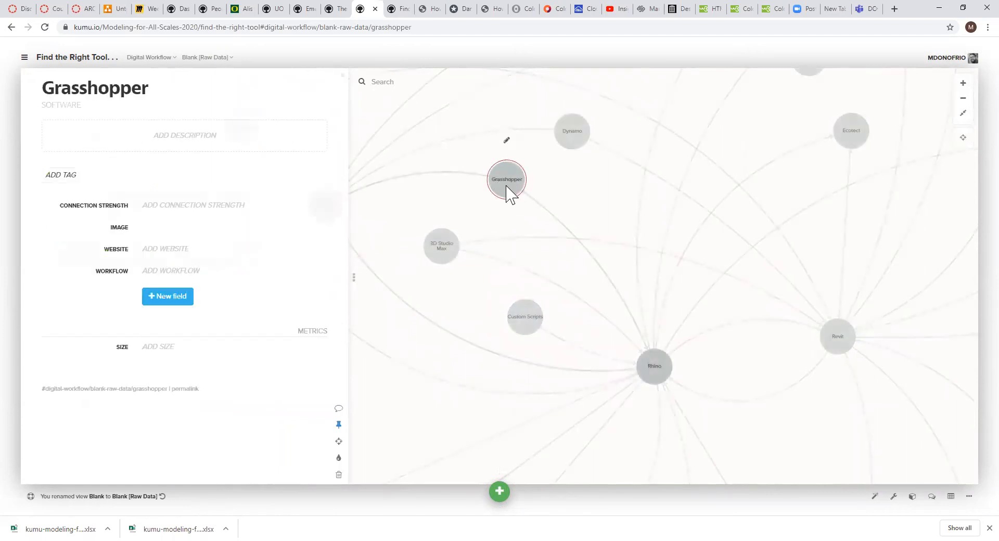
{"action": "left_click", "coordinate": [573, 135]}
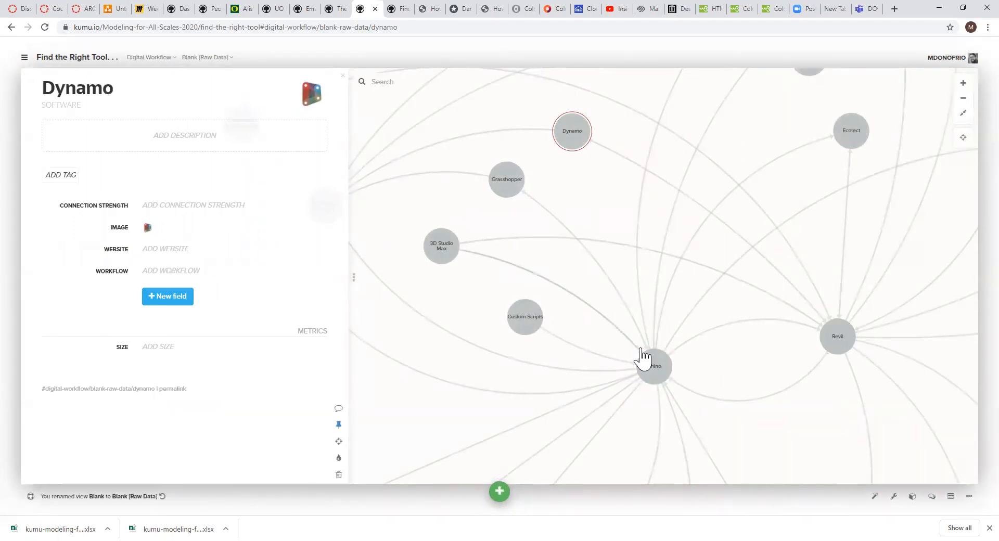
{"action": "mouse_move", "coordinate": [510, 181]}
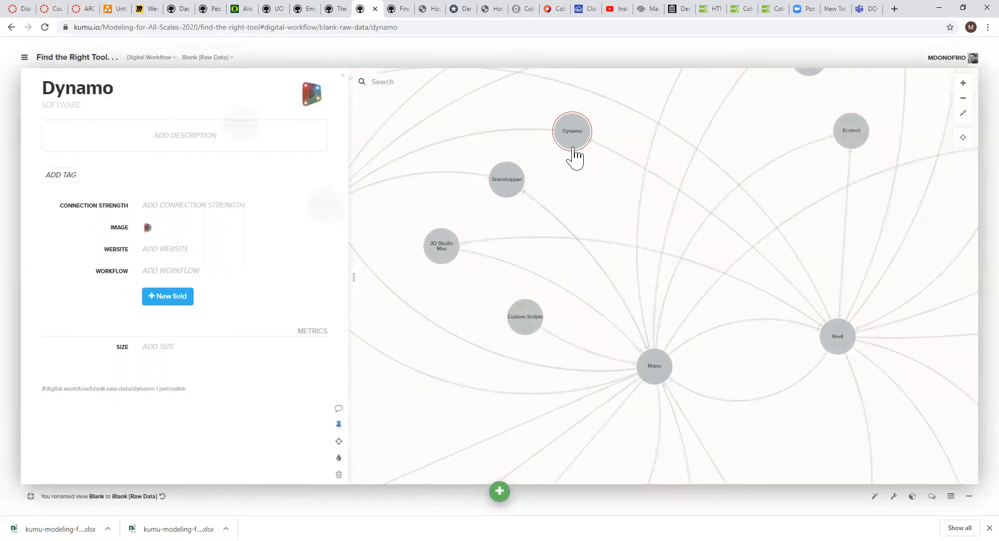
{"action": "left_click", "coordinate": [575, 182]}
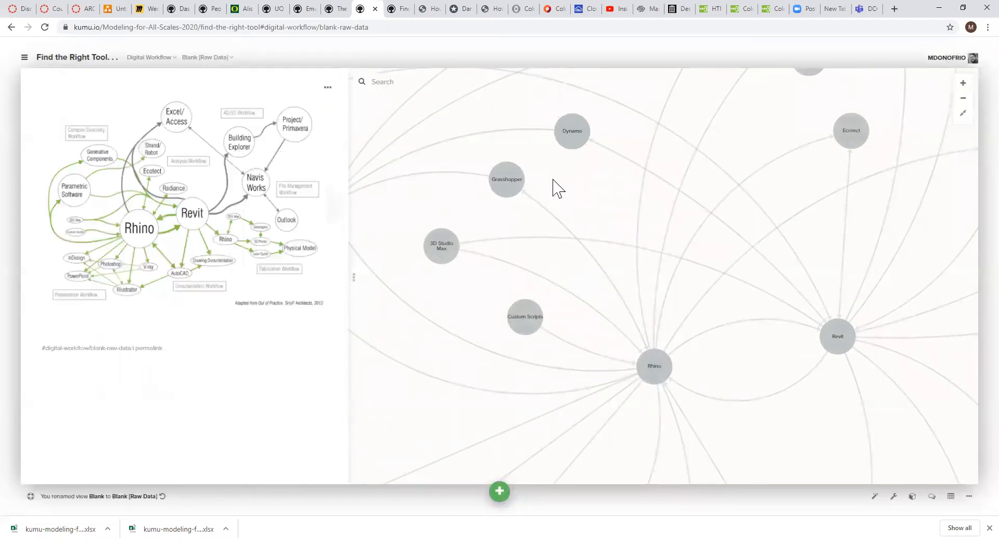
Examine the layout of the map's elements and connections, from the parametric software group to Excel and Access.
{"action": "scroll", "coordinate": [578, 193], "scroll_direction": "down", "scroll_amount": 2}
{"action": "scroll", "coordinate": [395, 208], "scroll_direction": "up", "scroll_amount": 3}
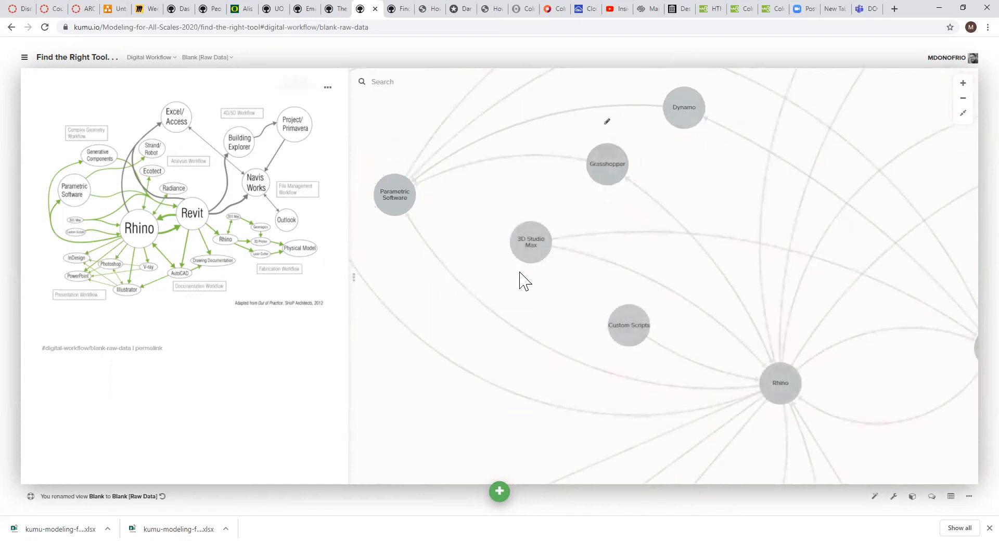
{"action": "scroll", "coordinate": [520, 274], "scroll_direction": "down", "scroll_amount": 3}
{"action": "scroll", "coordinate": [562, 219], "scroll_direction": "down", "scroll_amount": 3}
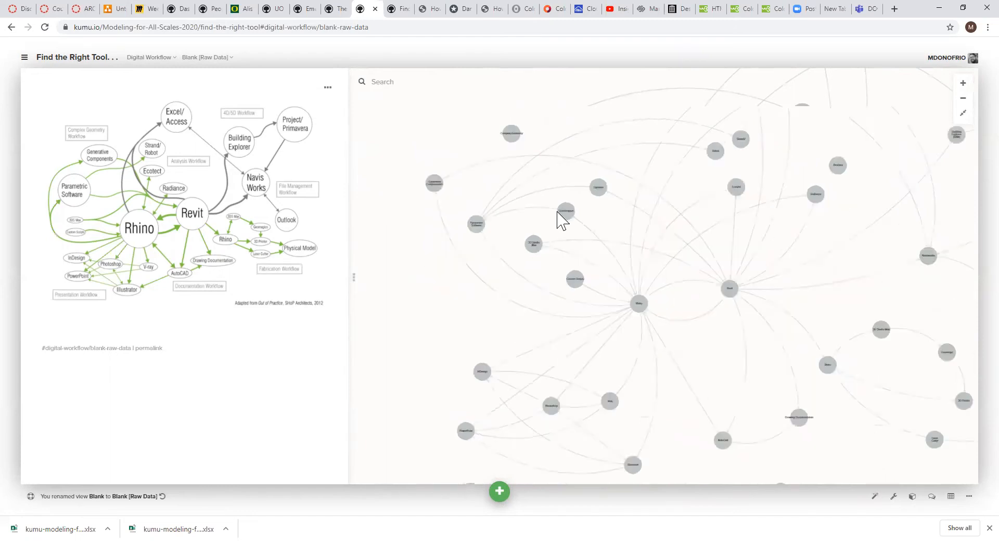
{"action": "scroll", "coordinate": [812, 189], "scroll_direction": "up", "scroll_amount": 3}
{"action": "scroll", "coordinate": [691, 174], "scroll_direction": "up", "scroll_amount": 3}
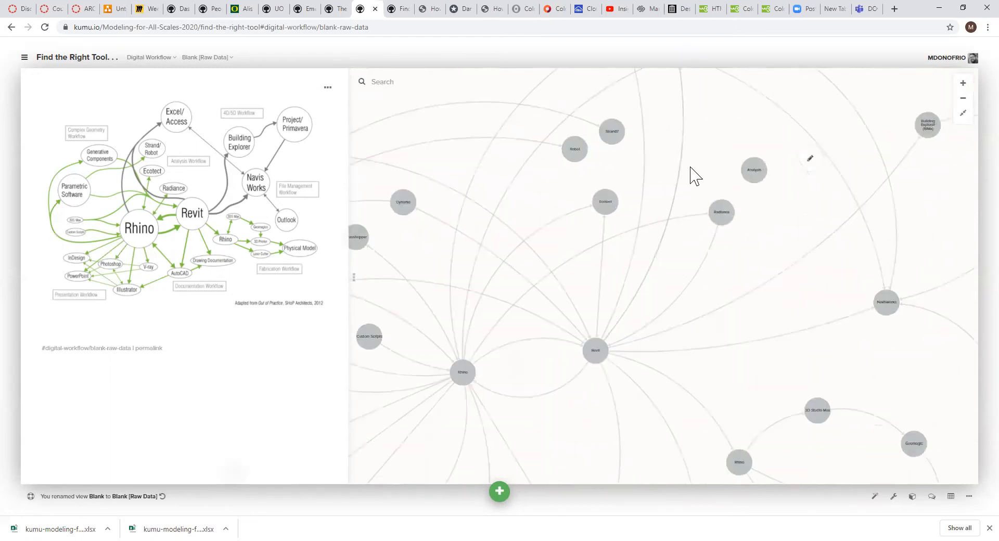
{"action": "scroll", "coordinate": [510, 230], "scroll_direction": "down", "scroll_amount": 5}
{"action": "scroll", "coordinate": [702, 195], "scroll_direction": "up", "scroll_amount": 2}
{"action": "scroll", "coordinate": [576, 165], "scroll_direction": "down", "scroll_amount": 2}
{"action": "scroll", "coordinate": [567, 152], "scroll_direction": "up", "scroll_amount": 5}
{"action": "scroll", "coordinate": [586, 197], "scroll_direction": "up", "scroll_amount": 2}
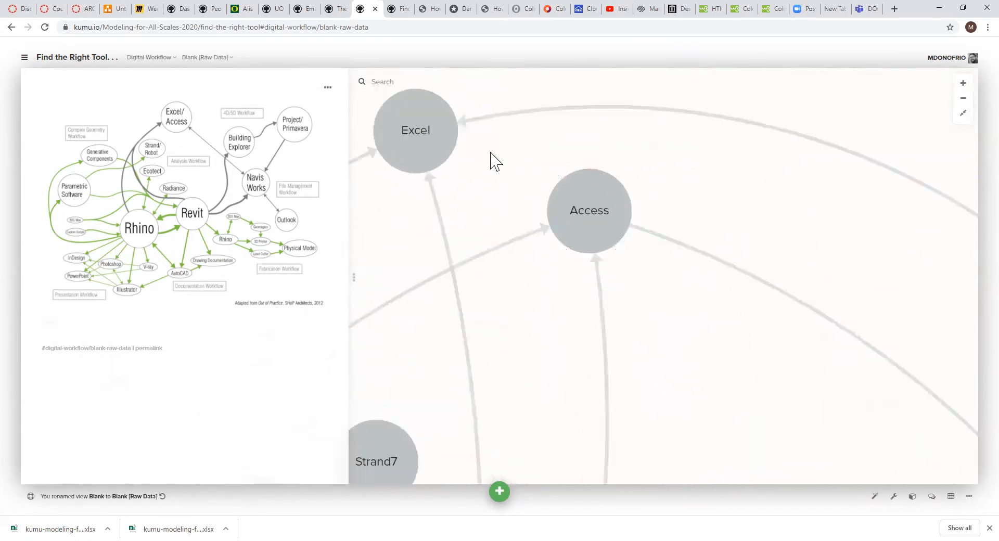
Compare the profiles of the Excel and Access elements, including their descriptions and images.
{"action": "left_click", "coordinate": [415, 138]}
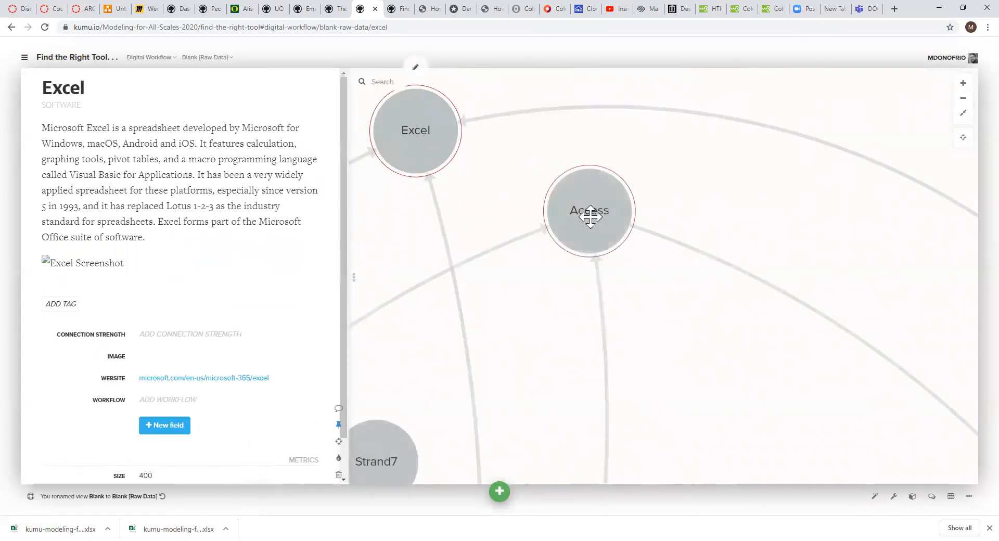
{"action": "left_click", "coordinate": [591, 215]}
{"action": "left_click", "coordinate": [415, 148]}
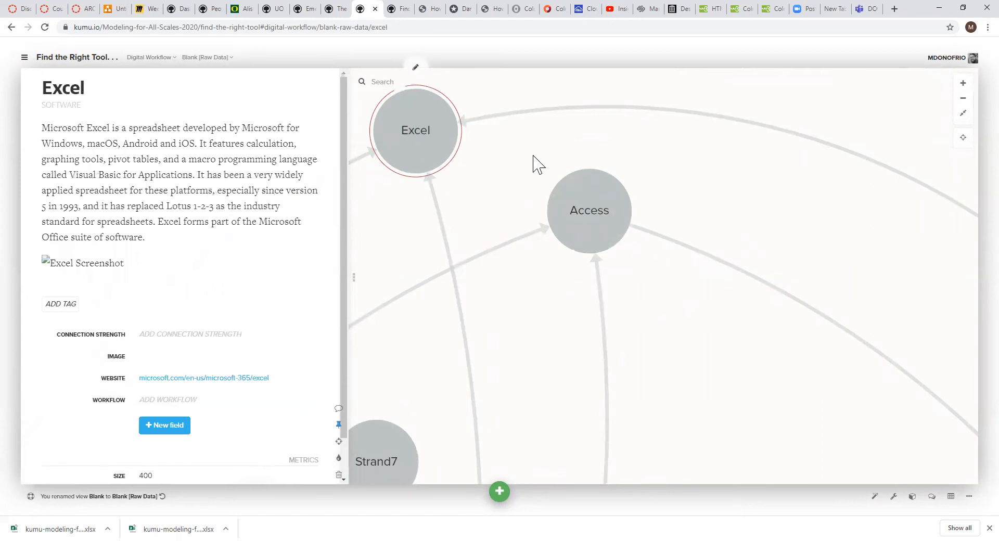
{"action": "left_click", "coordinate": [594, 208]}
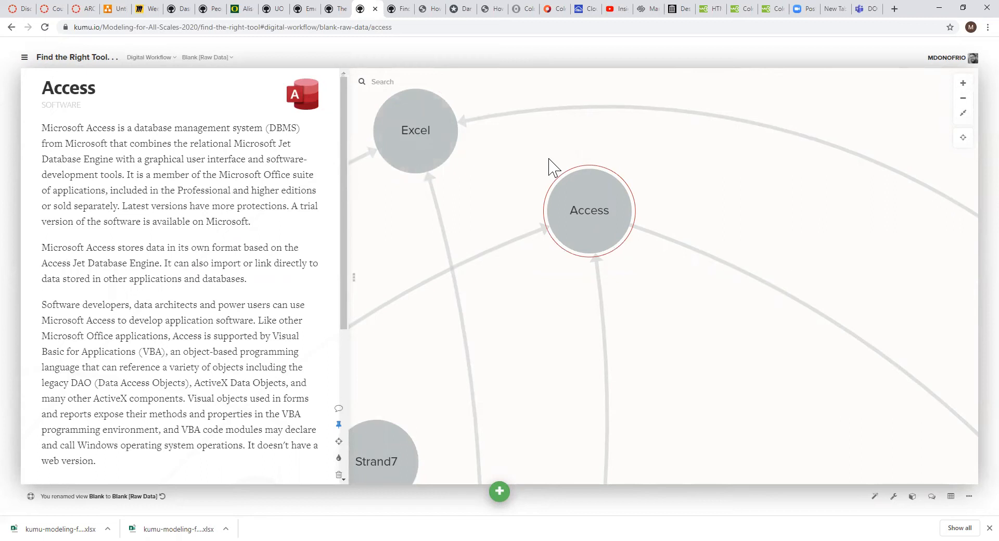
{"action": "scroll", "coordinate": [552, 166], "scroll_direction": "down", "scroll_amount": 3}
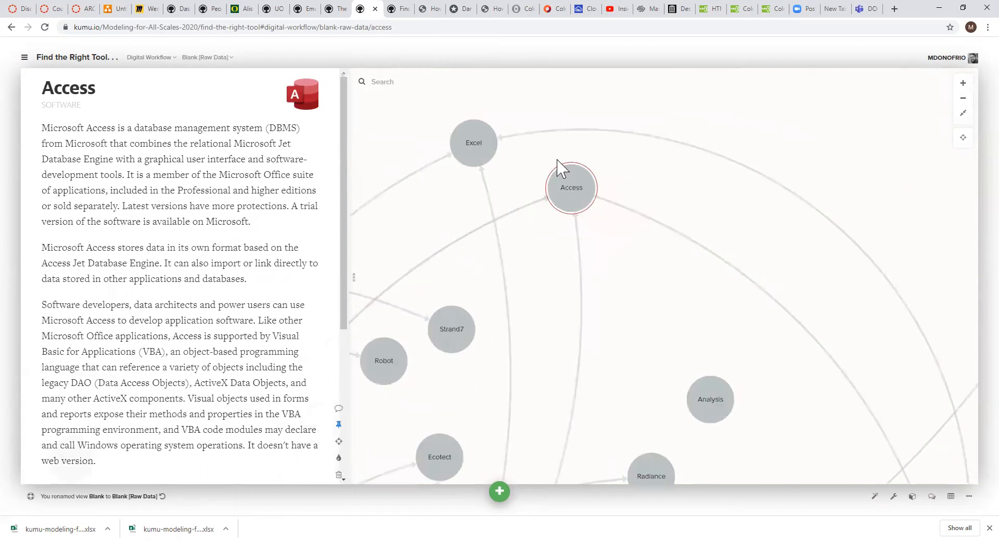
Compare the profiles of the Strand7 and Robot structural analysis elements, and return to the map overview.
{"action": "left_click", "coordinate": [534, 163]}
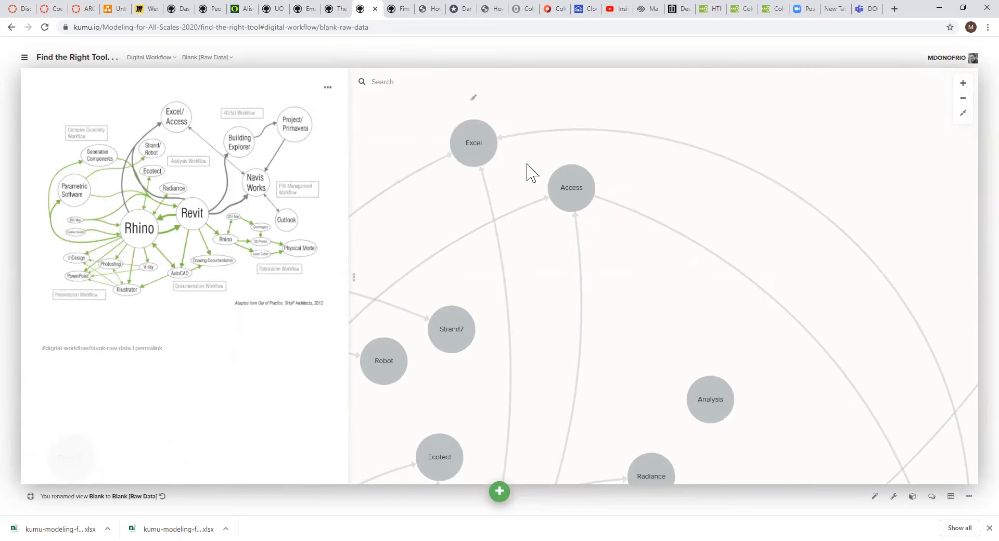
{"action": "scroll", "coordinate": [591, 195], "scroll_direction": "down", "scroll_amount": 5}
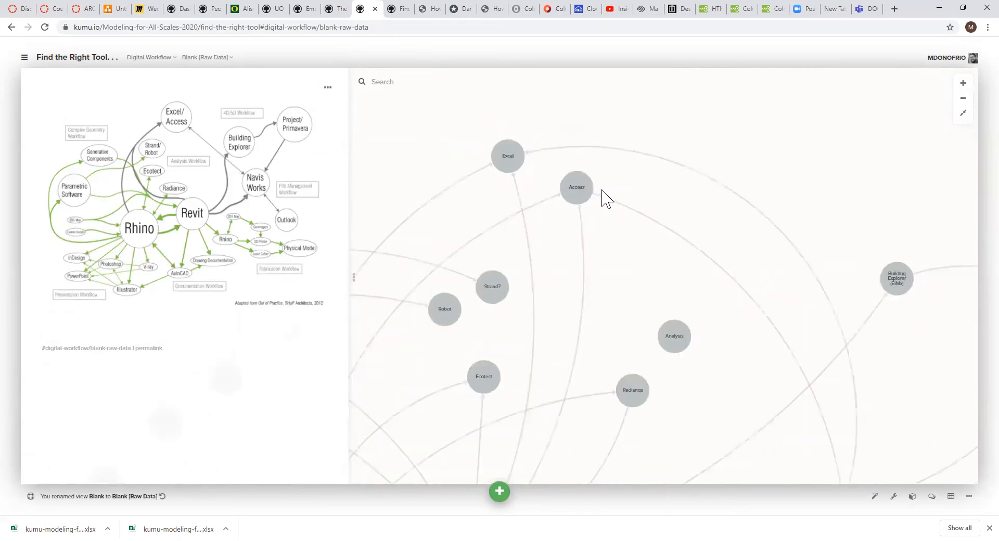
{"action": "scroll", "coordinate": [480, 286], "scroll_direction": "up", "scroll_amount": 5}
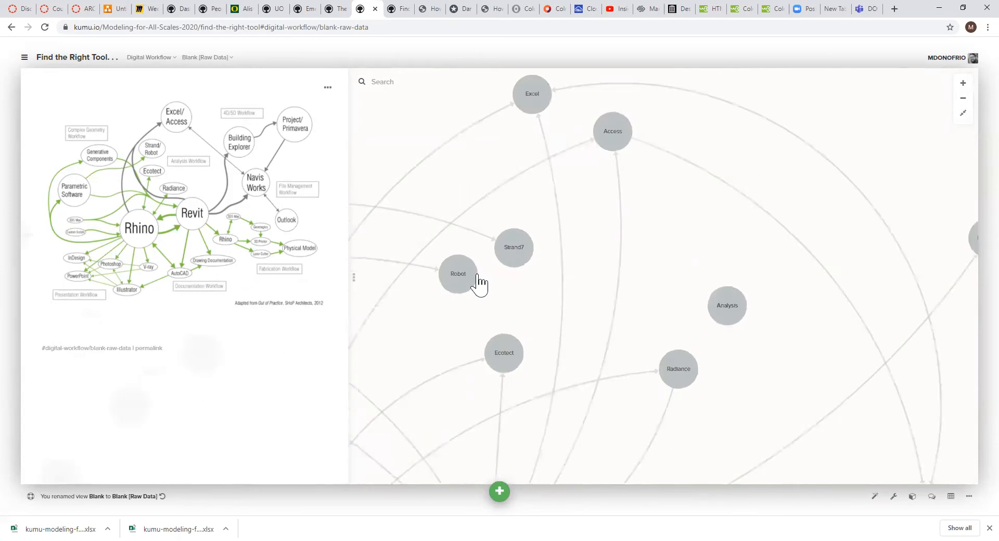
{"action": "left_click", "coordinate": [437, 289]}
{"action": "left_click", "coordinate": [549, 248]}
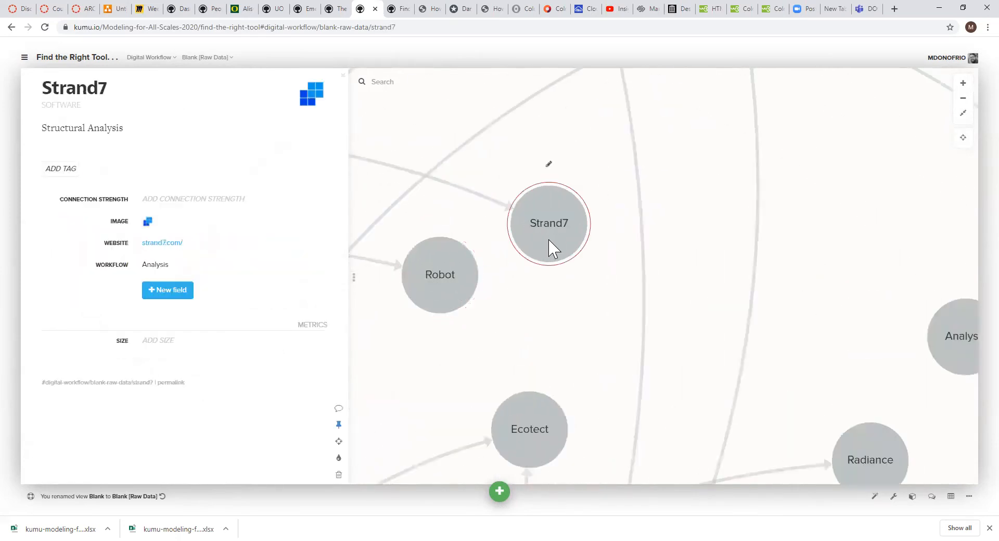
{"action": "left_click", "coordinate": [428, 302]}
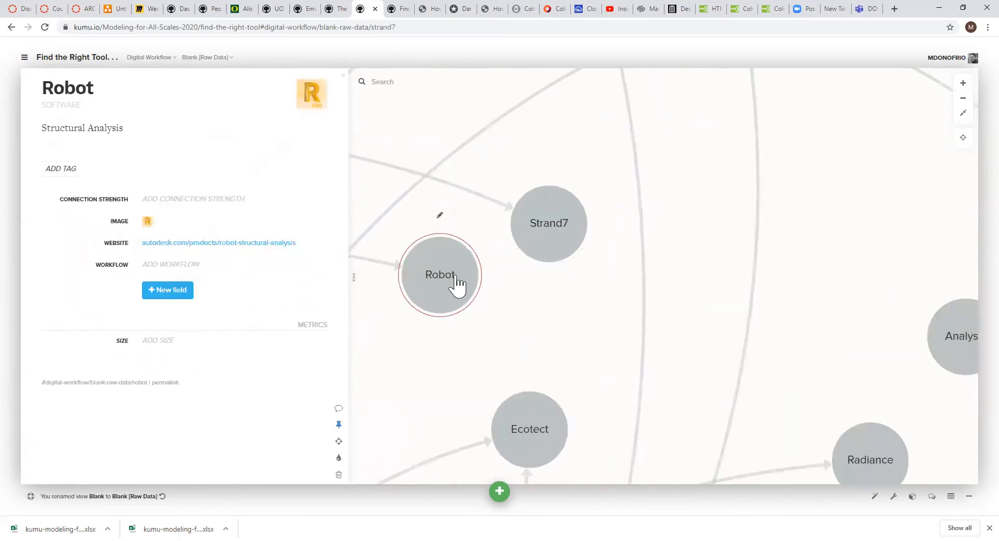
{"action": "left_click", "coordinate": [562, 228]}
{"action": "scroll", "coordinate": [565, 296], "scroll_direction": "down", "scroll_amount": 3}
{"action": "scroll", "coordinate": [565, 296], "scroll_direction": "down", "scroll_amount": 5}
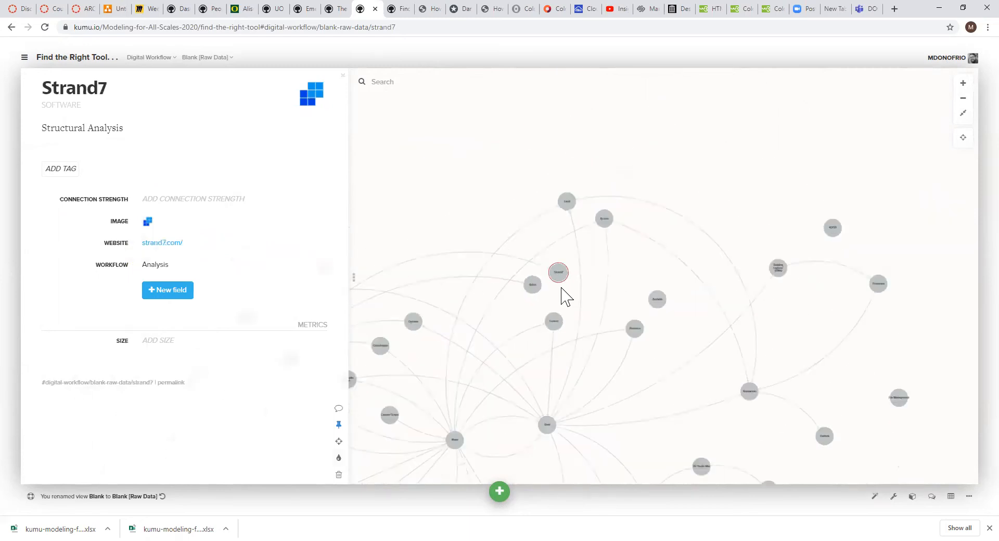
{"action": "scroll", "coordinate": [800, 255], "scroll_direction": "up", "scroll_amount": 3}
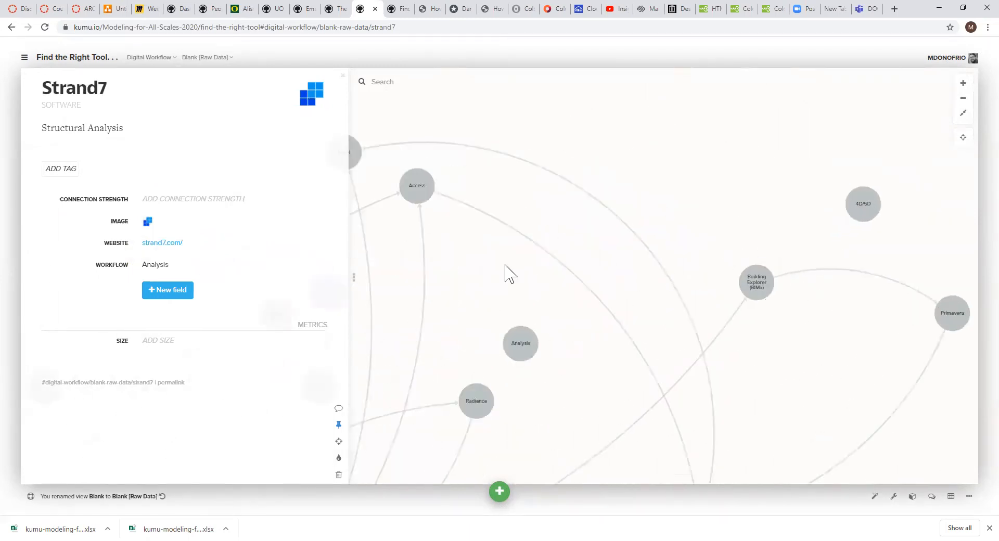
{"action": "left_click", "coordinate": [726, 237]}
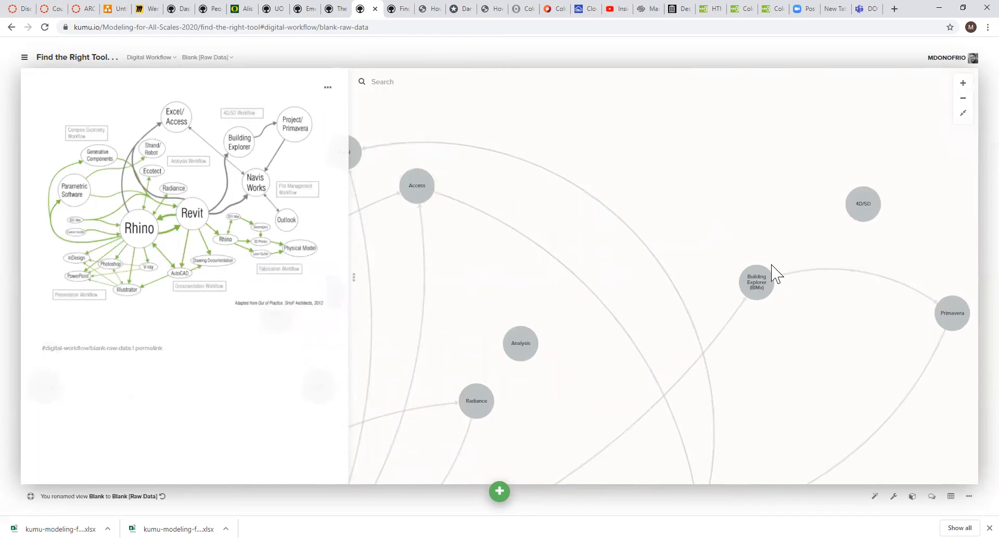
View the profile of the Building Explorer (BIMx) element and close it.
{"action": "scroll", "coordinate": [743, 296], "scroll_direction": "up", "scroll_amount": 3}
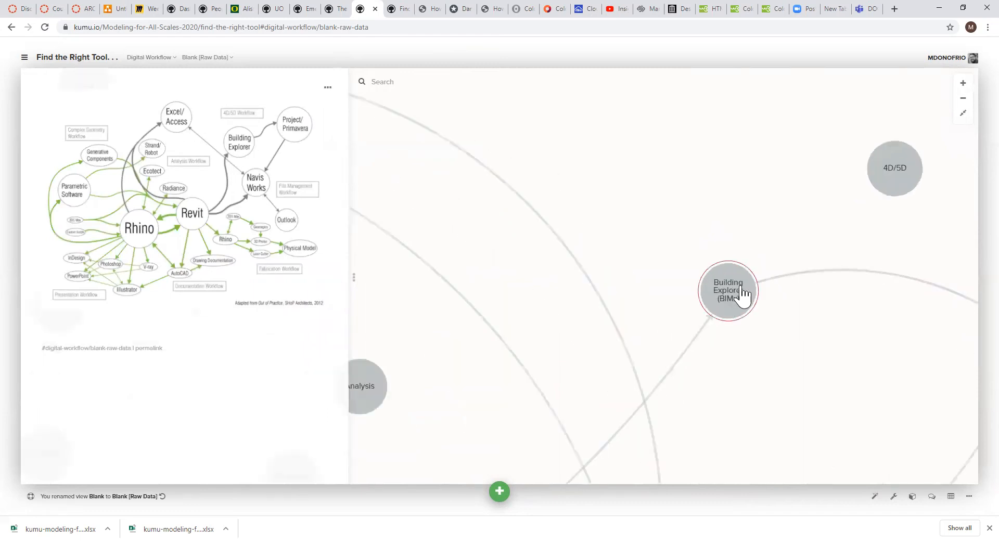
{"action": "left_click", "coordinate": [737, 307]}
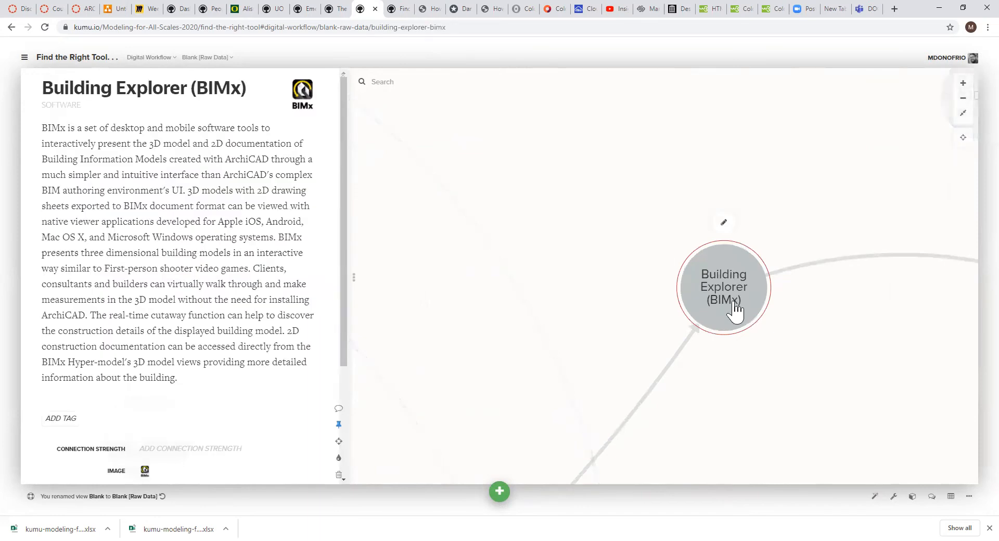
{"action": "left_click", "coordinate": [692, 228]}
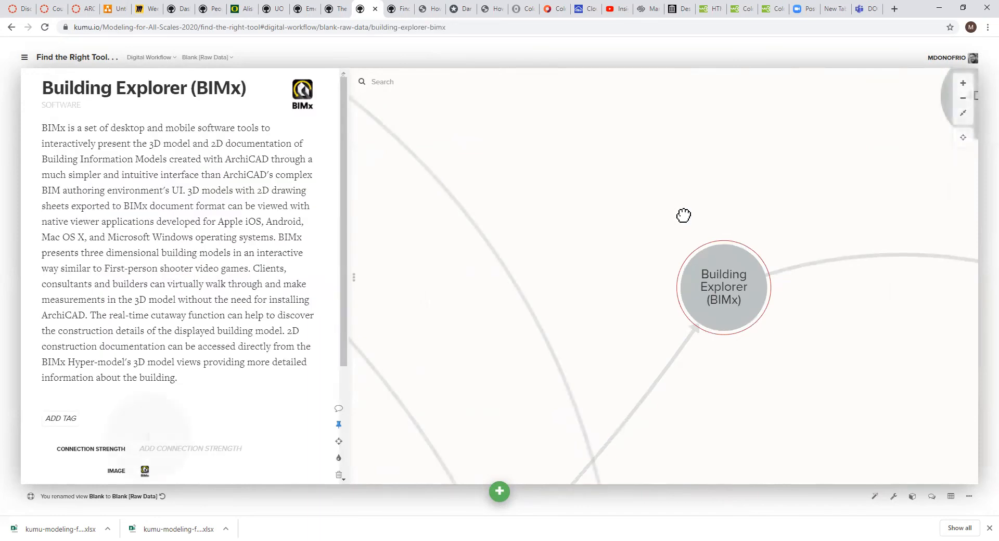
Examine the map's layout from the 4D/5D, Navisworks and File Management elements across to the analysis software around Ecotect and Revit.
{"action": "scroll", "coordinate": [636, 208], "scroll_direction": "down", "scroll_amount": 1}
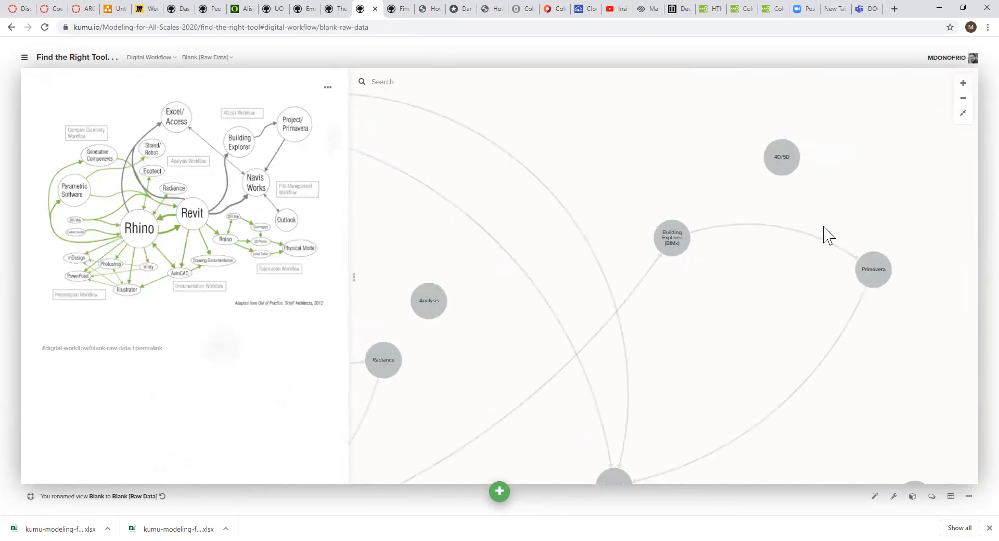
{"action": "scroll", "coordinate": [756, 200], "scroll_direction": "down", "scroll_amount": 1}
{"action": "scroll", "coordinate": [866, 435], "scroll_direction": "up", "scroll_amount": 1}
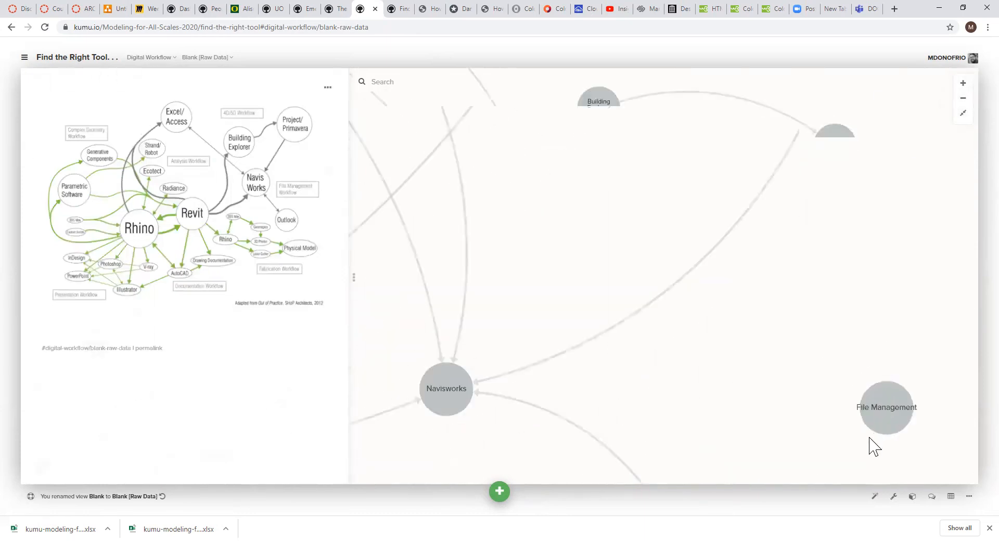
{"action": "scroll", "coordinate": [801, 344], "scroll_direction": "down", "scroll_amount": 1}
{"action": "scroll", "coordinate": [736, 357], "scroll_direction": "up", "scroll_amount": 1}
{"action": "scroll", "coordinate": [627, 411], "scroll_direction": "down", "scroll_amount": 1}
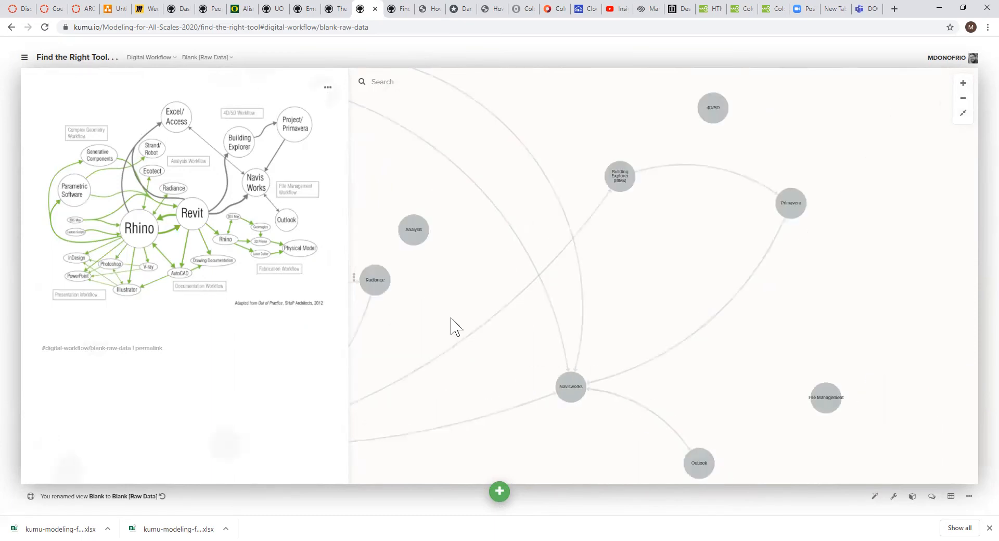
{"action": "left_click_drag", "start_coordinate": [497, 258], "coordinate": [731, 263]}
{"action": "scroll", "coordinate": [685, 263], "scroll_direction": "down", "scroll_amount": 1}
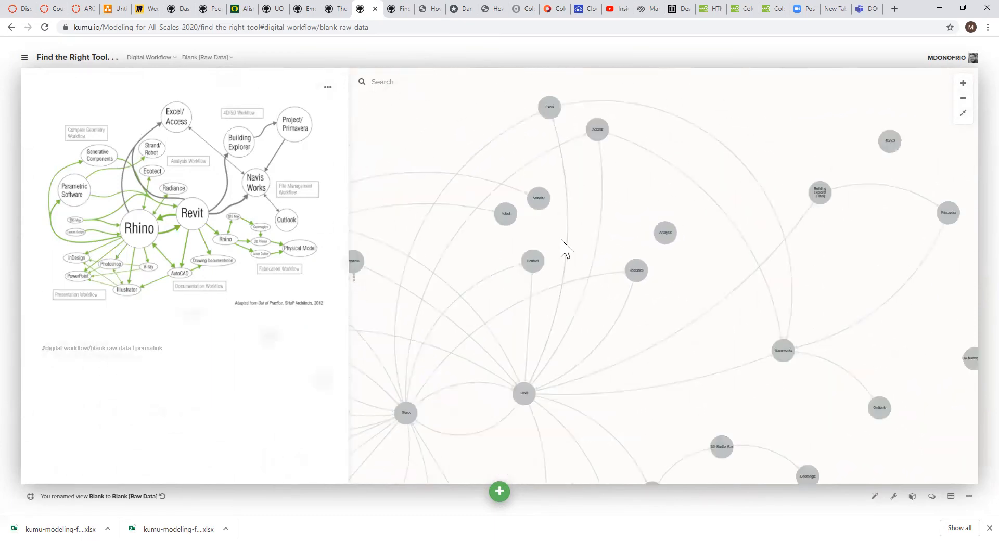
{"action": "scroll", "coordinate": [620, 237], "scroll_direction": "up", "scroll_amount": 2}
{"action": "mouse_move", "coordinate": [570, 290]}
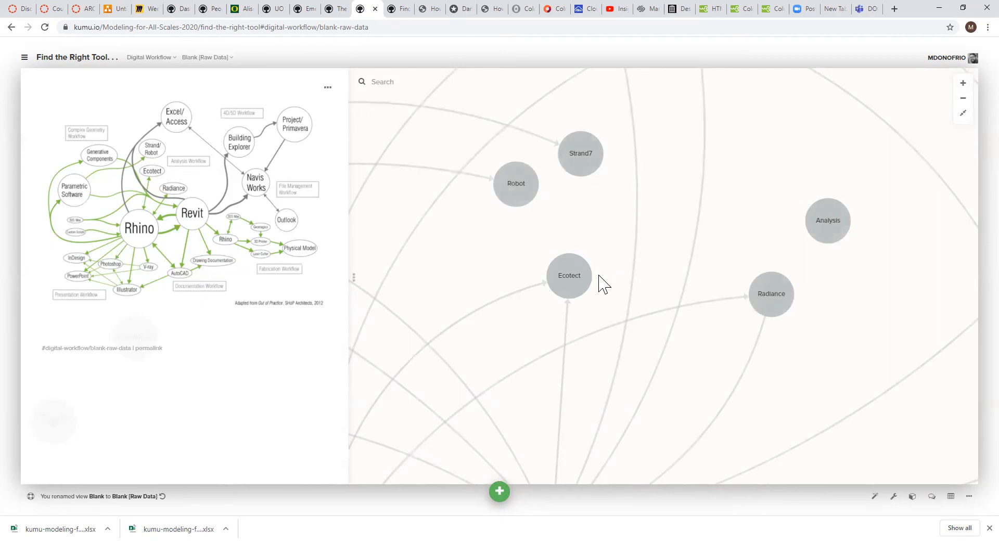
{"action": "scroll", "coordinate": [599, 284], "scroll_direction": "down", "scroll_amount": 2}
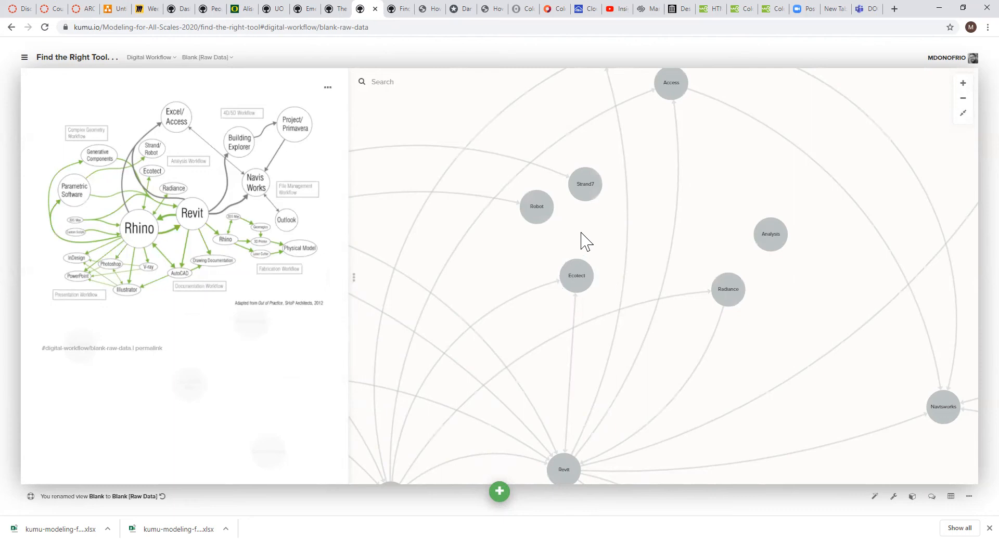
{"action": "scroll", "coordinate": [766, 238], "scroll_direction": "down", "scroll_amount": 2}
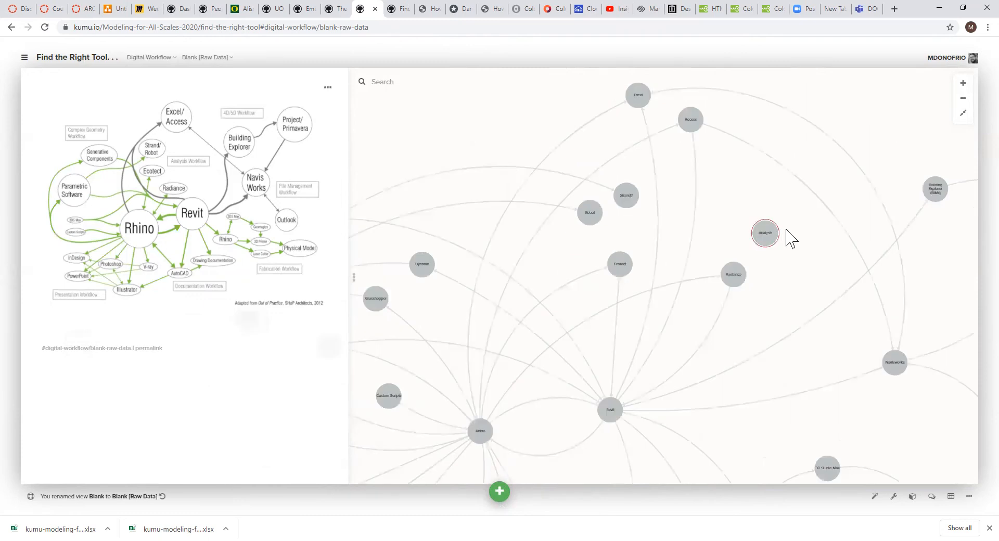
View the profile of the Analysis workflow element and return to the map overview.
{"action": "scroll", "coordinate": [766, 238], "scroll_direction": "up", "scroll_amount": 2}
{"action": "left_click", "coordinate": [752, 242]}
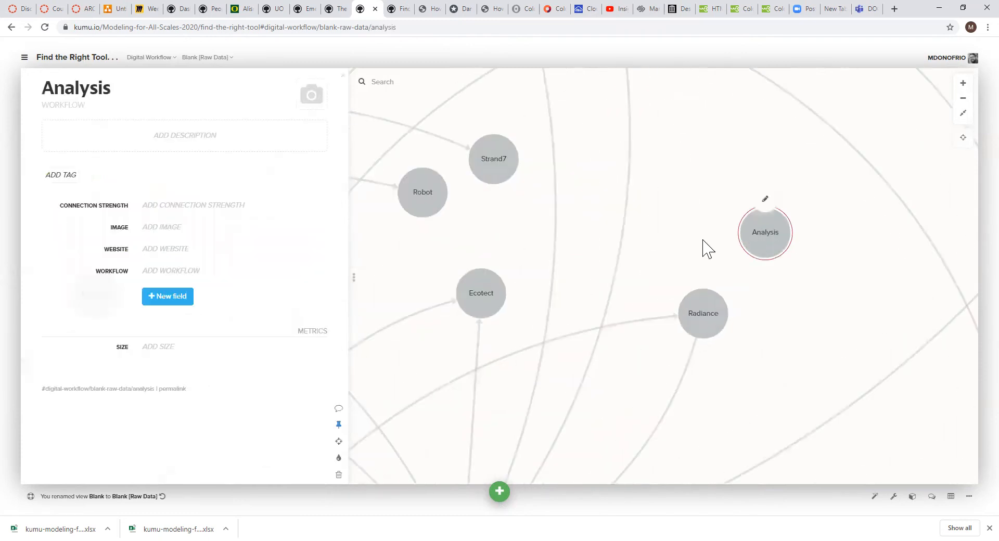
{"action": "left_click", "coordinate": [796, 265]}
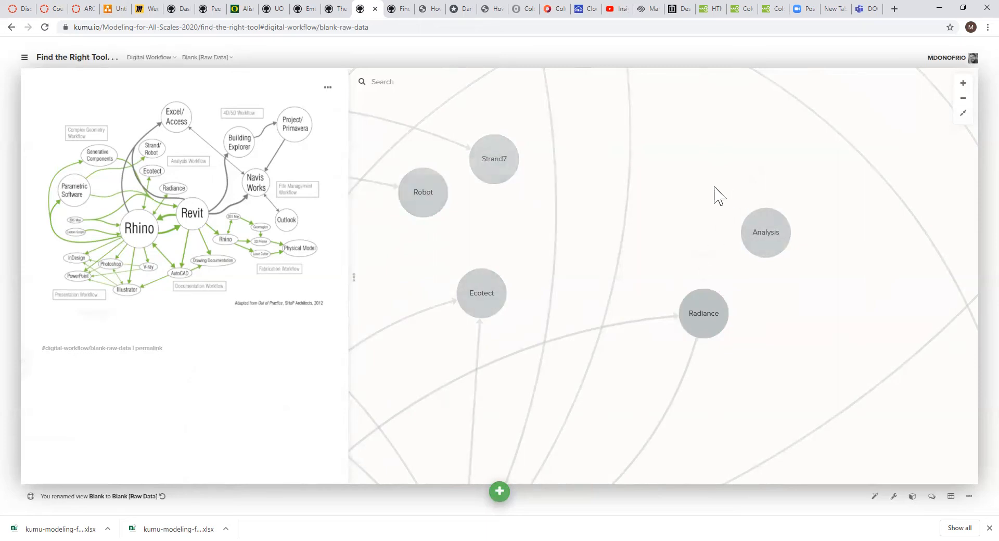
View the profile of the 3D Studio Max element linked to Revit, and close it.
{"action": "scroll", "coordinate": [706, 194], "scroll_direction": "down", "scroll_amount": 5}
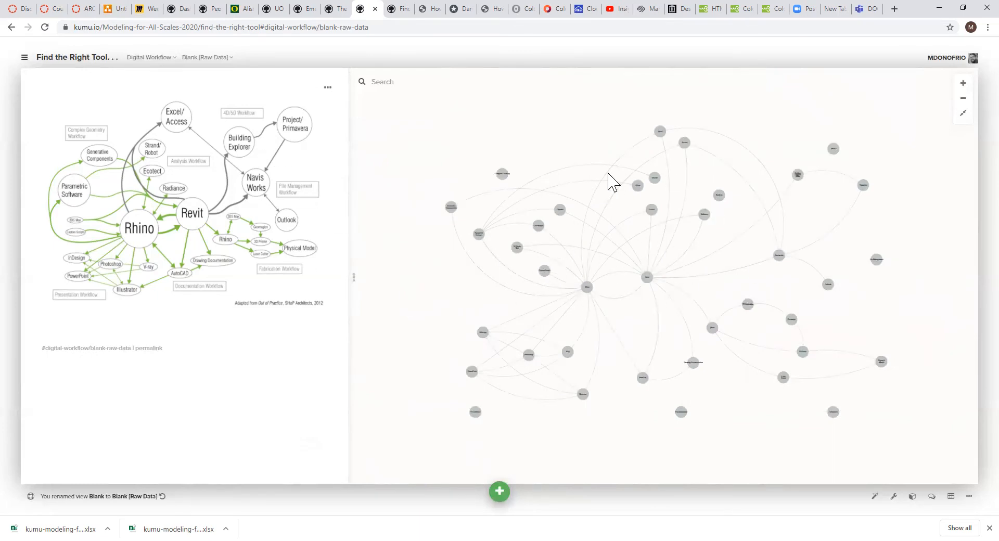
{"action": "left_click", "coordinate": [517, 248]}
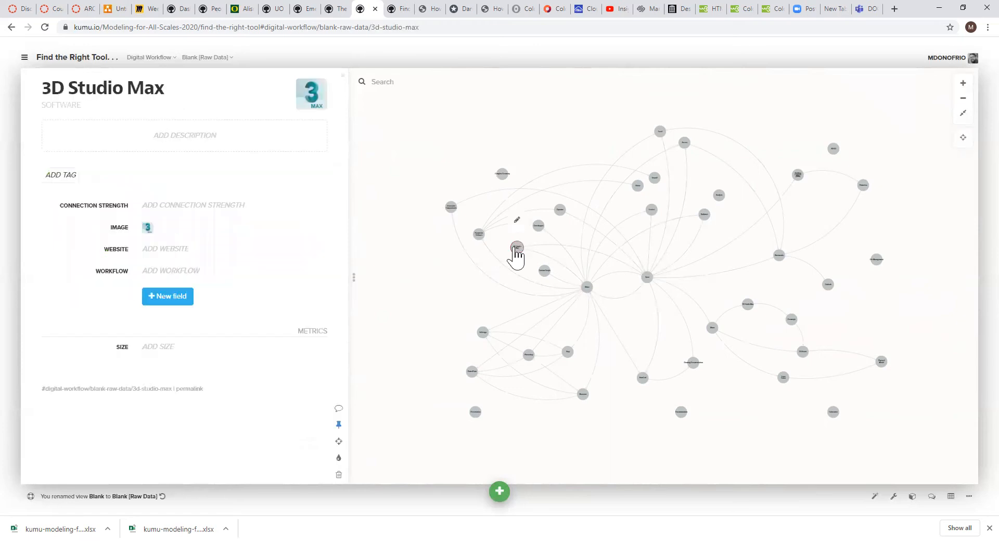
{"action": "left_click", "coordinate": [470, 137]}
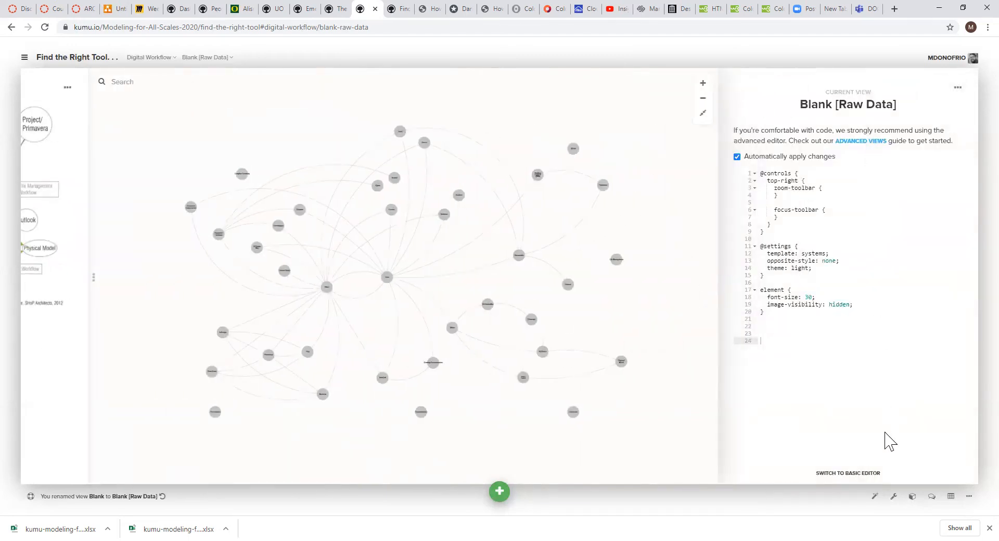
Show the Blank [Raw Data] view's settings in the basic editor, and return to the reference workflow diagram.
{"action": "left_click", "coordinate": [848, 473]}
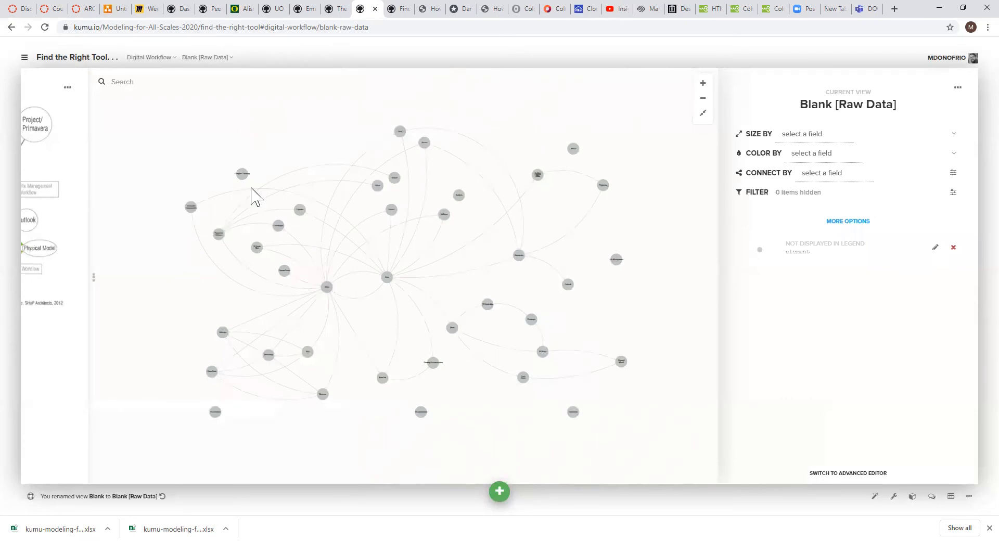
{"action": "scroll", "coordinate": [207, 267], "scroll_direction": "up", "scroll_amount": 1}
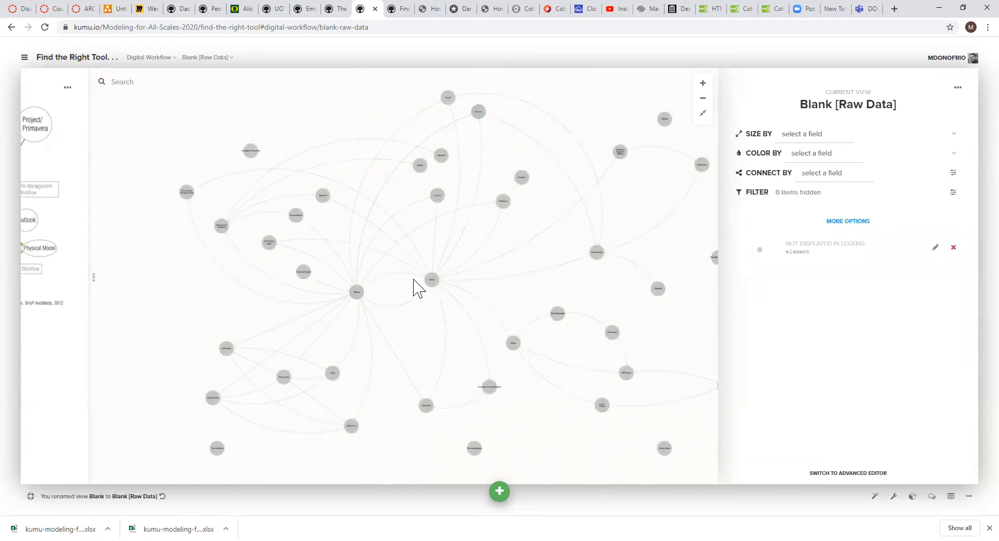
{"action": "left_click", "coordinate": [94, 277]}
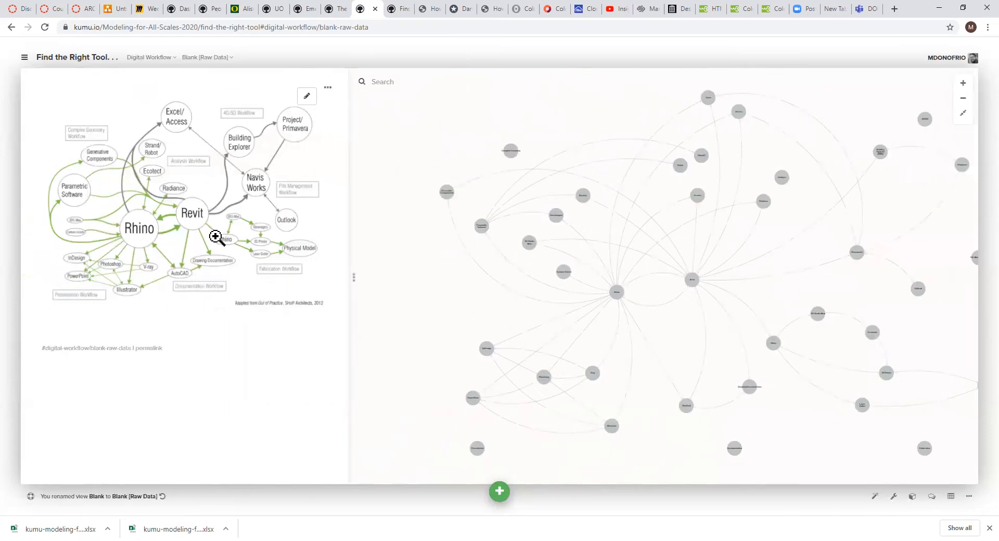
Switch the map to the SHoP [Original] view and show it beside the reference workflow diagram.
{"action": "left_click", "coordinate": [354, 277]}
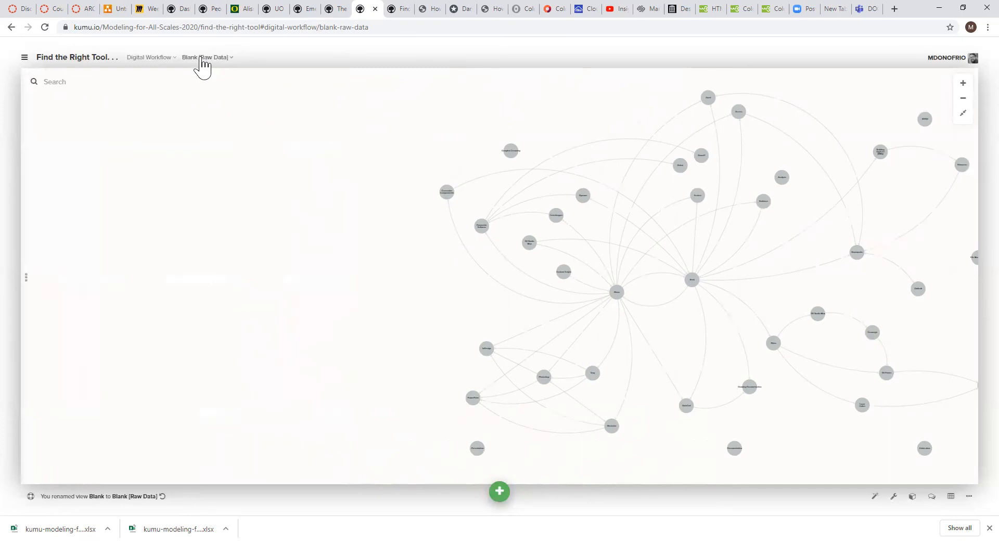
{"action": "left_click", "coordinate": [963, 113]}
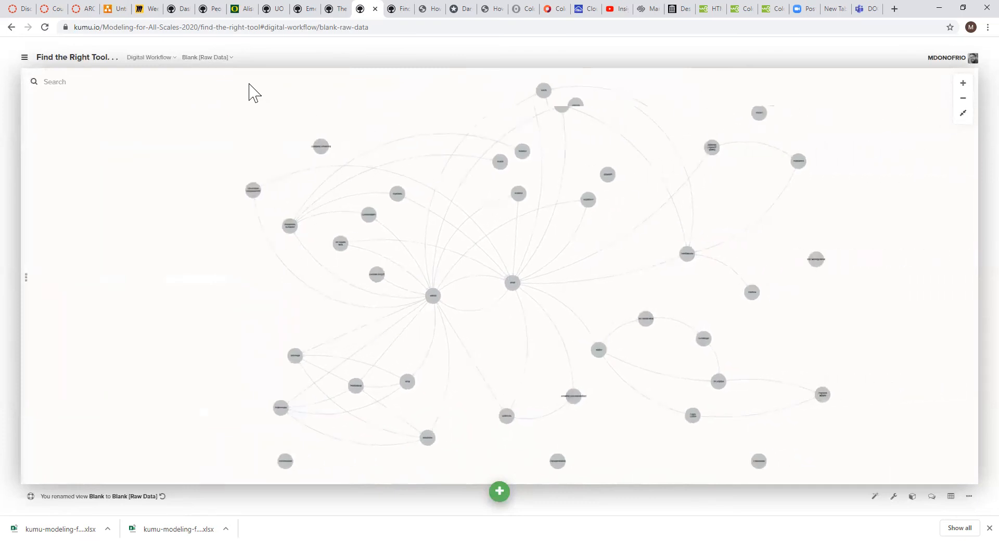
{"action": "left_click", "coordinate": [219, 58]}
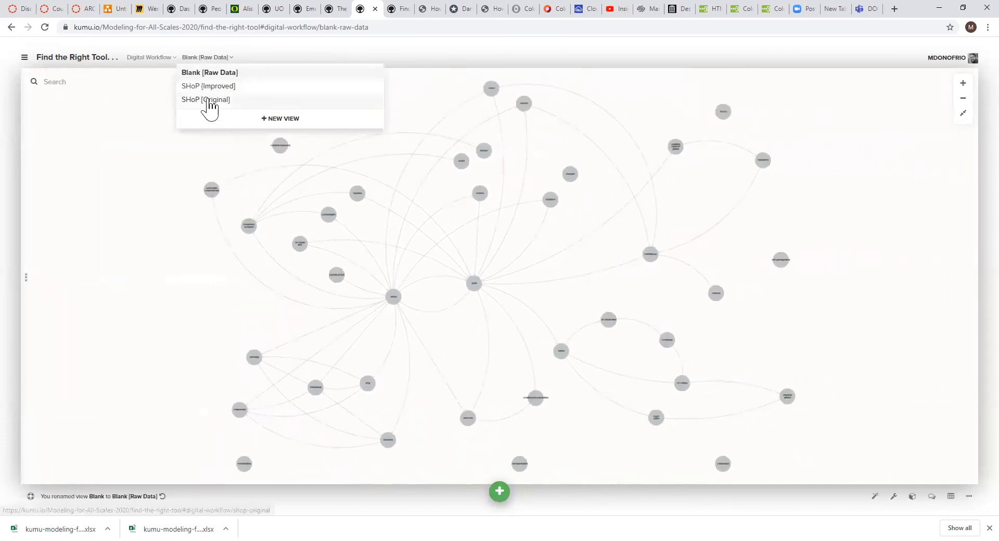
{"action": "left_click", "coordinate": [208, 99]}
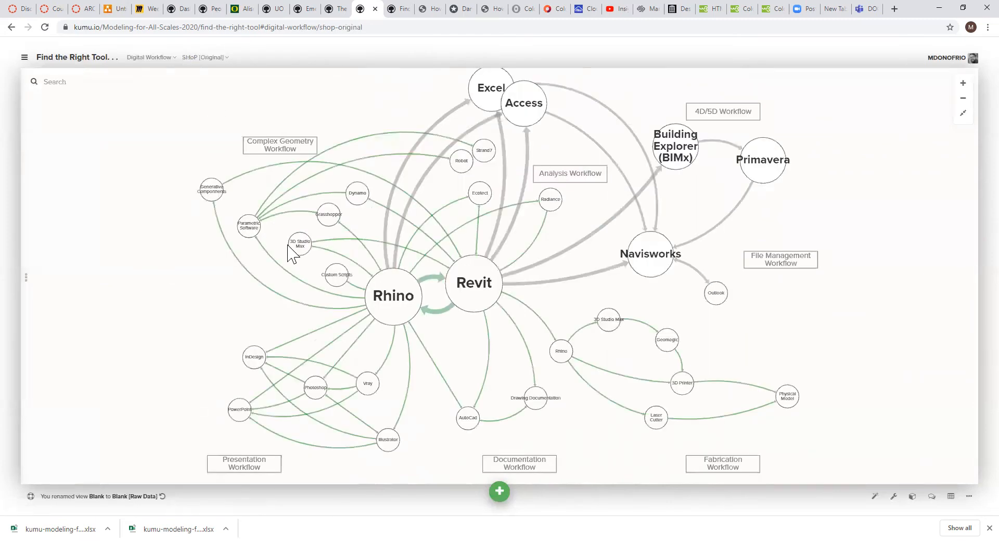
{"action": "left_click", "coordinate": [26, 279]}
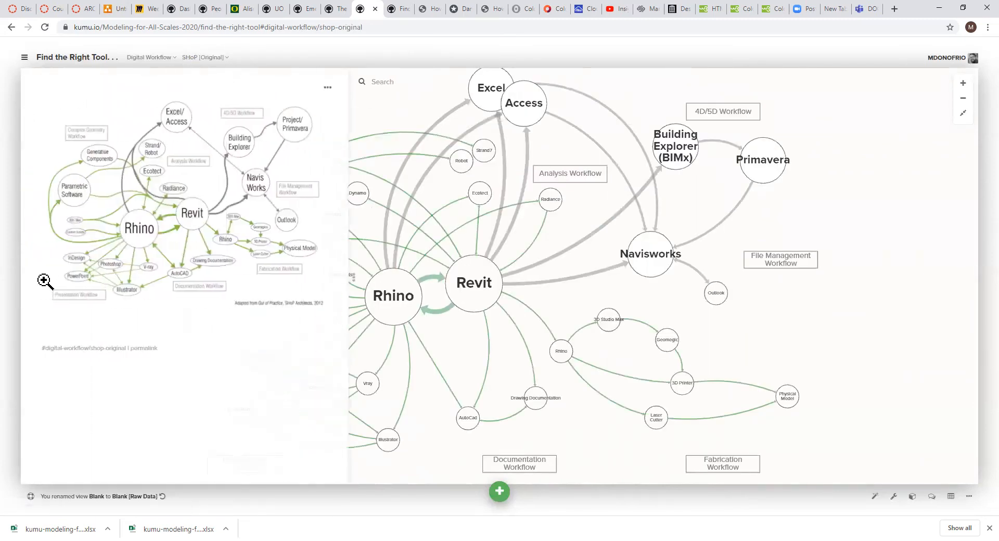
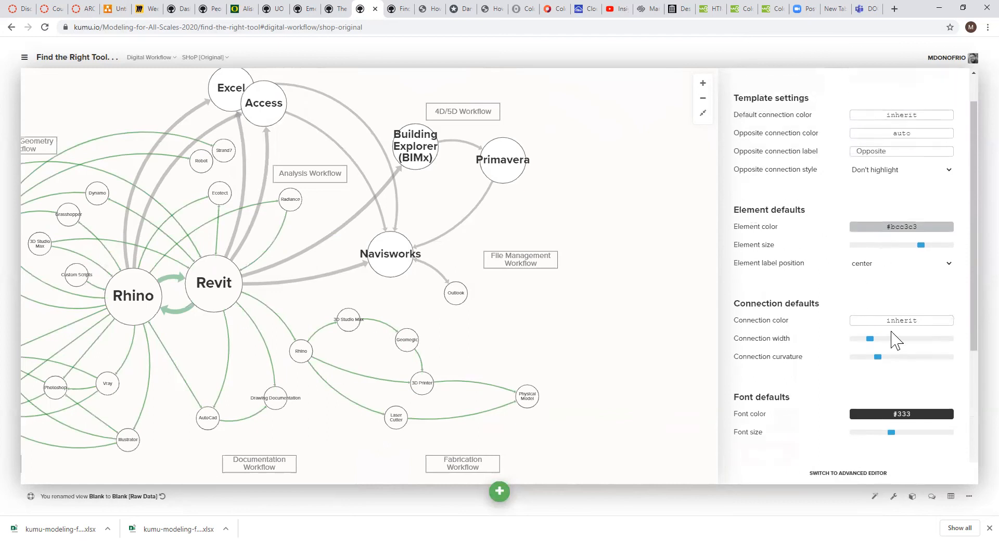
Try a smaller default connection width for the SHoP [Original] view, revert it, and return to the view's main settings.
{"action": "mouse_move", "coordinate": [867, 339]}
{"action": "left_mouse_down"}
{"action": "mouse_move", "coordinate": [849, 339]}
{"action": "mouse_move", "coordinate": [917, 339]}
{"action": "mouse_move", "coordinate": [868, 339]}
{"action": "left_mouse_up"}
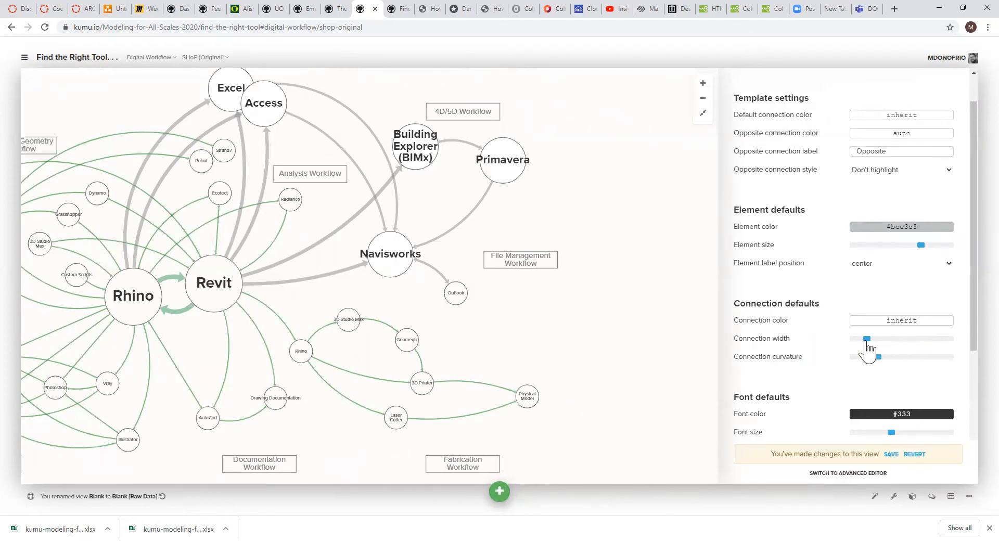
{"action": "left_click", "coordinate": [914, 454]}
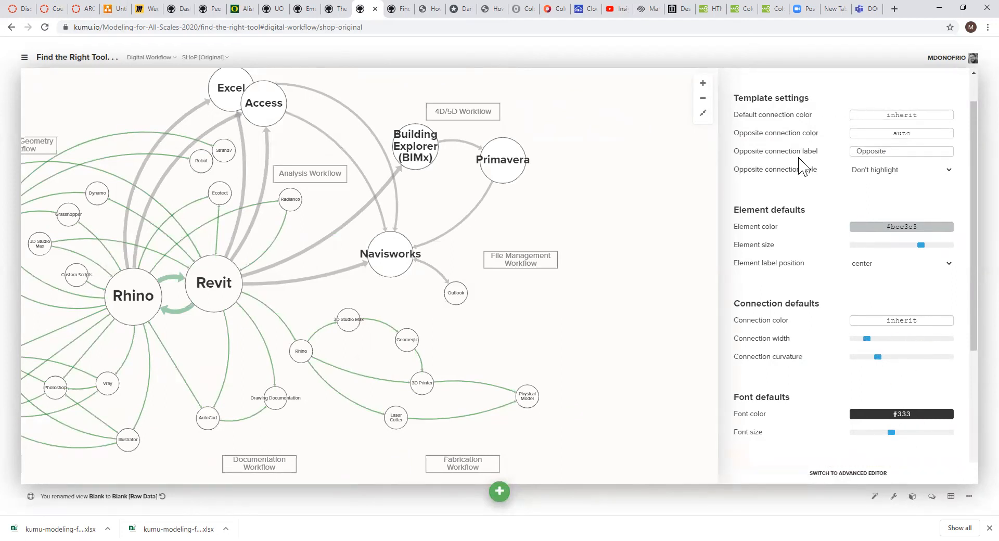
{"action": "scroll", "coordinate": [804, 166], "scroll_direction": "up", "scroll_amount": 3}
{"action": "left_click", "coordinate": [742, 104]}
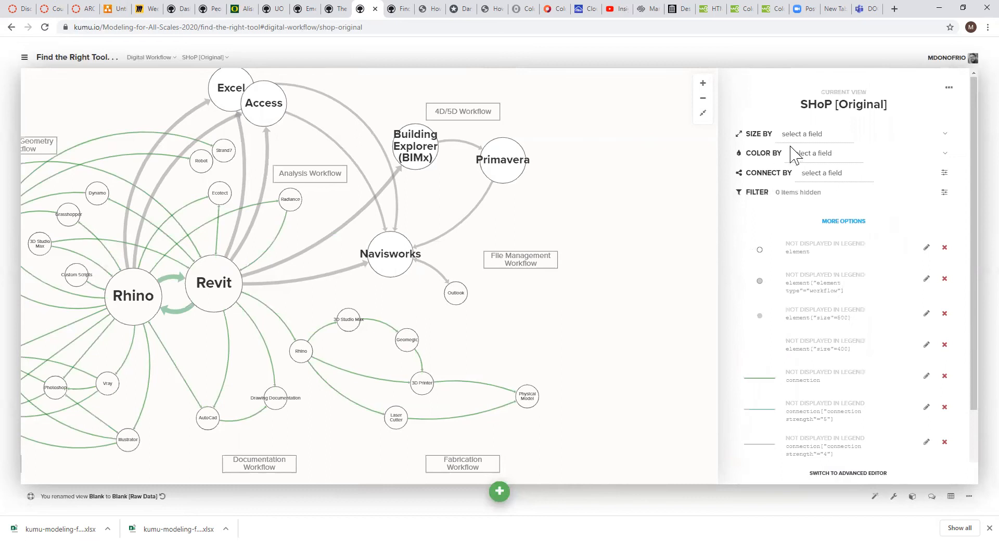
Start a custom element decoration in the SHoP [Original] view for elements whose Size is 500.
{"action": "left_click", "coordinate": [853, 223]}
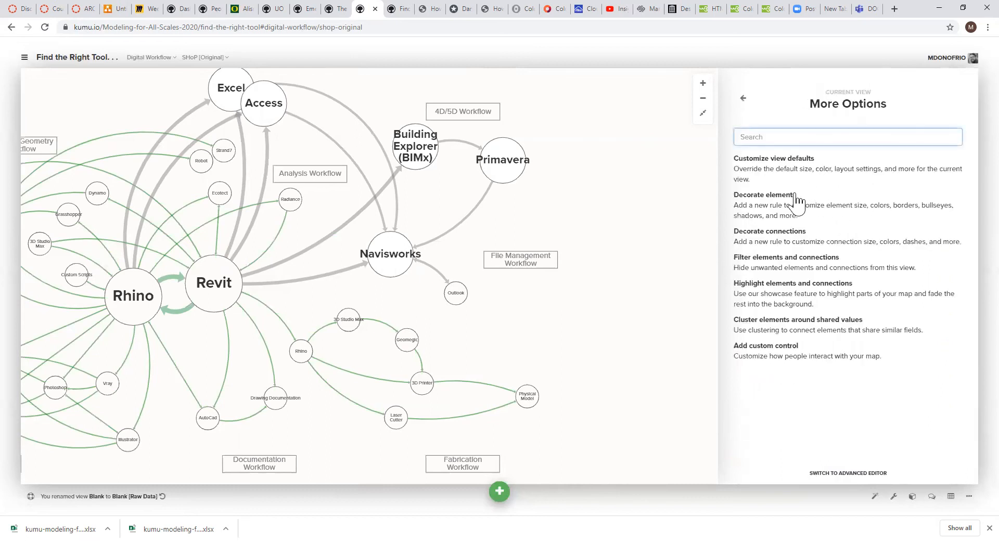
{"action": "left_click", "coordinate": [796, 200]}
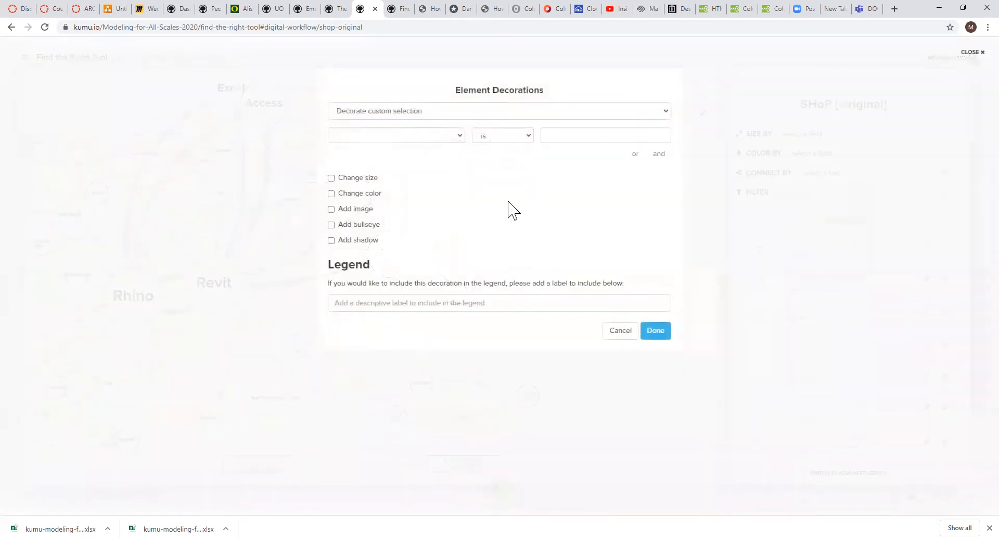
{"action": "left_click", "coordinate": [385, 136]}
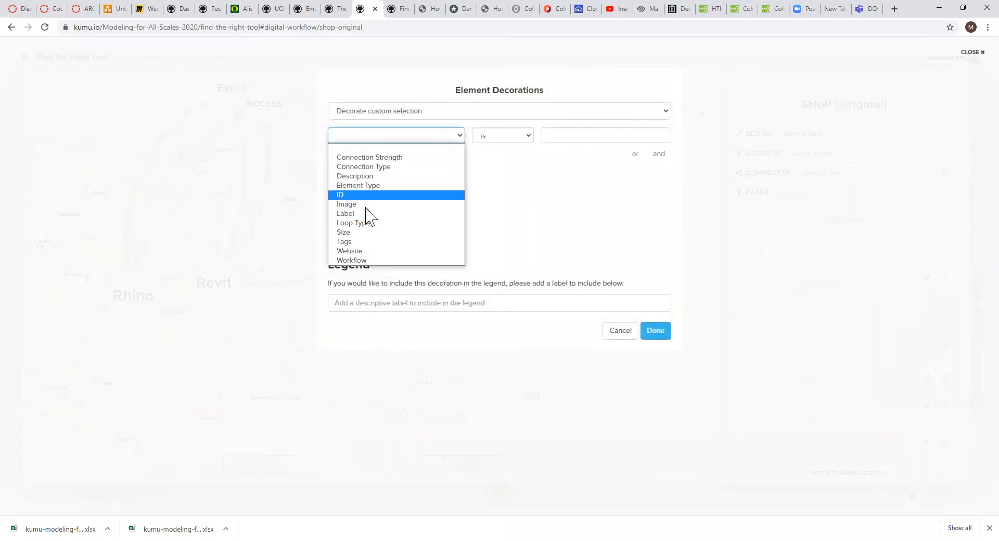
{"action": "left_click", "coordinate": [364, 232]}
{"action": "left_click", "coordinate": [596, 135]}
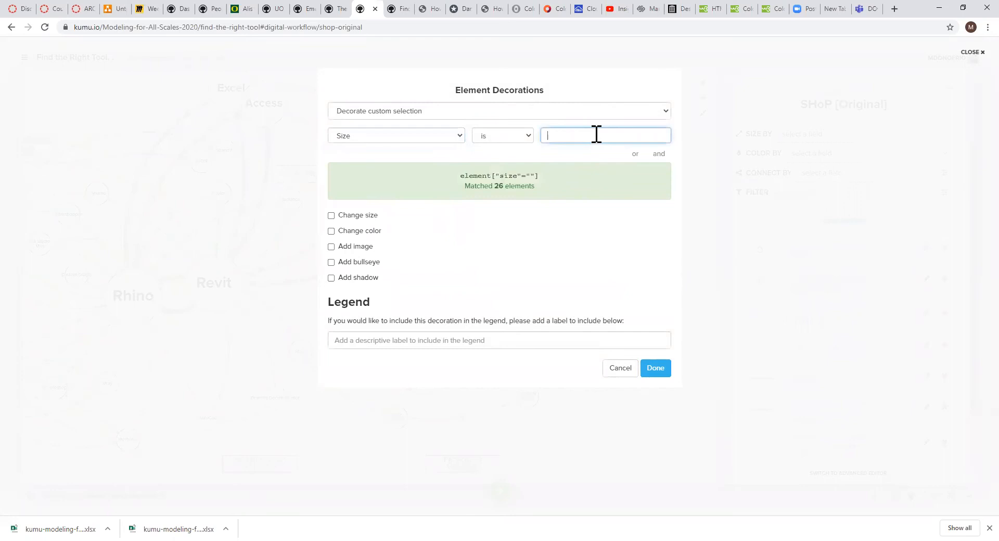
{"action": "type", "text": "500"}
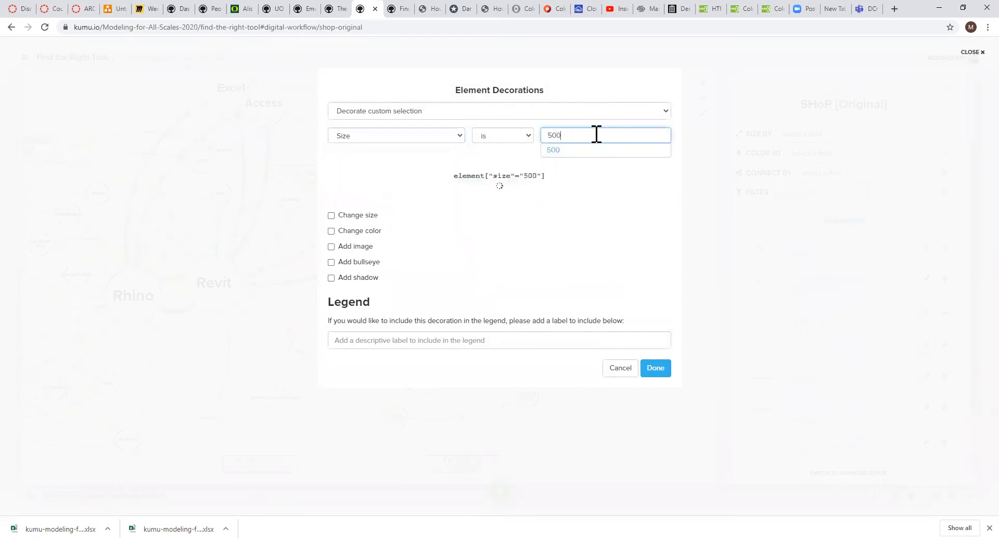
{"action": "left_click", "coordinate": [598, 149]}
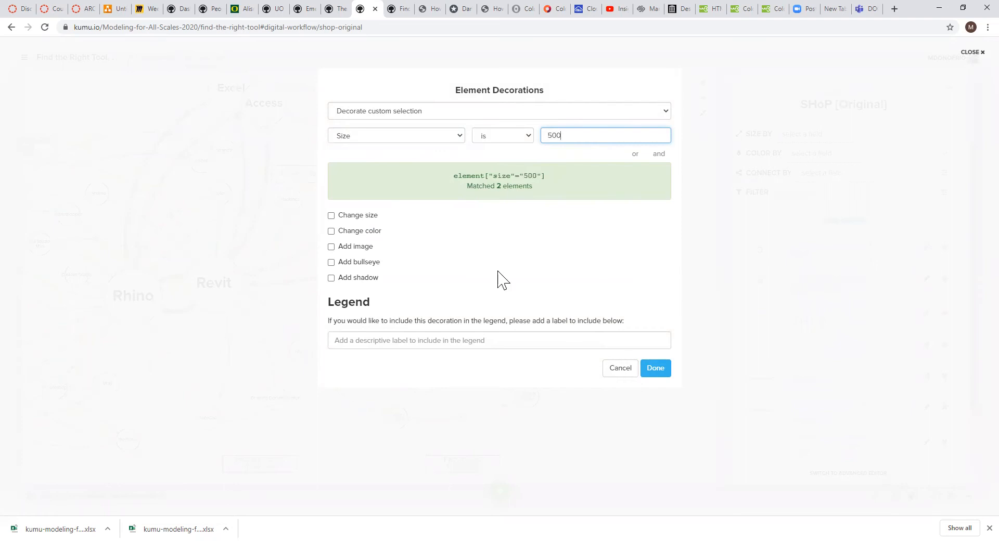
Show the decoration's fixed size and scale-by-field options for changing element size, and cancel the decoration.
{"action": "left_click", "coordinate": [333, 217]}
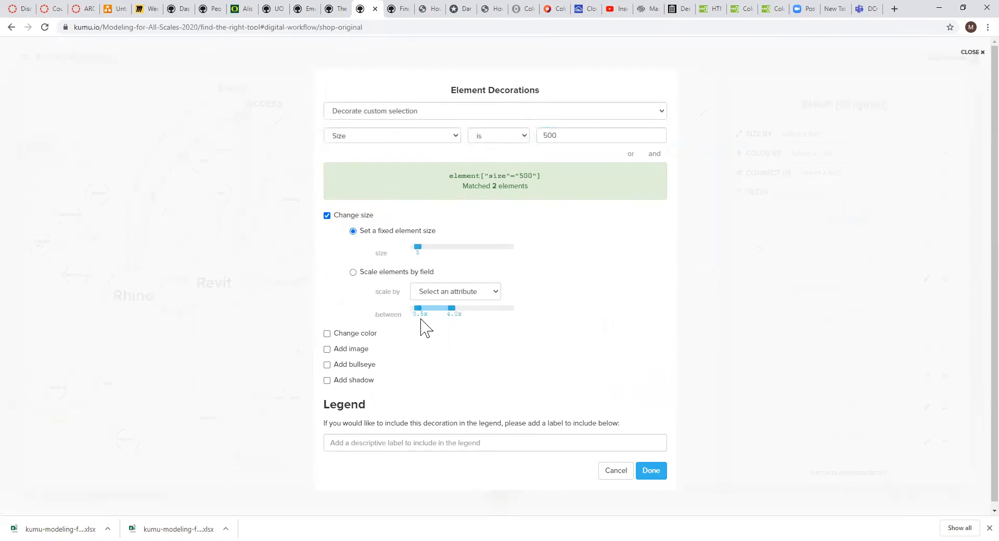
{"action": "left_click", "coordinate": [492, 291]}
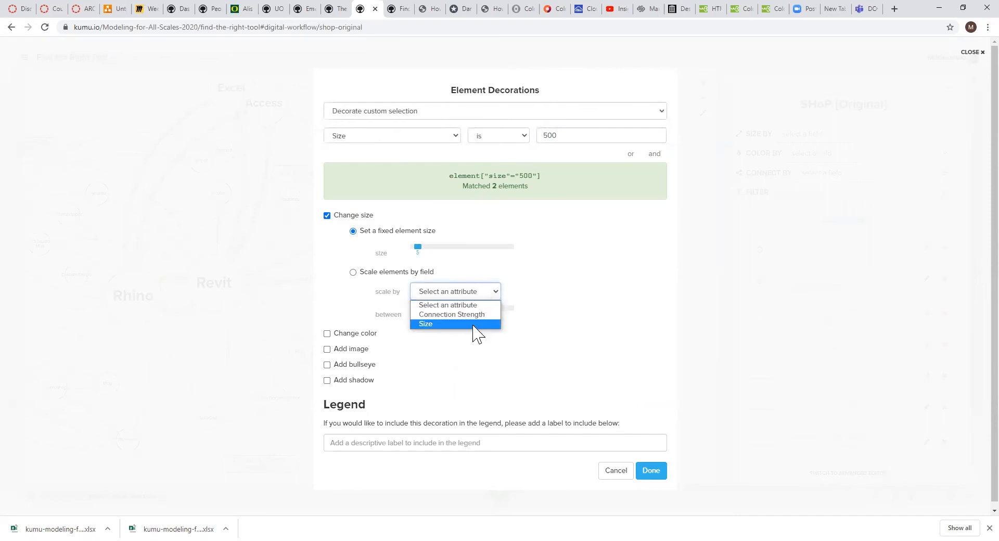
{"action": "left_click", "coordinate": [458, 358]}
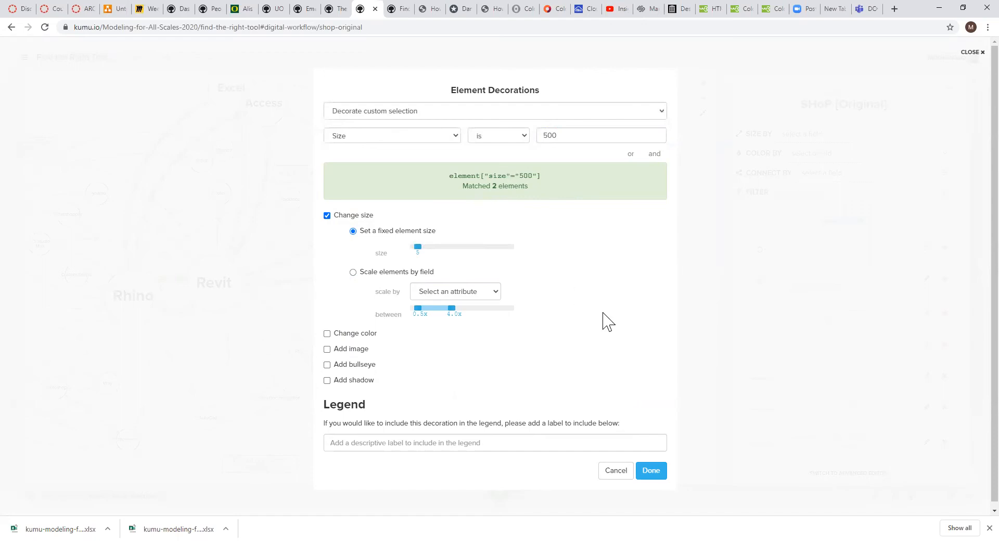
{"action": "left_click", "coordinate": [616, 474]}
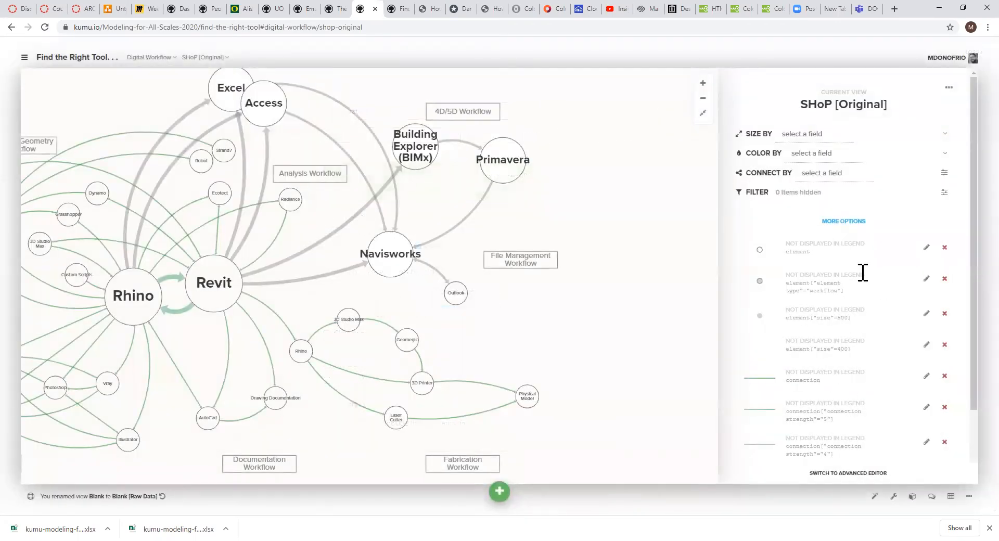
Switch the SHoP [Original] view's settings to the advanced editor and look through its element and connection styling code.
{"action": "left_click", "coordinate": [853, 473]}
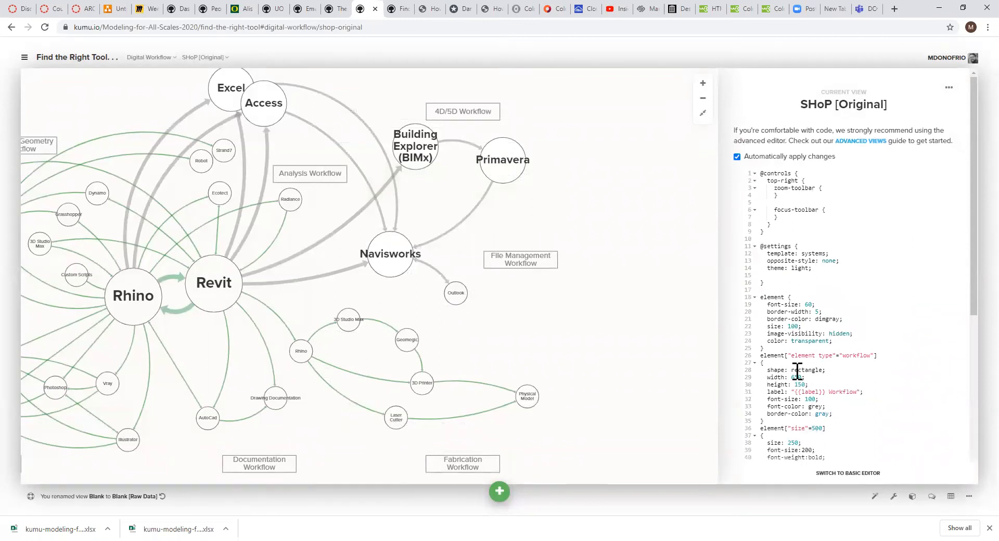
{"action": "scroll", "coordinate": [824, 273], "scroll_direction": "down", "scroll_amount": 2}
{"action": "scroll", "coordinate": [828, 279], "scroll_direction": "down", "scroll_amount": 4}
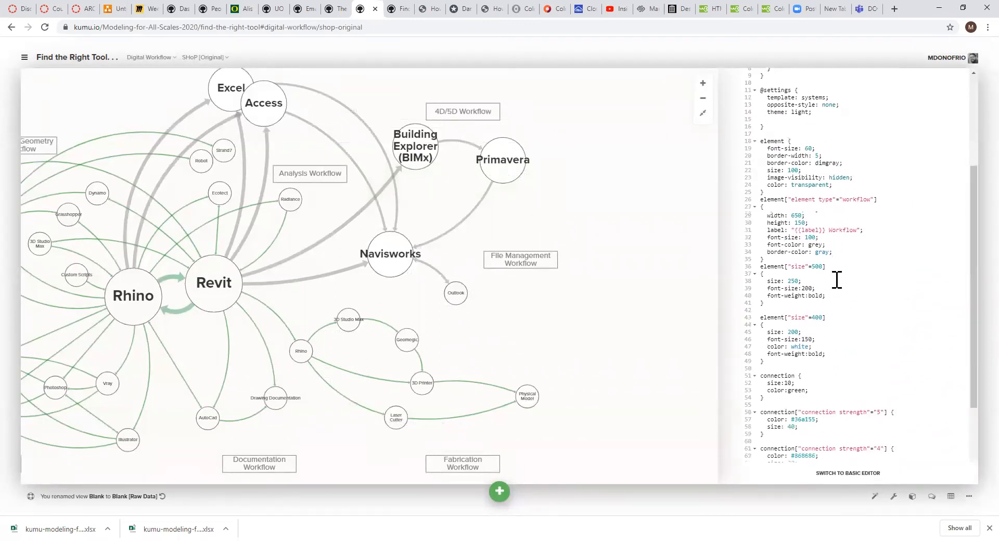
{"action": "scroll", "coordinate": [836, 279], "scroll_direction": "up", "scroll_amount": 3}
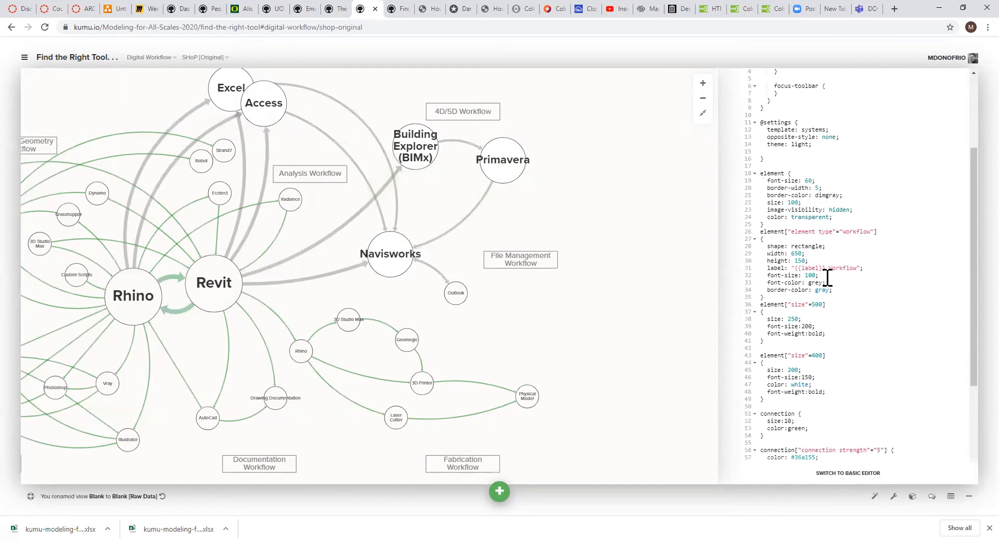
{"action": "scroll", "coordinate": [796, 302], "scroll_direction": "down", "scroll_amount": 1}
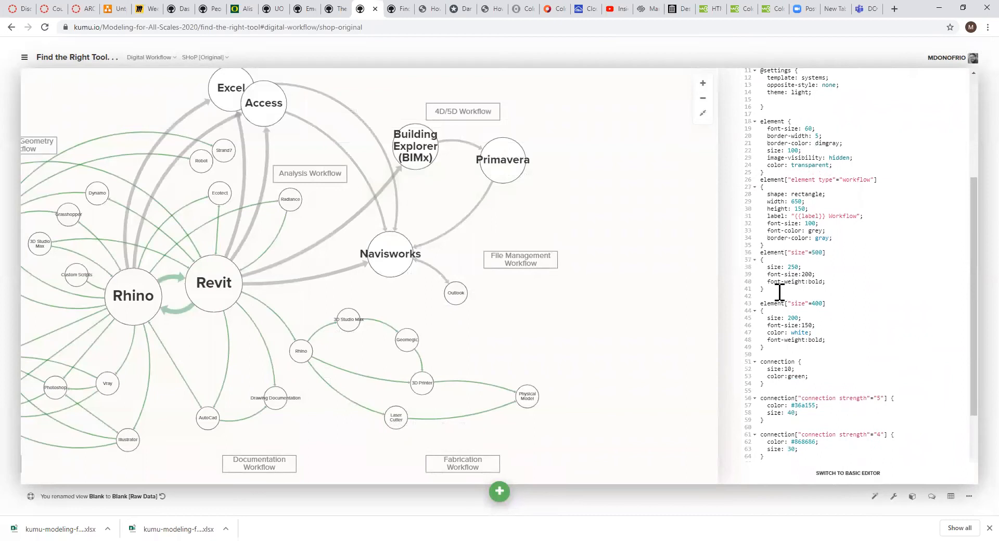
Examine the code rule that sets the size, font size and font weight of elements with size 500.
{"action": "left_click_drag", "start_coordinate": [779, 292], "coordinate": [752, 255]}
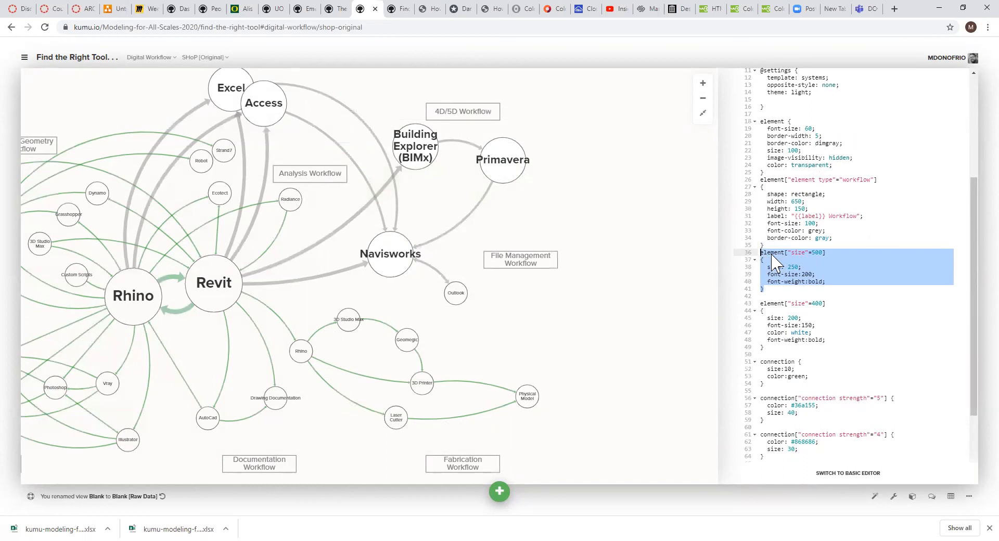
{"action": "left_click", "coordinate": [789, 254]}
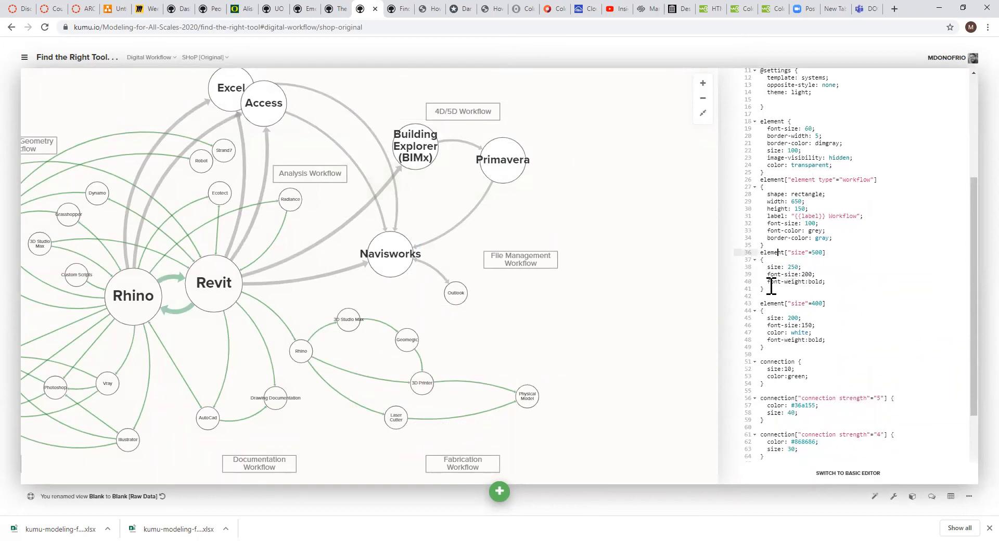
{"action": "left_click_drag", "start_coordinate": [773, 275], "coordinate": [810, 282]}
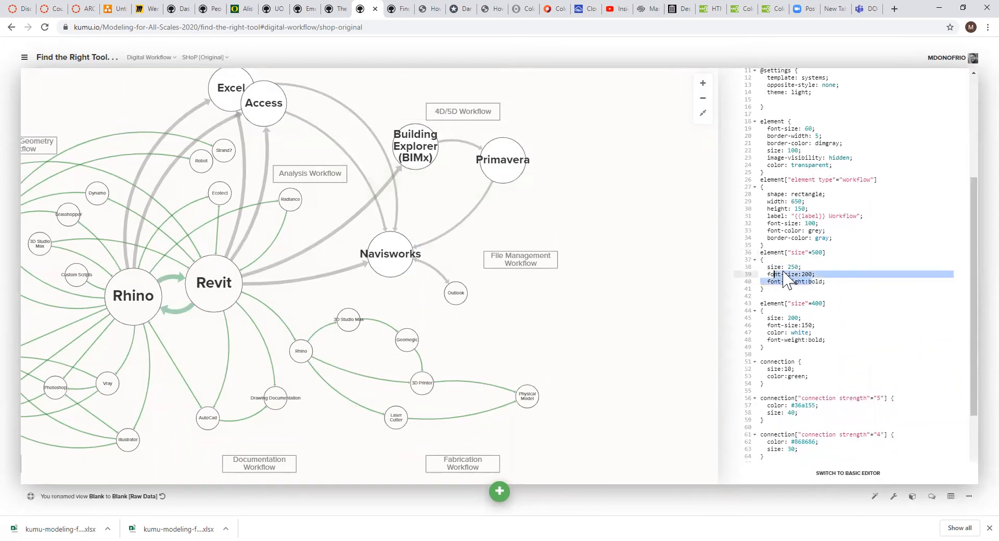
{"action": "left_click", "coordinate": [791, 269]}
{"action": "left_click", "coordinate": [791, 267]}
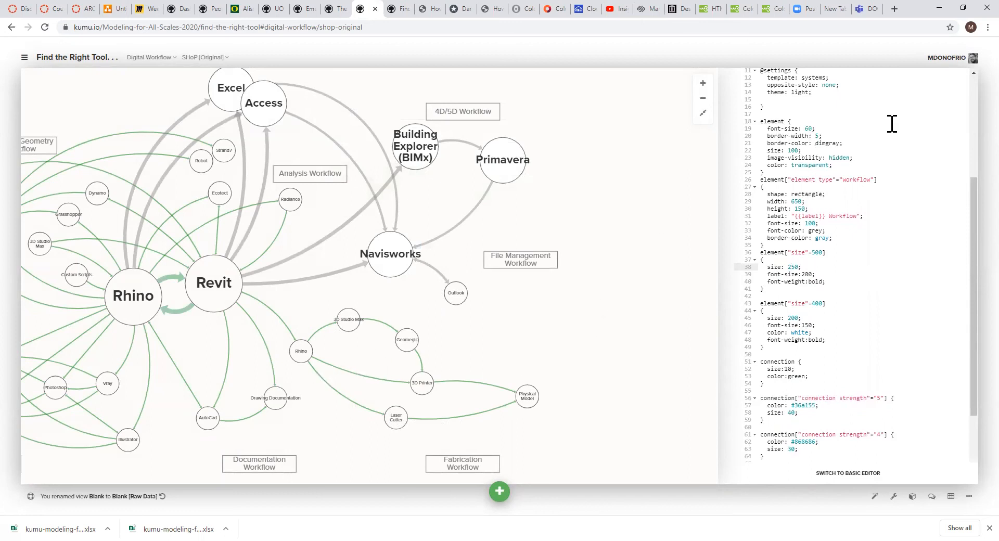
Try a default element size of 200 in the view's code, and set it back to 100.
{"action": "left_click", "coordinate": [791, 150]}
{"action": "type", "text": "2"}
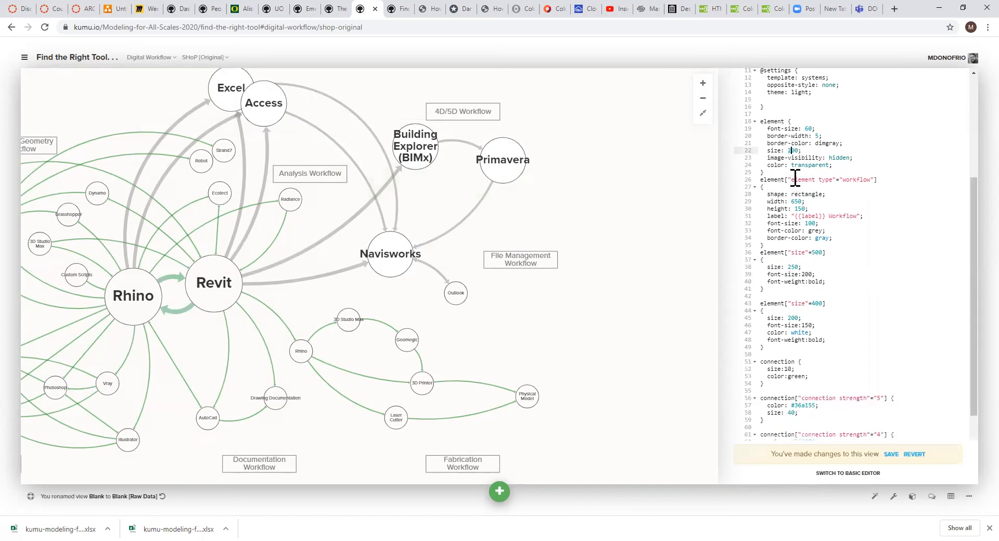
{"action": "left_click", "coordinate": [816, 187]}
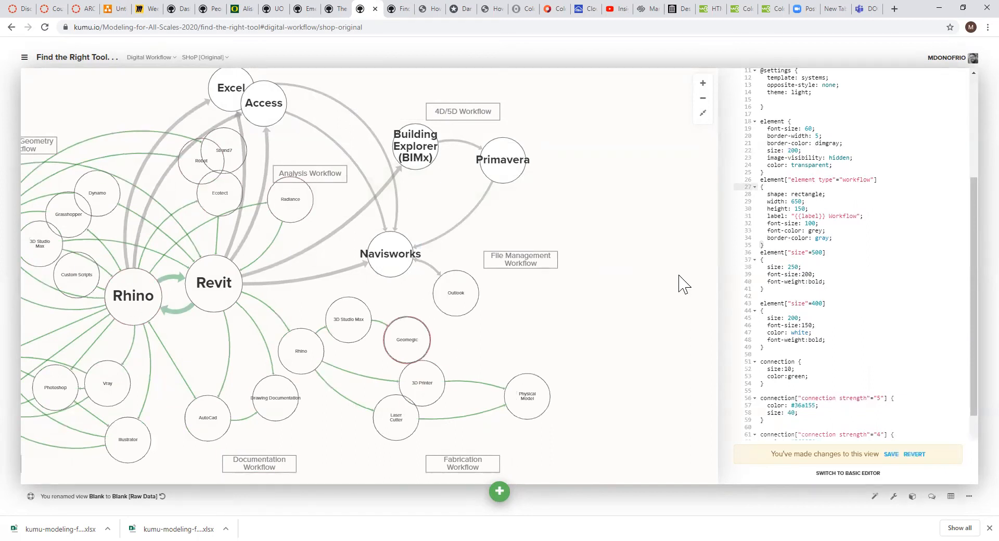
{"action": "left_click", "coordinate": [789, 151]}
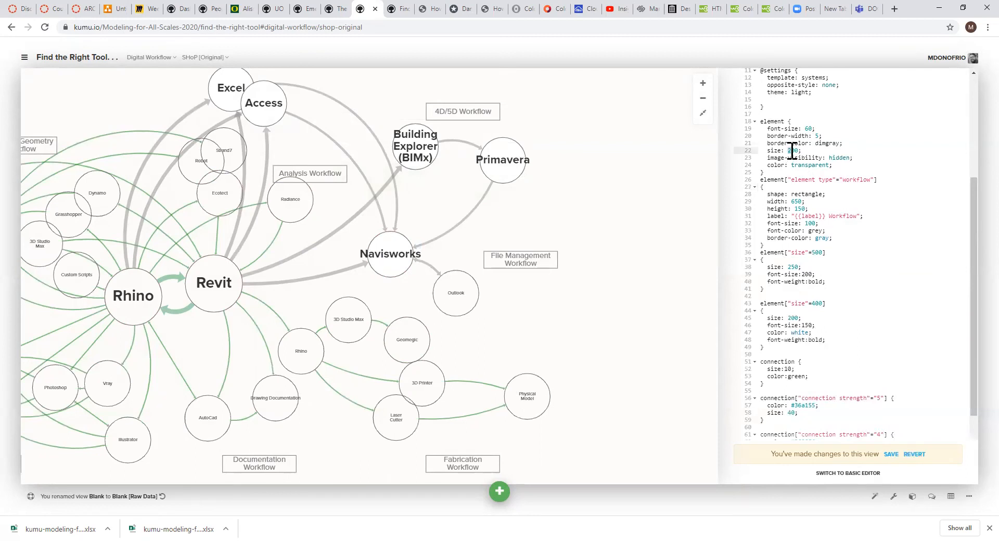
{"action": "type", "text": "1"}
{"action": "left_click", "coordinate": [818, 203]}
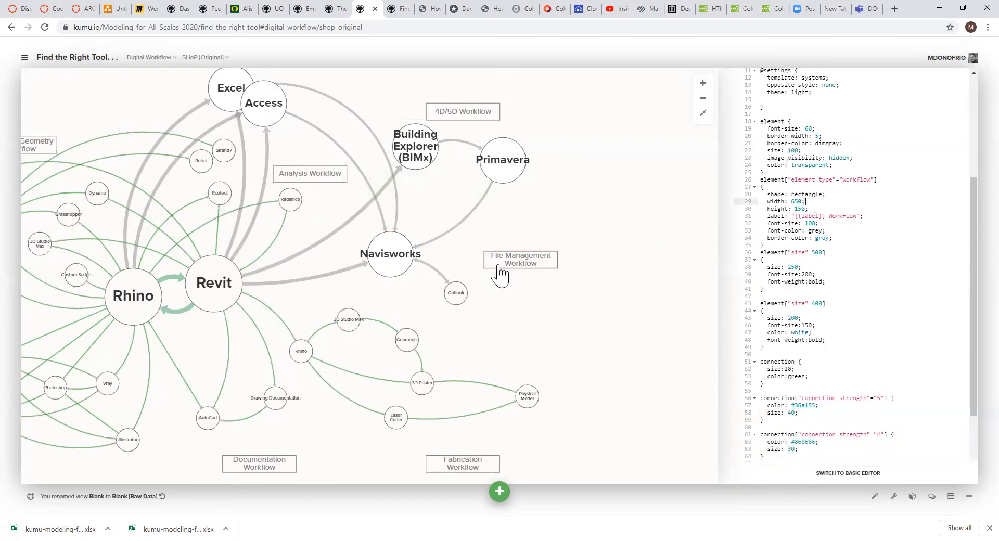
Try blue as the default element color in the view's code, and restore it to transparent.
{"action": "double_click", "coordinate": [804, 165]}
{"action": "type", "text": "b"}
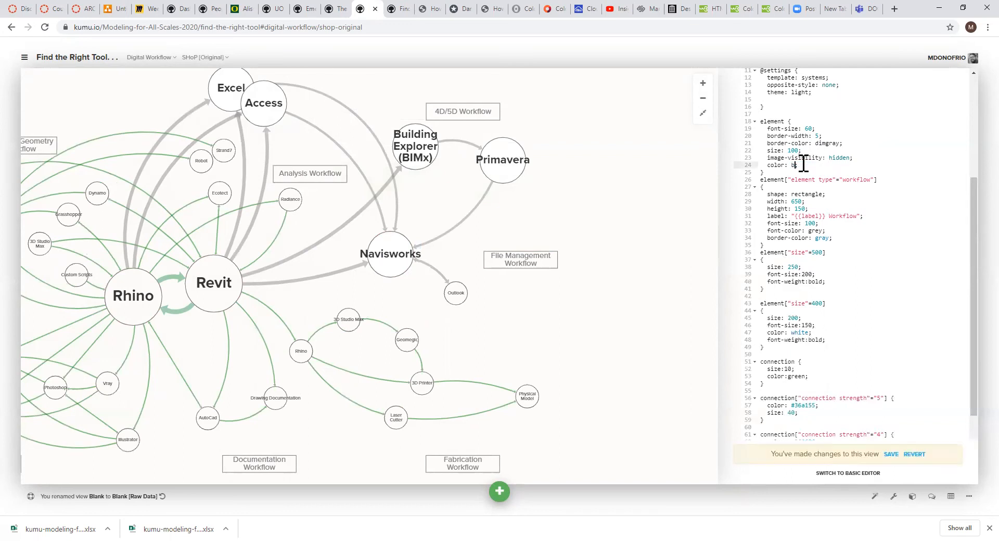
{"action": "type", "text": "lue"}
{"action": "left_click", "coordinate": [828, 161]}
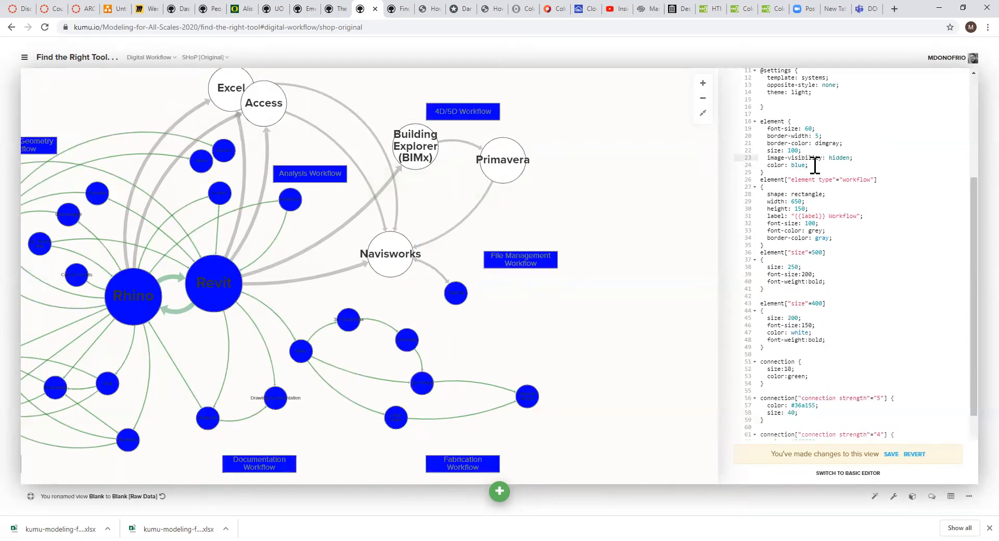
{"action": "double_click", "coordinate": [796, 165]}
{"action": "type", "text": "transparent;"}
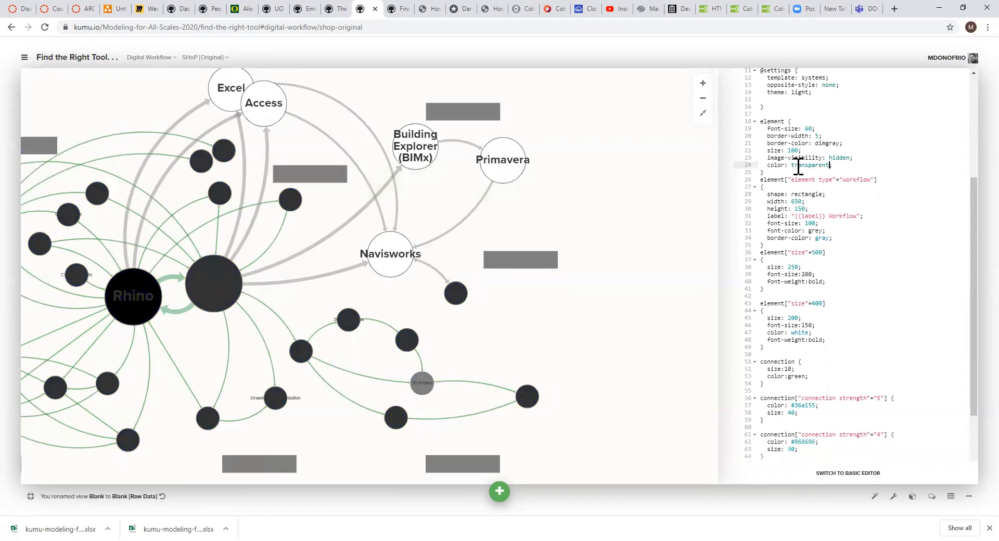
{"action": "left_click", "coordinate": [818, 179]}
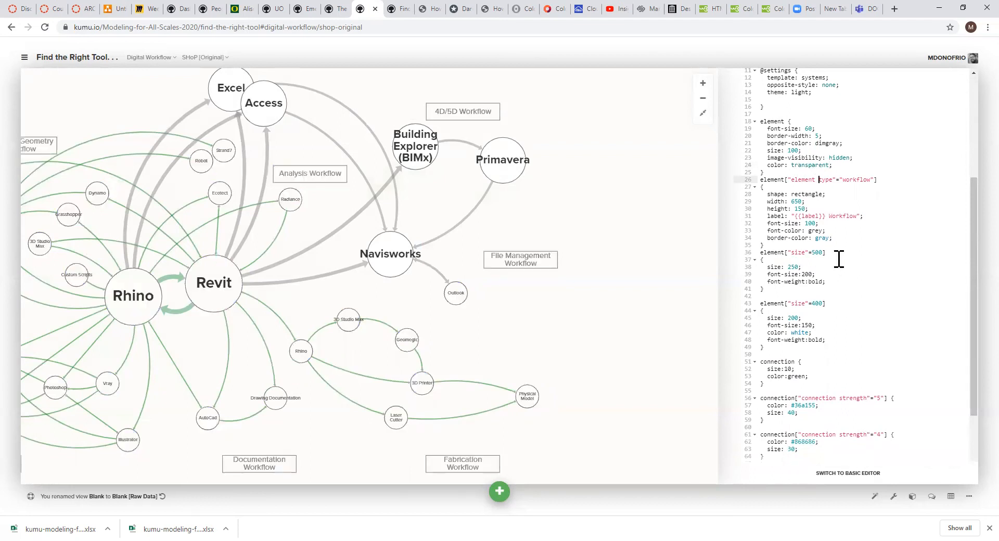
Look over the code's workflow rule, show the 4D/5D Workflow element's type choices in its profile, and close the profile.
{"action": "scroll", "coordinate": [832, 259], "scroll_direction": "down", "scroll_amount": 2}
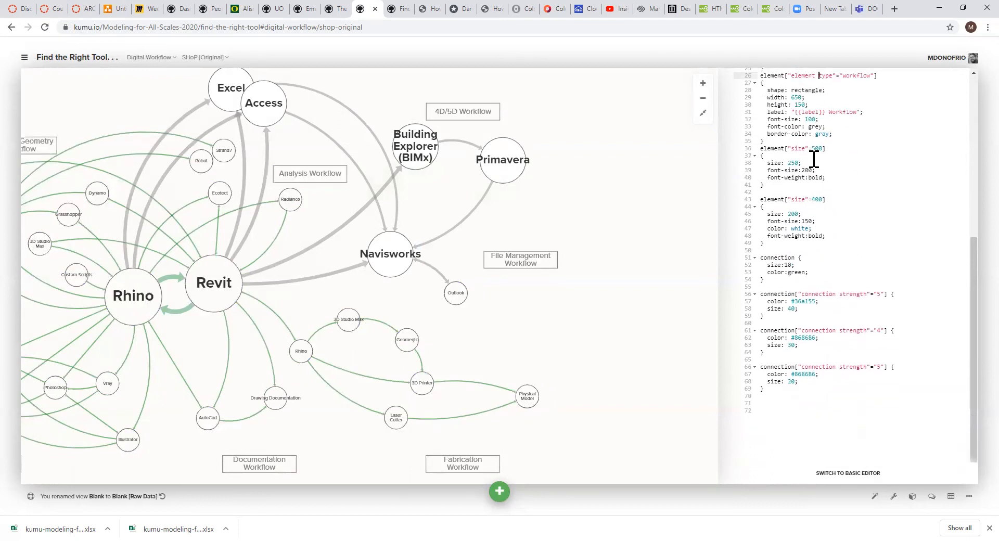
{"action": "scroll", "coordinate": [820, 211], "scroll_direction": "up", "scroll_amount": 2}
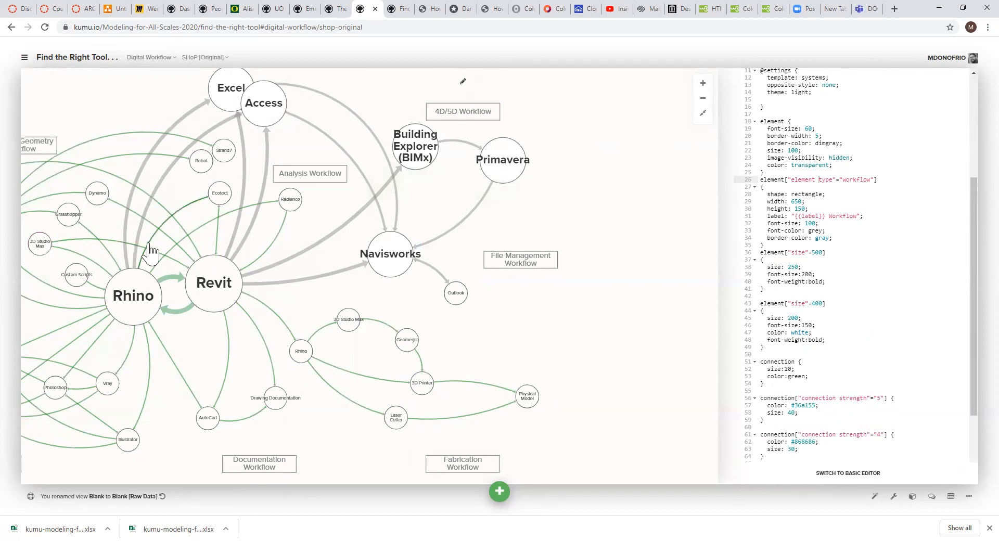
{"action": "left_click", "coordinate": [239, 238]}
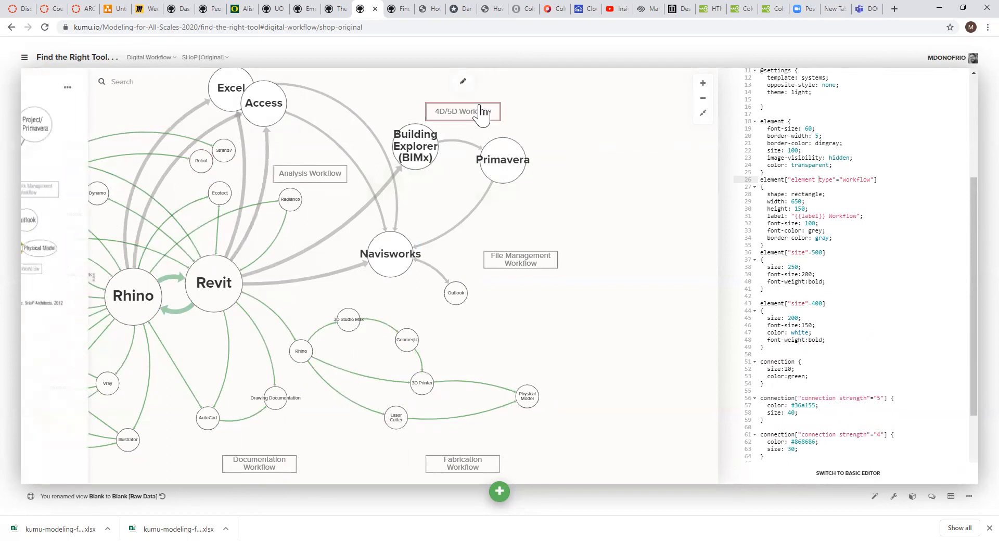
{"action": "left_click", "coordinate": [455, 117]}
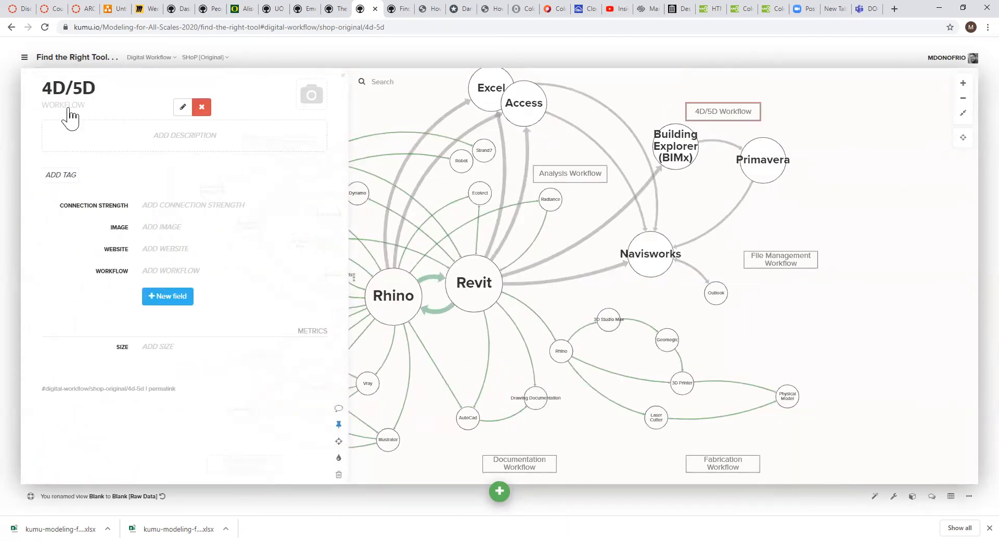
{"action": "left_click", "coordinate": [70, 107]}
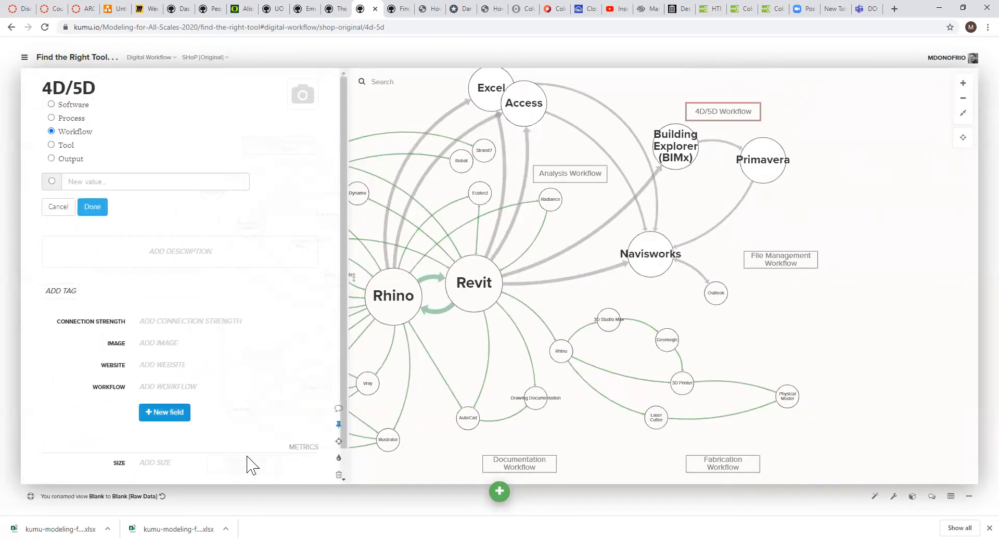
{"action": "left_click", "coordinate": [874, 223]}
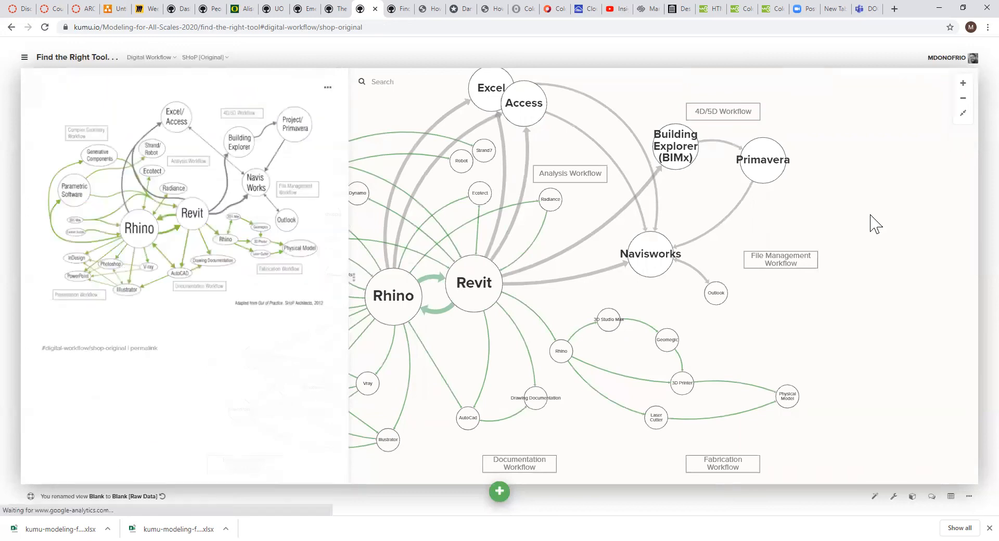
Show the view's code again with the 4D/5D Workflow element selected, and return to the reference workflow diagram.
{"action": "left_click", "coordinate": [954, 130]}
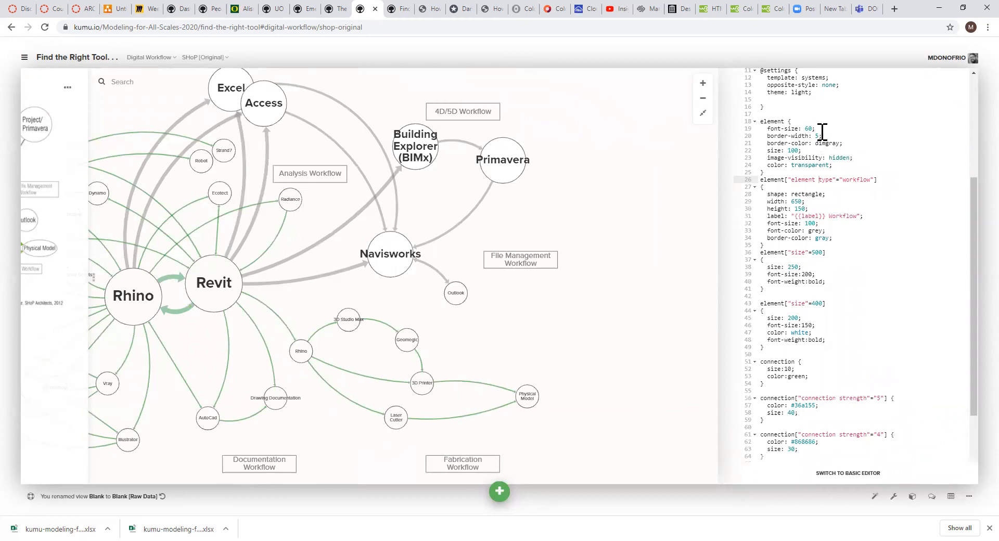
{"action": "left_click", "coordinate": [464, 119]}
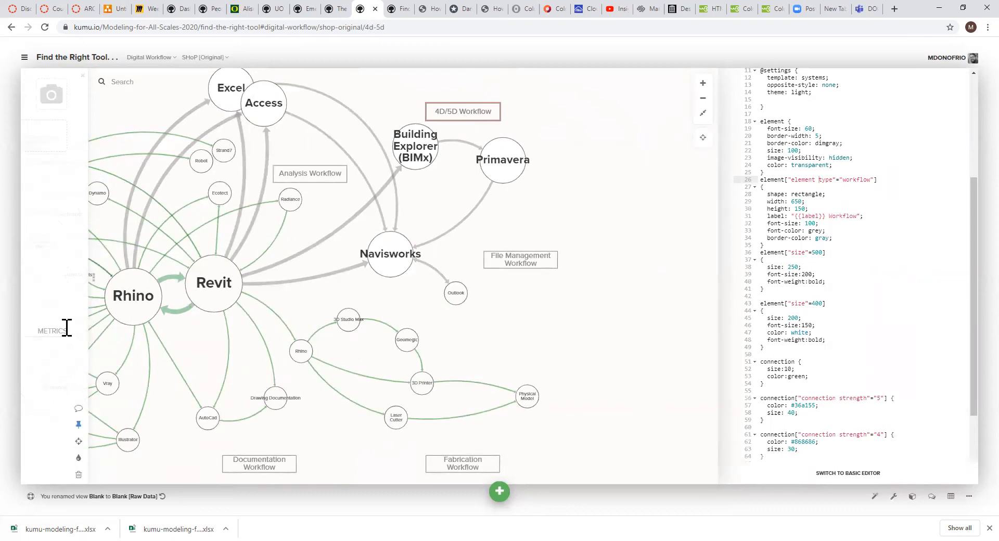
{"action": "left_click", "coordinate": [448, 198]}
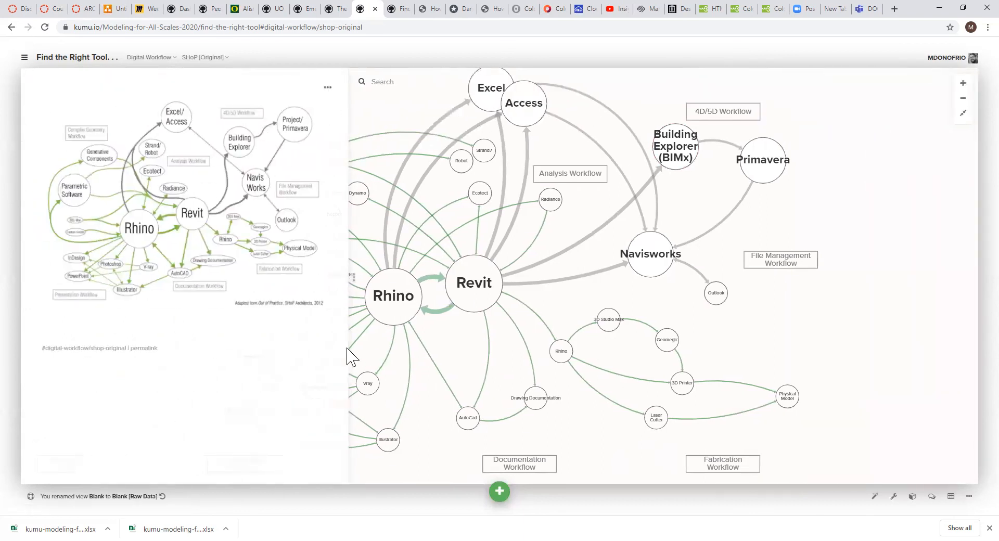
Select the 4D/5D Workflow element, fit the whole map in view, and return to the view's code.
{"action": "left_click", "coordinate": [704, 108]}
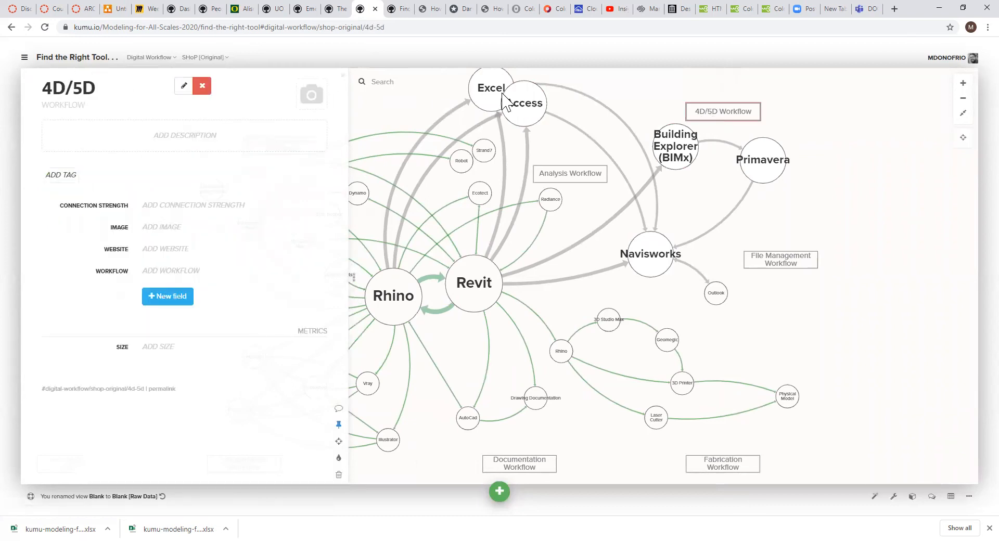
{"action": "mouse_move", "coordinate": [737, 115]}
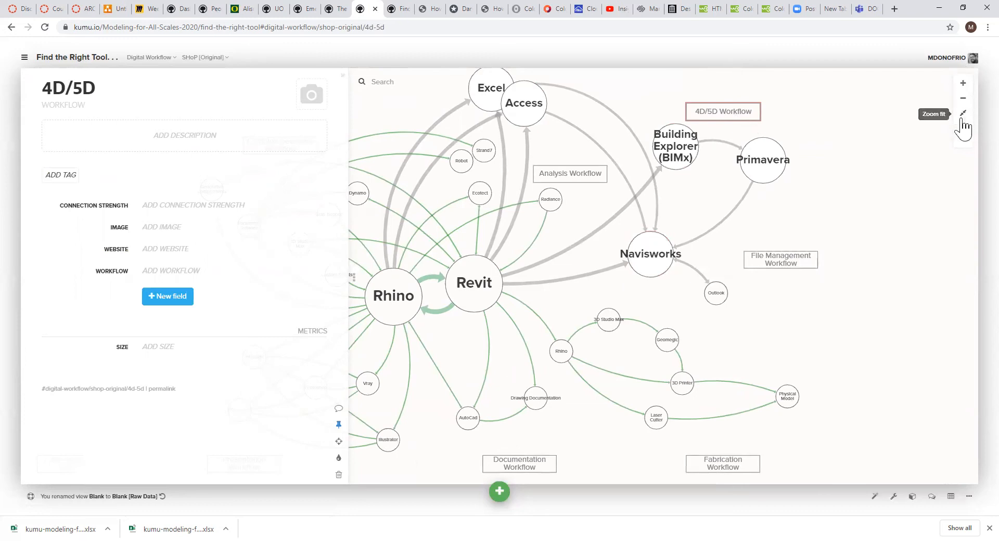
{"action": "left_click", "coordinate": [963, 138]}
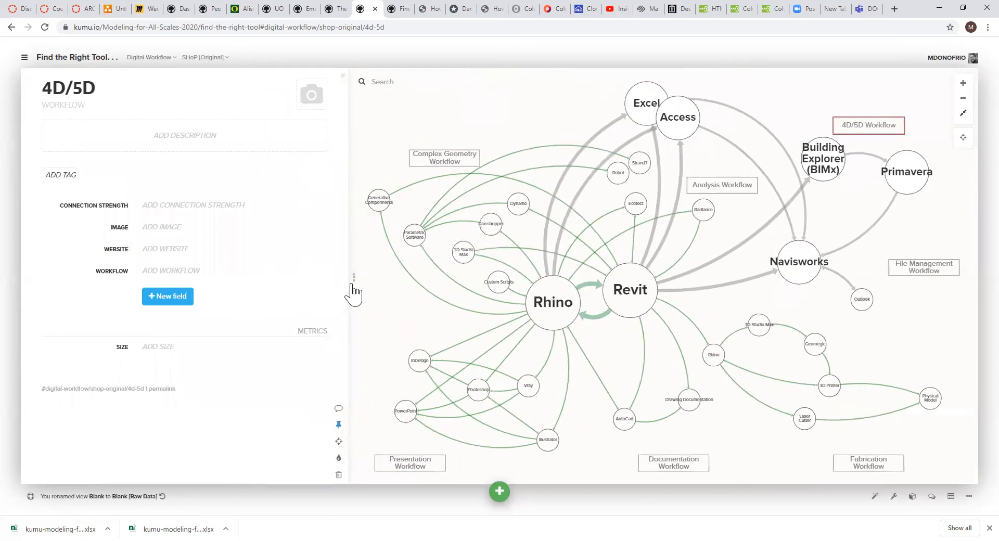
{"action": "left_click", "coordinate": [353, 278]}
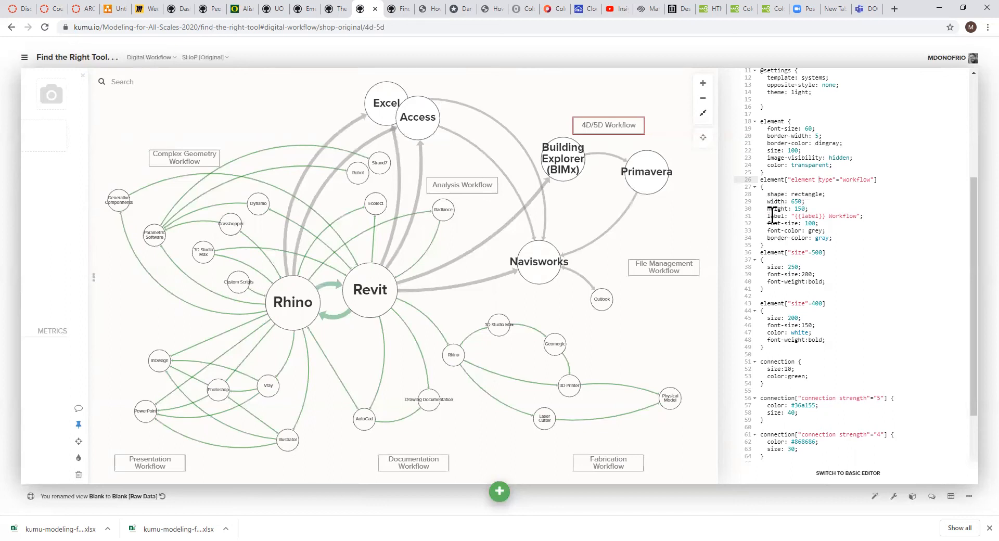
Try appending "Extreme" to the workflow rule's label text in the code, and restore the label to "{{label}} Workflow".
{"action": "double_click", "coordinate": [809, 215]}
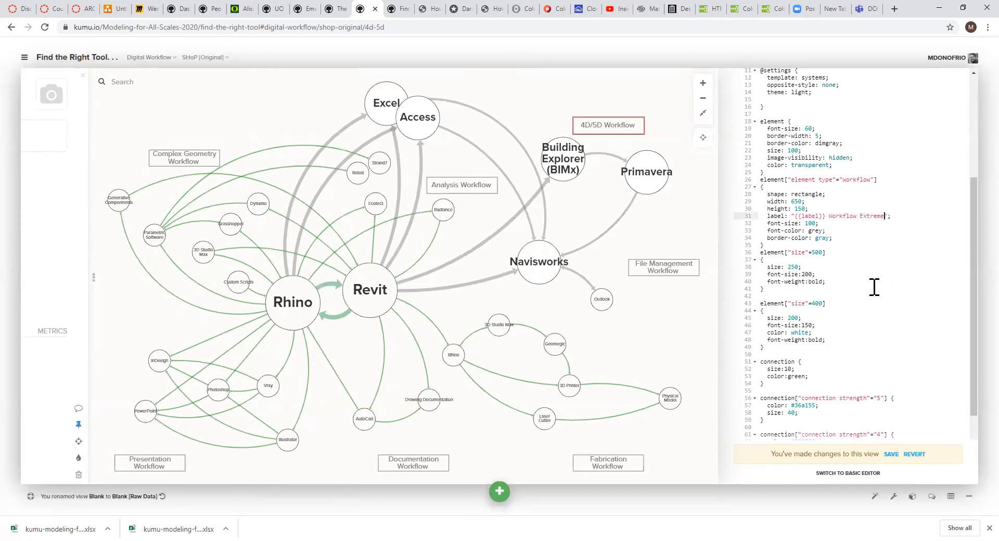
{"action": "type", "text": "Extreme"}
{"action": "left_click", "coordinate": [874, 288]}
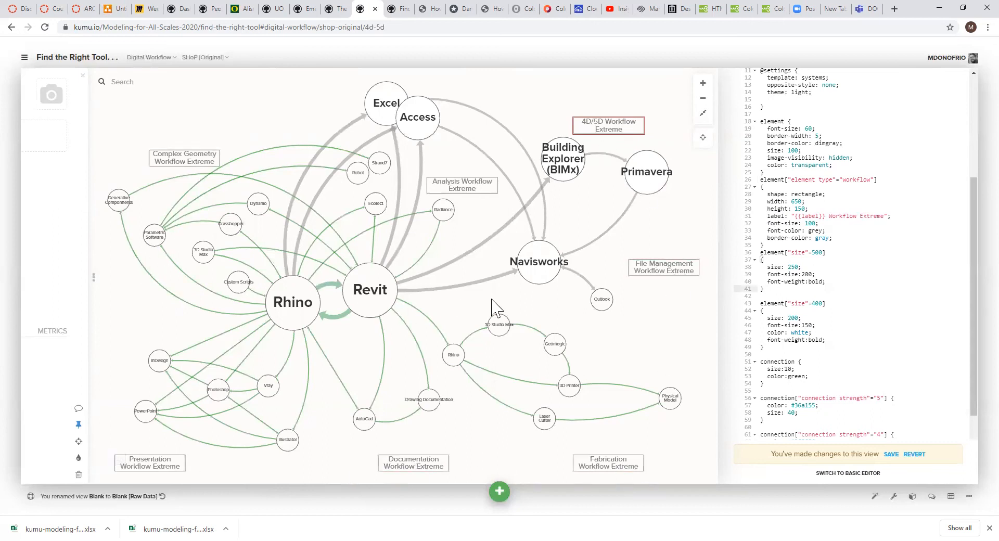
{"action": "left_click", "coordinate": [885, 216]}
{"action": "key", "text": "BackSpace"}
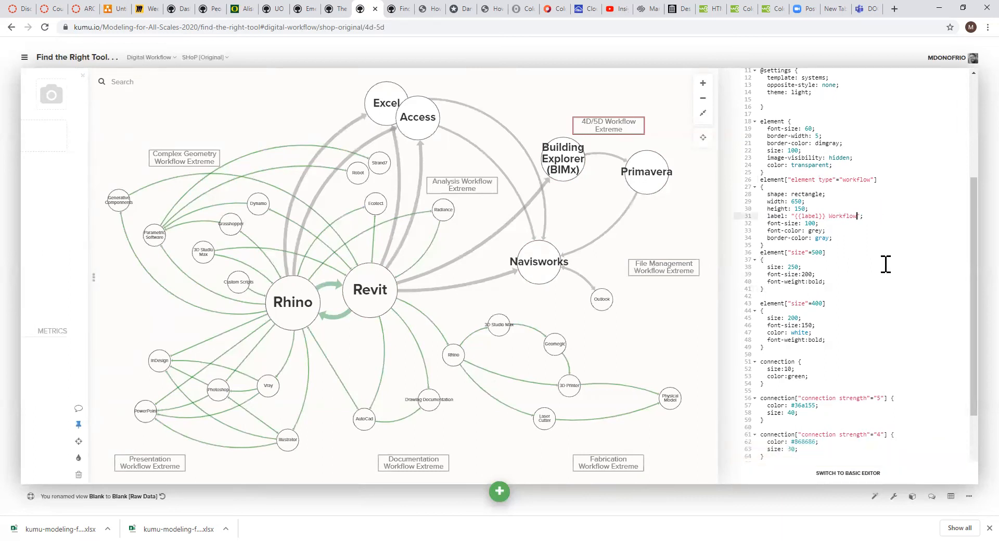
{"action": "left_click", "coordinate": [845, 238]}
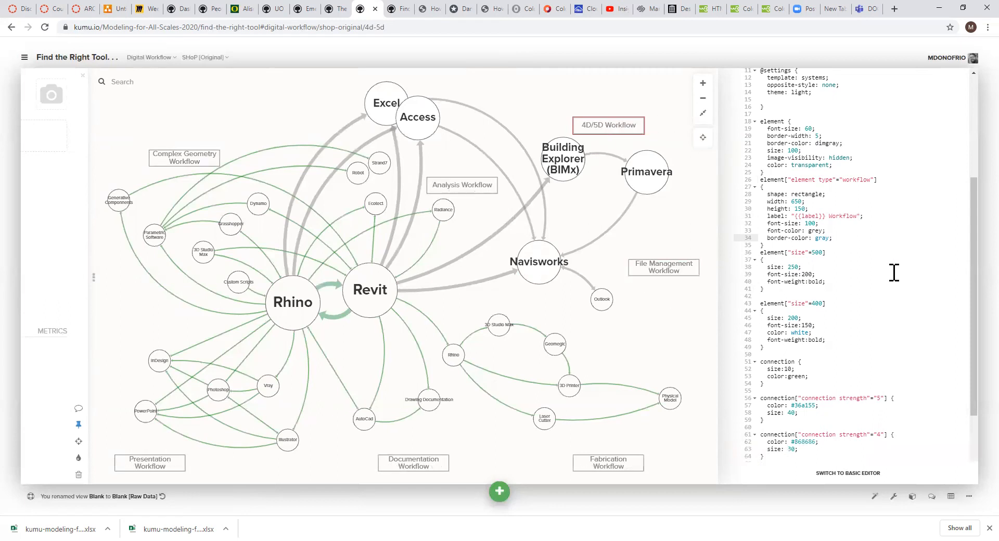
Look over the workflow rule's font size and colors, compare the map with the reference diagram, and return to the code.
{"action": "left_click", "coordinate": [812, 224]}
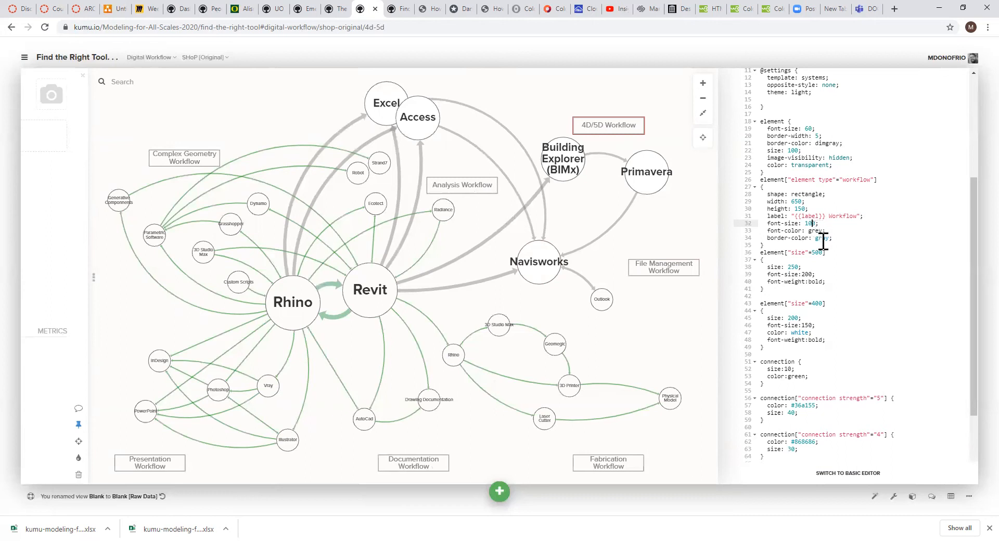
{"action": "left_click", "coordinate": [654, 283]}
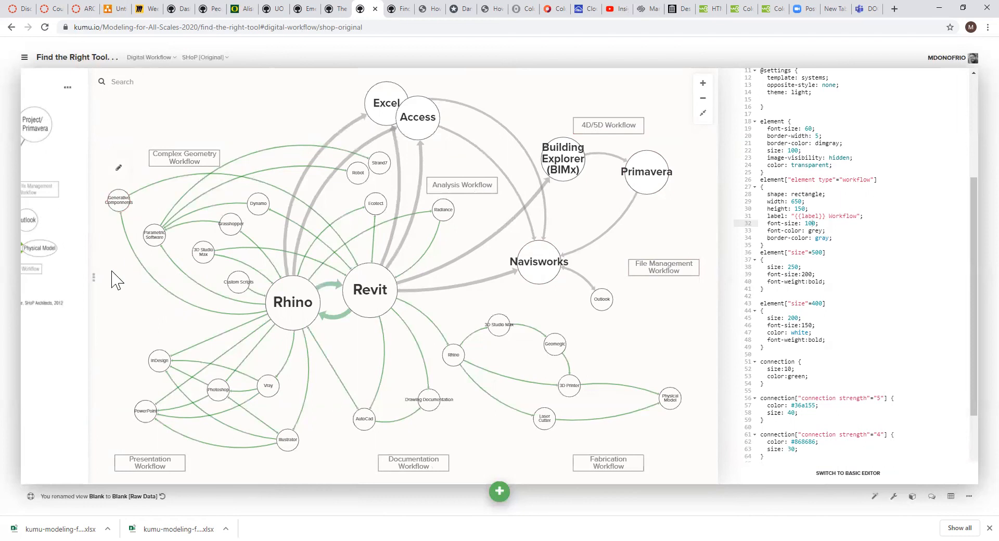
{"action": "left_click", "coordinate": [99, 279]}
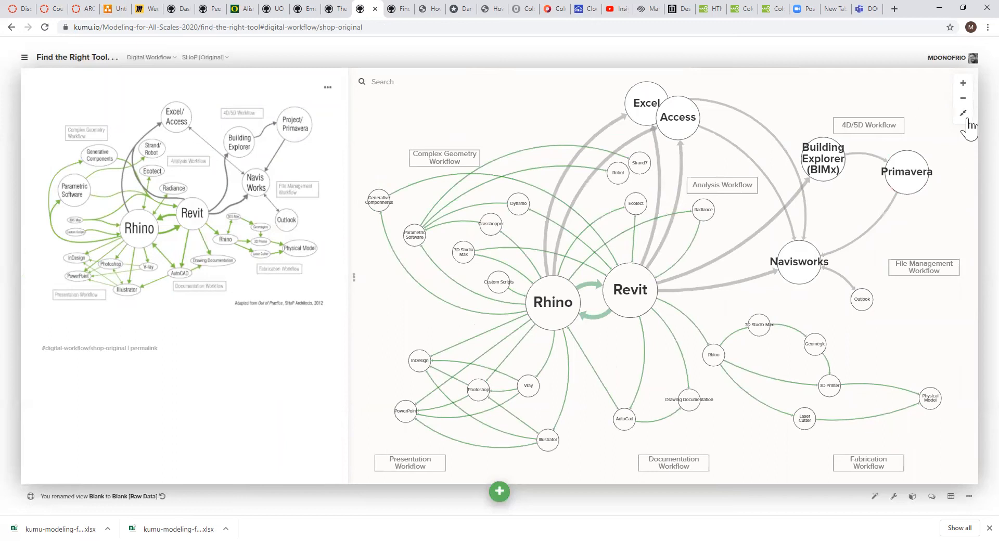
{"action": "left_click", "coordinate": [969, 226]}
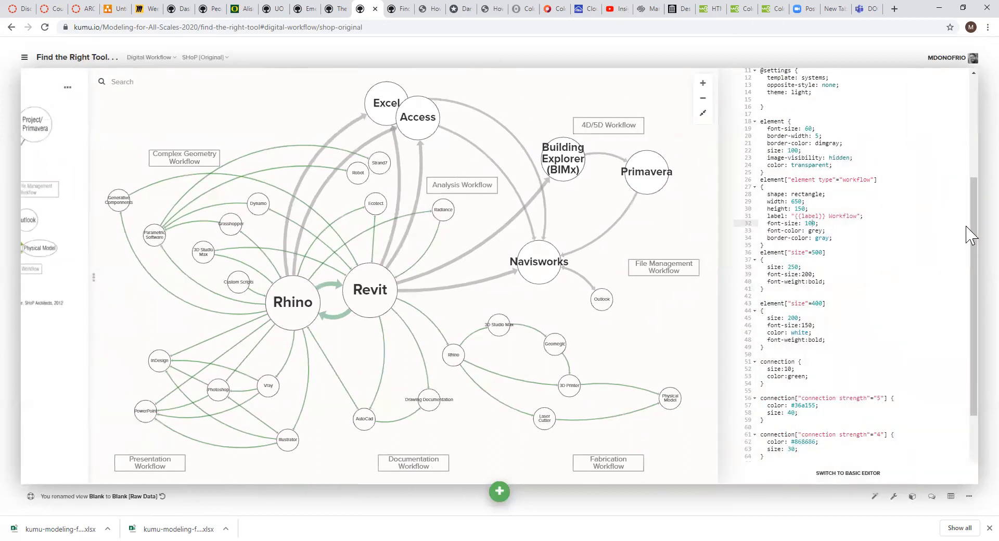
Try adding the line "layer: background;" to the workflow element rule, below its border color.
{"action": "left_click", "coordinate": [838, 238]}
{"action": "key", "text": "Return"}
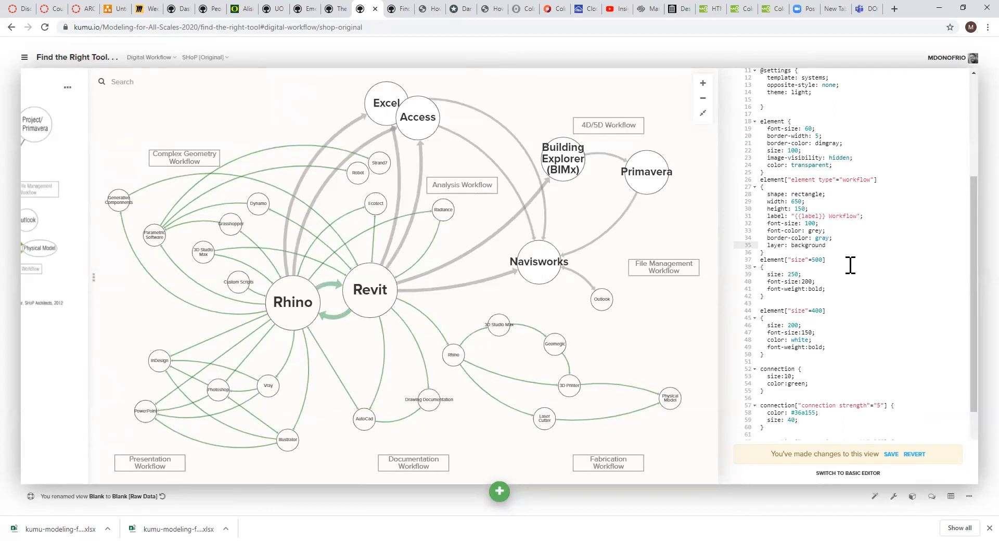
{"action": "left_click", "coordinate": [854, 263]}
Try to select and move the File Management Workflow element on the map.
{"action": "scroll", "coordinate": [671, 276], "scroll_direction": "up", "scroll_amount": 2}
{"action": "scroll", "coordinate": [669, 268], "scroll_direction": "up", "scroll_amount": 3}
{"action": "left_click_drag", "start_coordinate": [681, 266], "coordinate": [377, 255]}
{"action": "left_click_drag", "start_coordinate": [258, 271], "coordinate": [298, 276]}
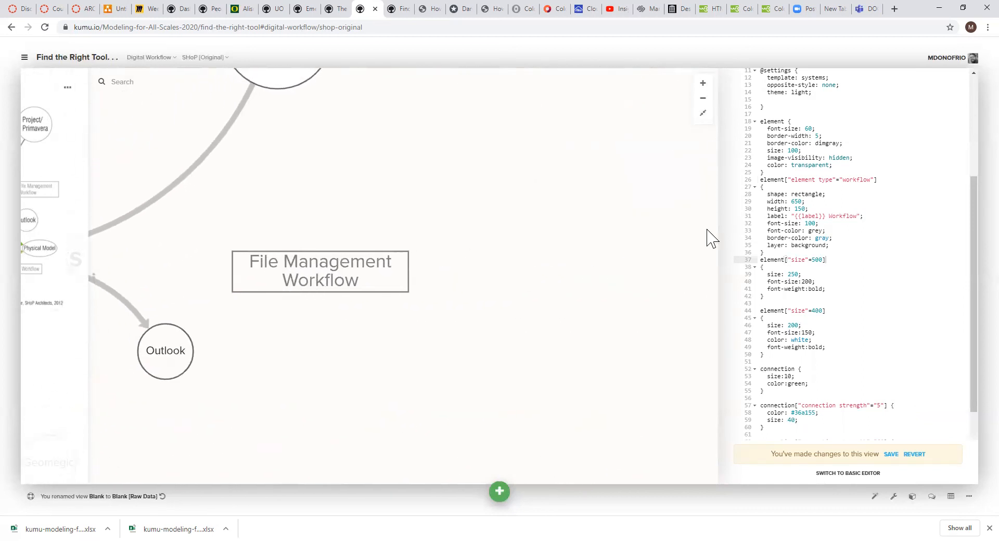
Highlight the connections of Navisworks, Access, Rhino, Revit, AutoCad and Drawing Documentation in turn, and try moving the File Management Workflow element again.
{"action": "scroll", "coordinate": [520, 255], "scroll_direction": "down", "scroll_amount": 5}
{"action": "scroll", "coordinate": [542, 256], "scroll_direction": "down", "scroll_amount": 2}
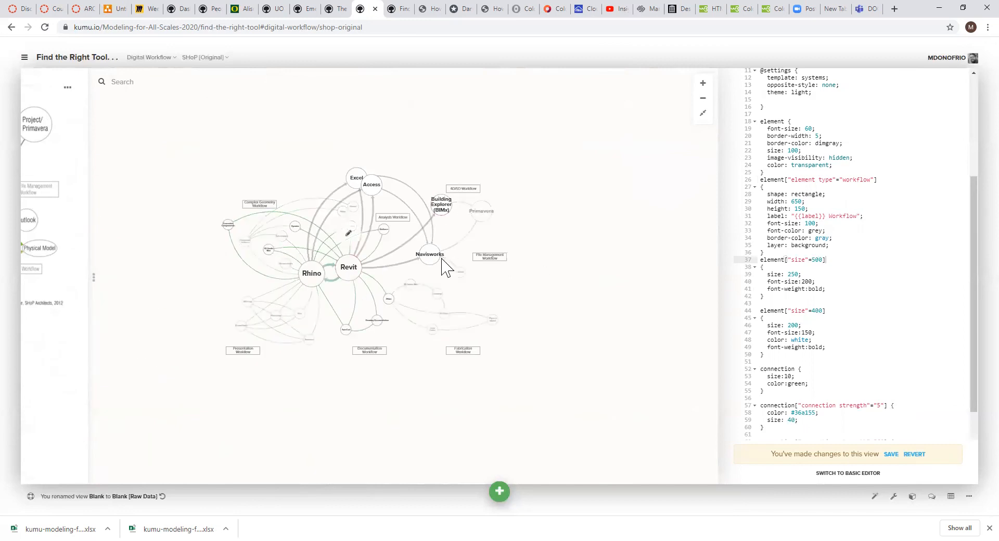
{"action": "left_click", "coordinate": [428, 263]}
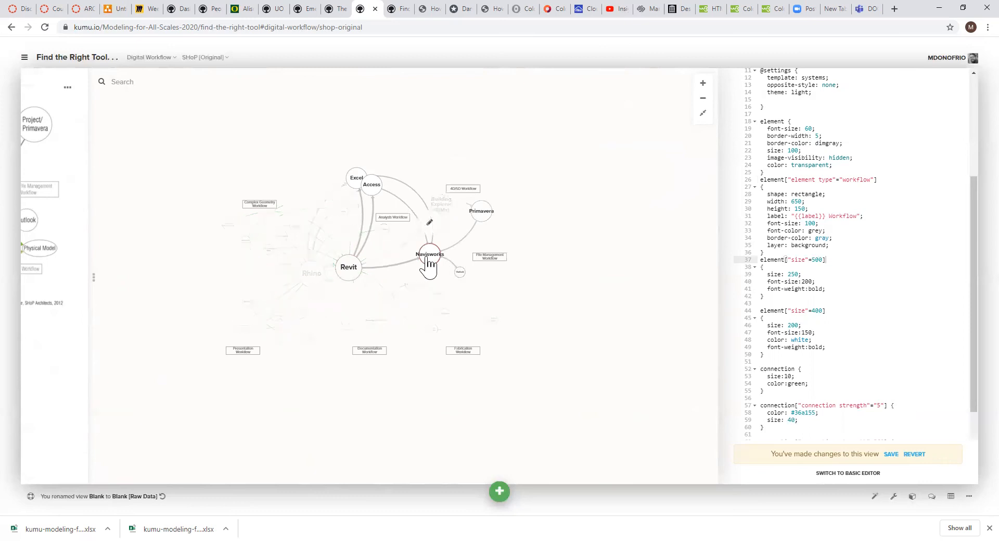
{"action": "left_click", "coordinate": [371, 188]}
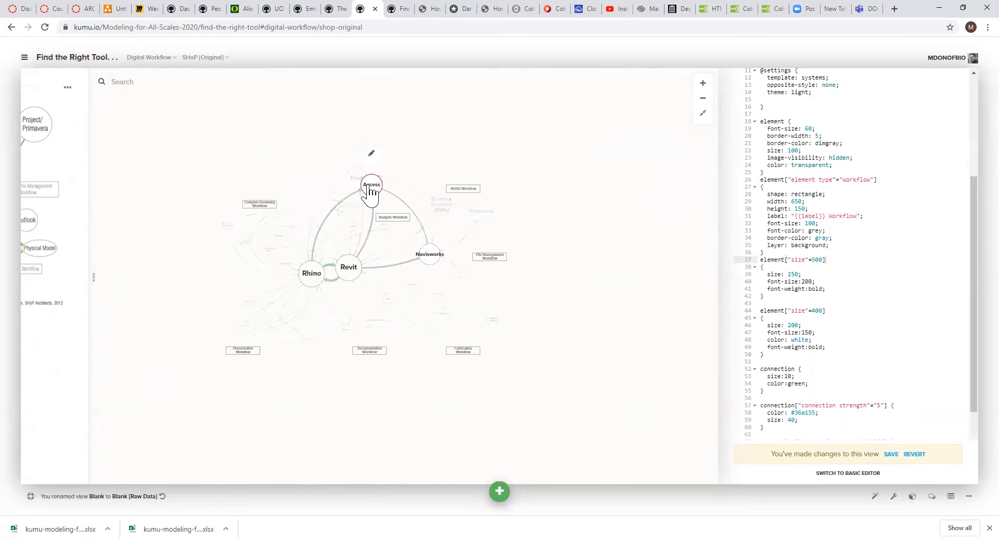
{"action": "left_click", "coordinate": [309, 278]}
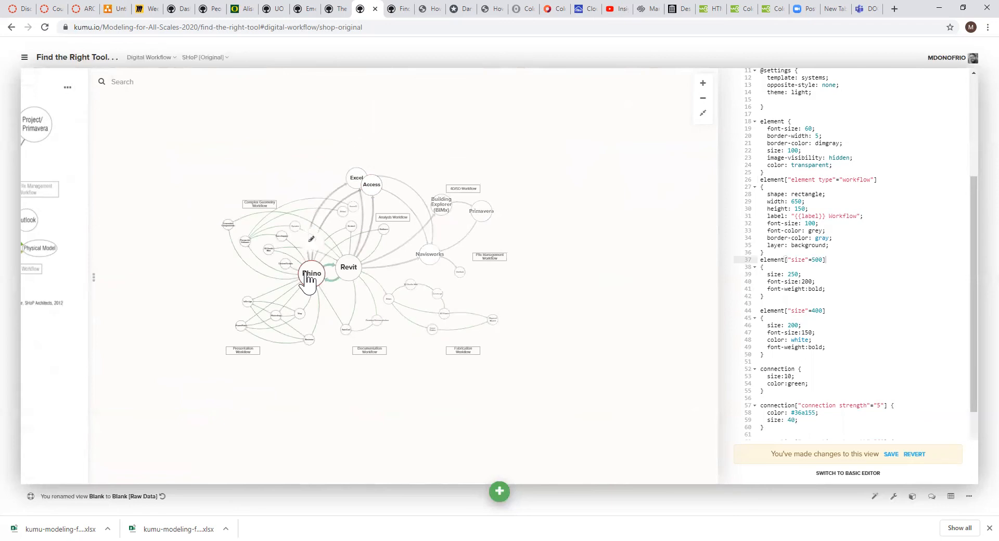
{"action": "scroll", "coordinate": [309, 278], "scroll_direction": "up", "scroll_amount": 3}
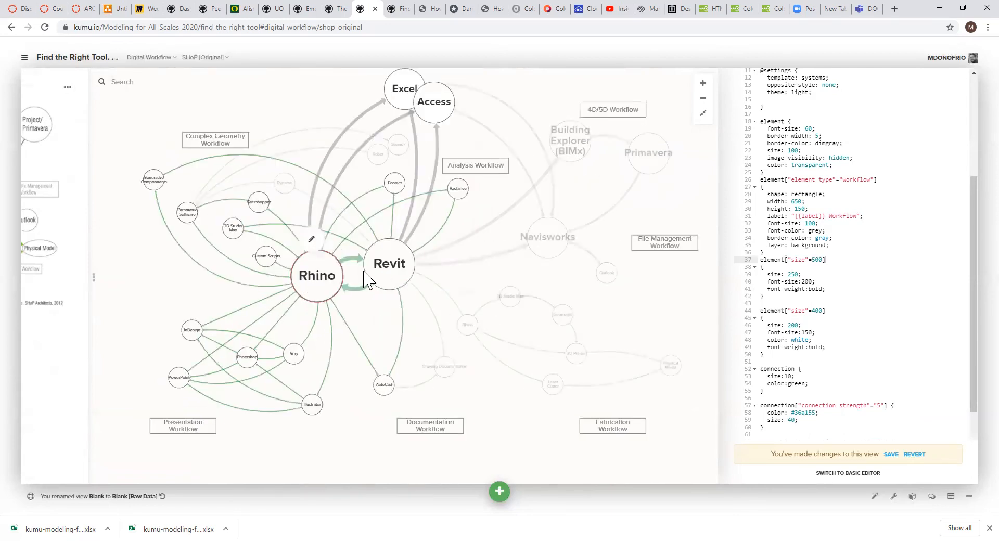
{"action": "left_click", "coordinate": [389, 268]}
{"action": "left_click", "coordinate": [385, 388]}
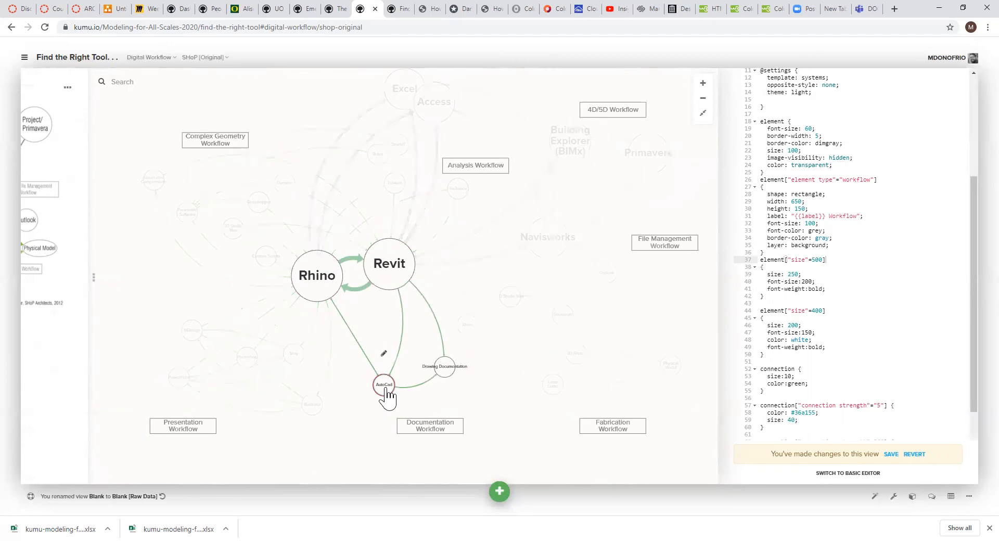
{"action": "left_click", "coordinate": [444, 373]}
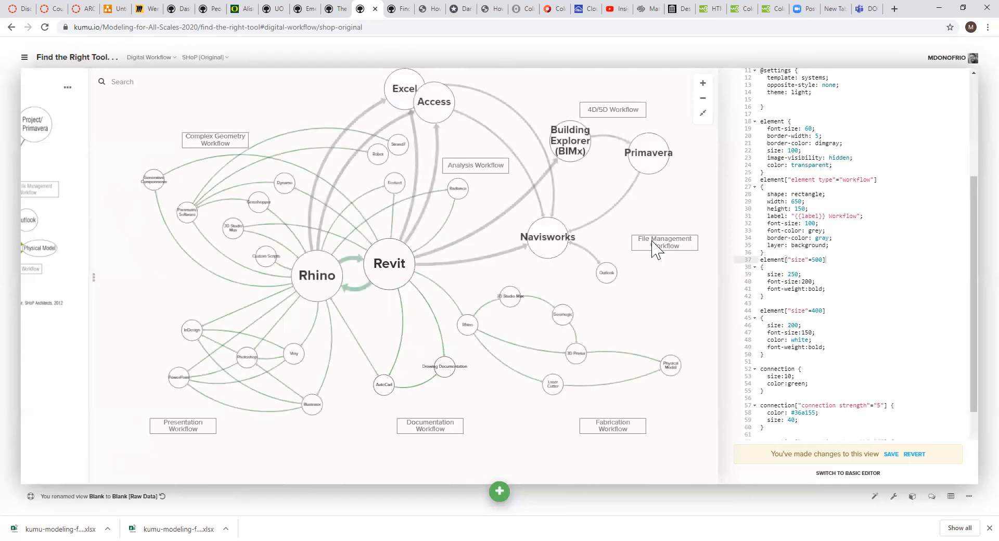
{"action": "left_click_drag", "start_coordinate": [658, 248], "coordinate": [633, 240]}
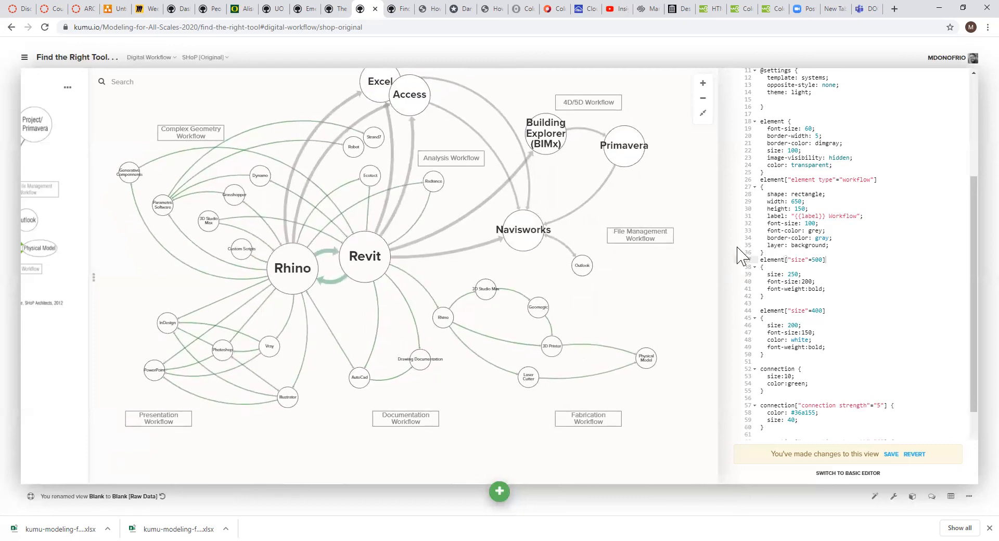
Comment out the "layer: background;" line in the workflow rule with /* and */.
{"action": "left_click", "coordinate": [768, 245]}
{"action": "left_click_drag", "start_coordinate": [828, 250], "coordinate": [769, 245]}
{"action": "left_click", "coordinate": [779, 252]}
{"action": "left_click_drag", "start_coordinate": [830, 245], "coordinate": [770, 246]}
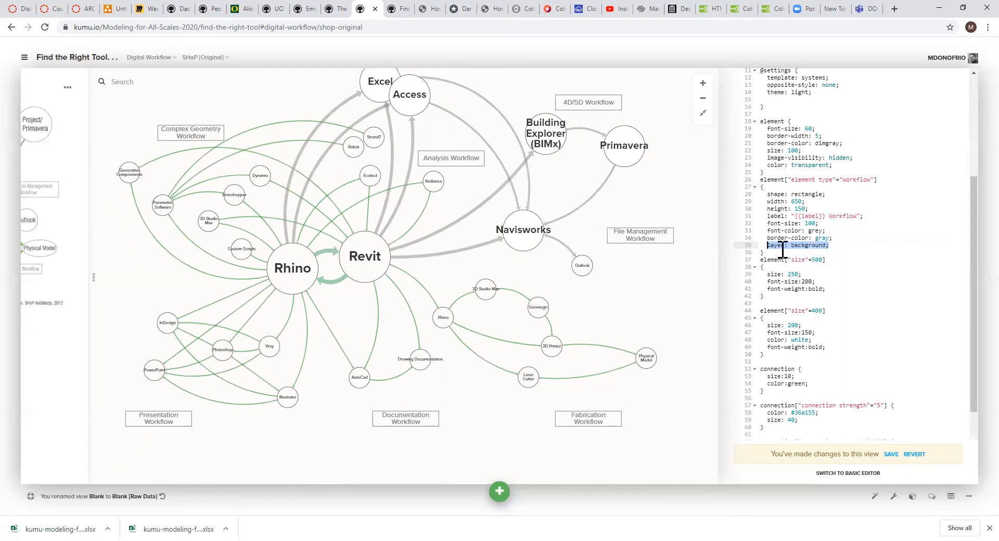
{"action": "key", "text": "Left"}
{"action": "type", "text": "/*"}
{"action": "key", "text": "End"}
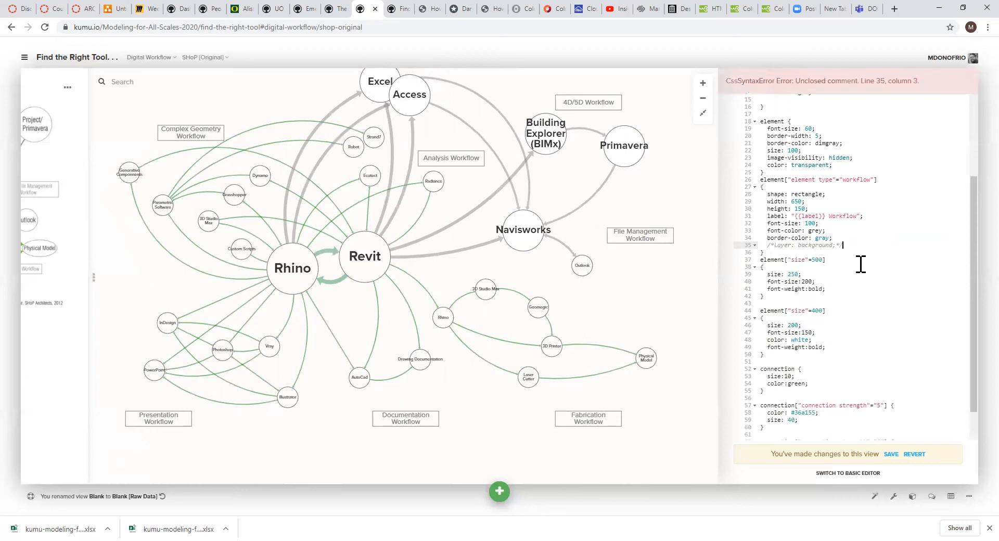
Try moving the File Management Workflow element slightly on the map, and undo the move.
{"action": "left_click", "coordinate": [637, 240]}
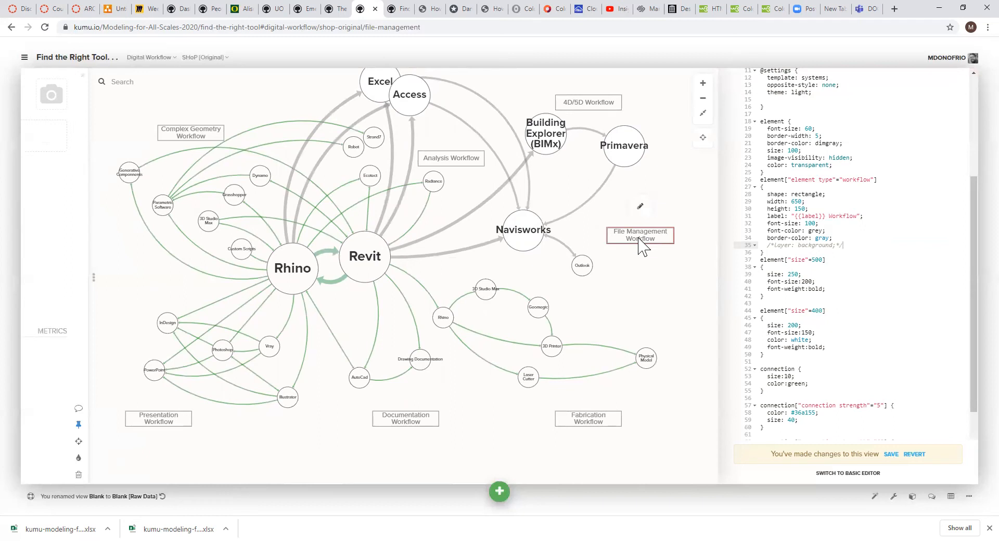
{"action": "left_click_drag", "start_coordinate": [638, 240], "coordinate": [643, 237]}
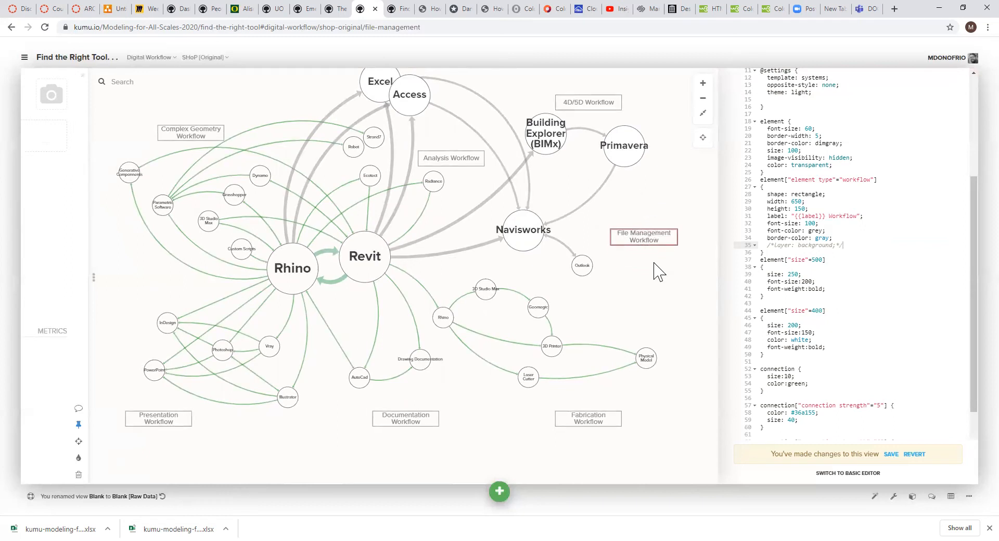
{"action": "left_click", "coordinate": [662, 285]}
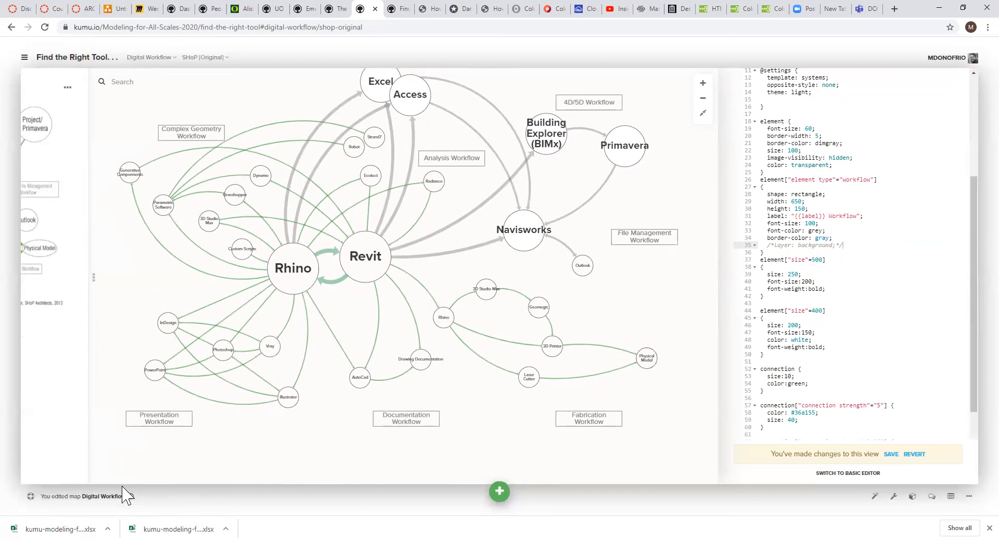
{"action": "left_click", "coordinate": [130, 496]}
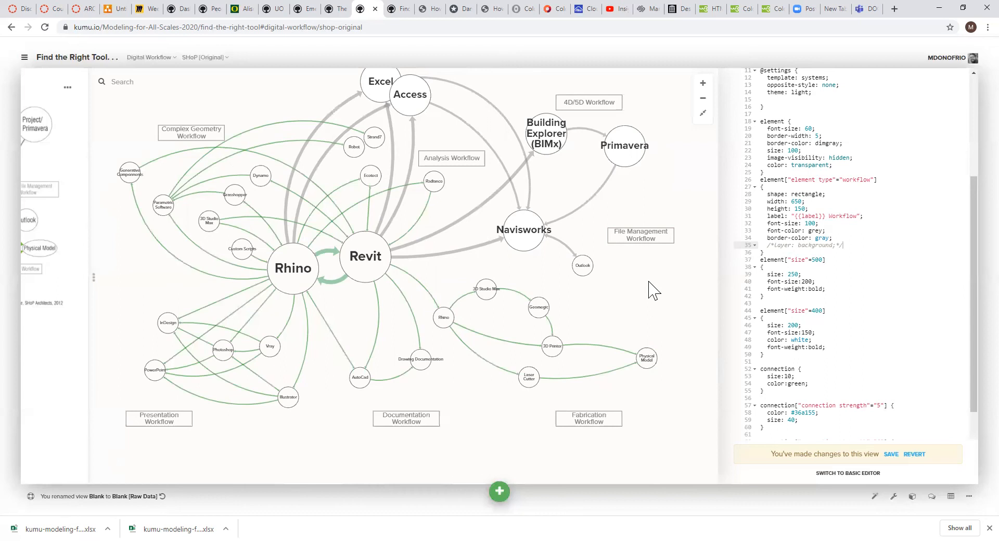
{"action": "scroll", "coordinate": [903, 291], "scroll_direction": "down", "scroll_amount": 2}
{"action": "scroll", "coordinate": [845, 356], "scroll_direction": "up", "scroll_amount": 5}
{"action": "scroll", "coordinate": [833, 292], "scroll_direction": "up", "scroll_amount": 1}
{"action": "scroll", "coordinate": [825, 249], "scroll_direction": "down", "scroll_amount": 5}
{"action": "scroll", "coordinate": [826, 249], "scroll_direction": "up", "scroll_amount": 4}
{"action": "scroll", "coordinate": [337, 109], "scroll_direction": "up", "scroll_amount": 3}
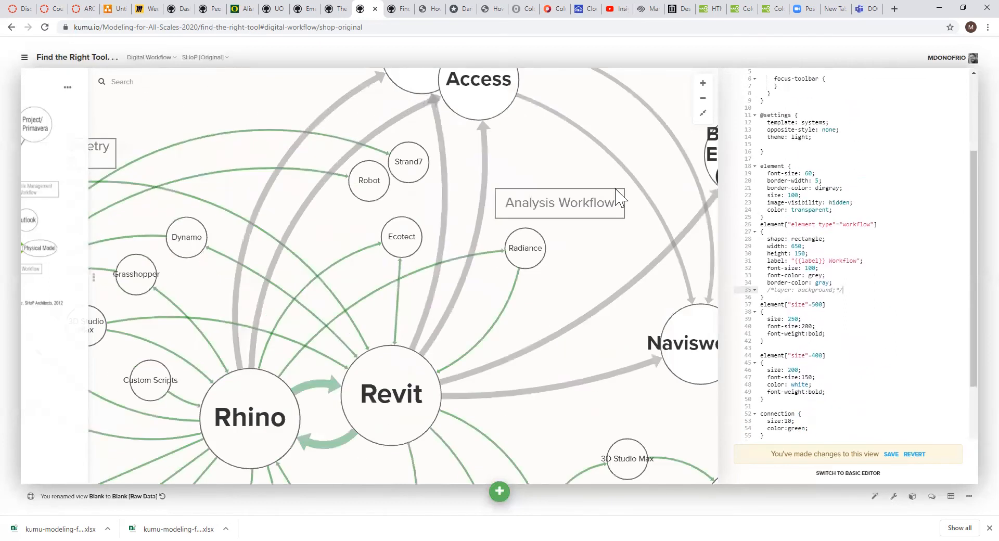
{"action": "left_click", "coordinate": [703, 113]}
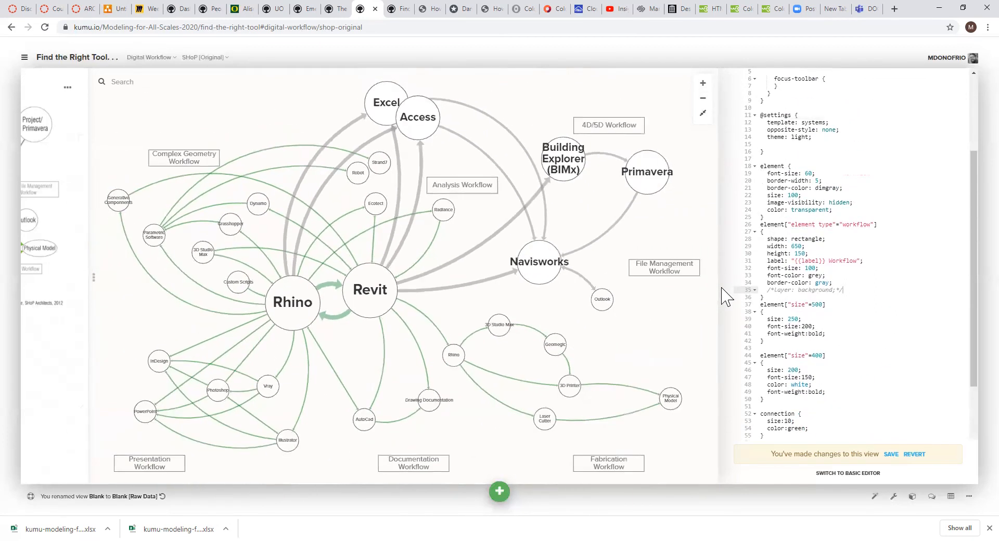
Show the reference diagram, and switch to the Blank [Raw Data] view, discarding the unsaved view changes.
{"action": "left_click", "coordinate": [702, 208]}
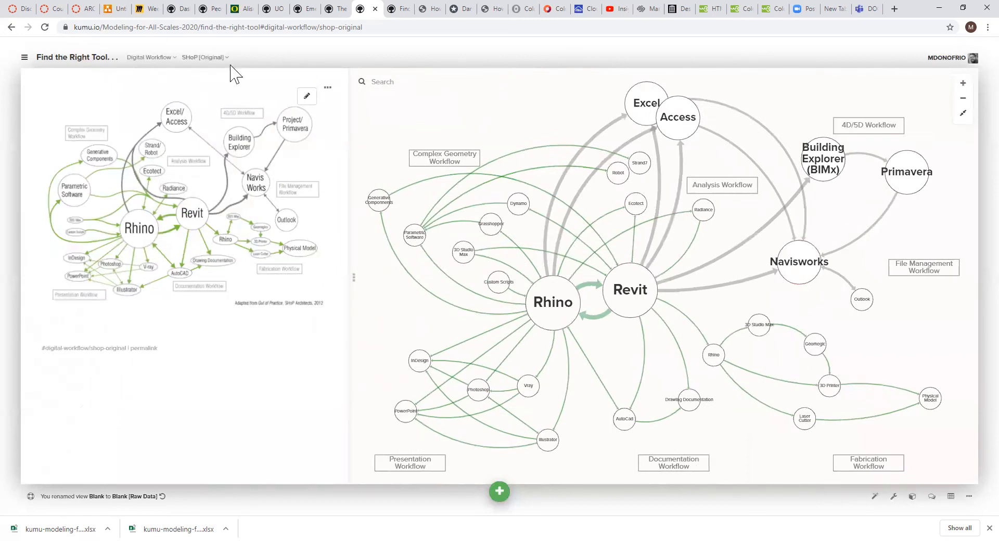
{"action": "left_click", "coordinate": [202, 58]}
{"action": "left_click", "coordinate": [206, 73]}
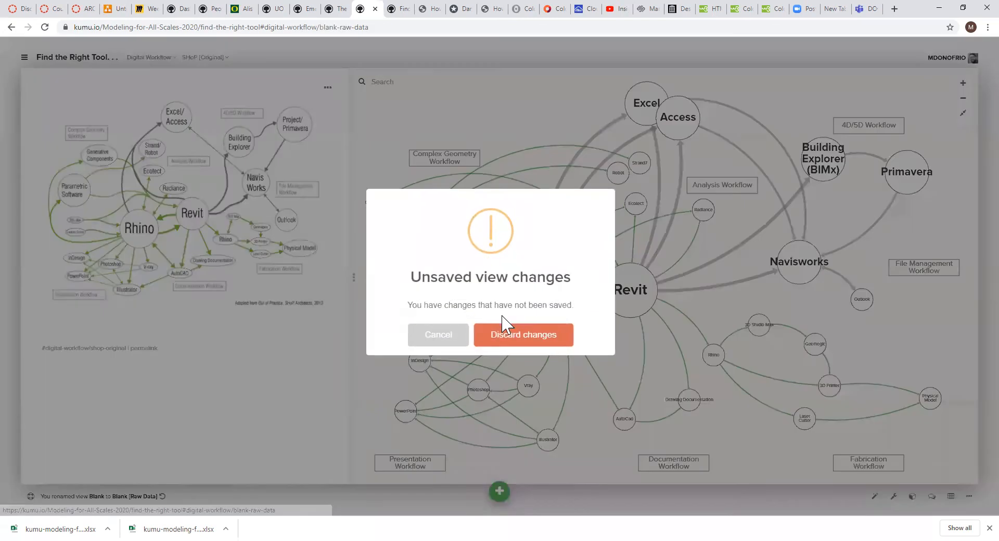
{"action": "left_click", "coordinate": [540, 344]}
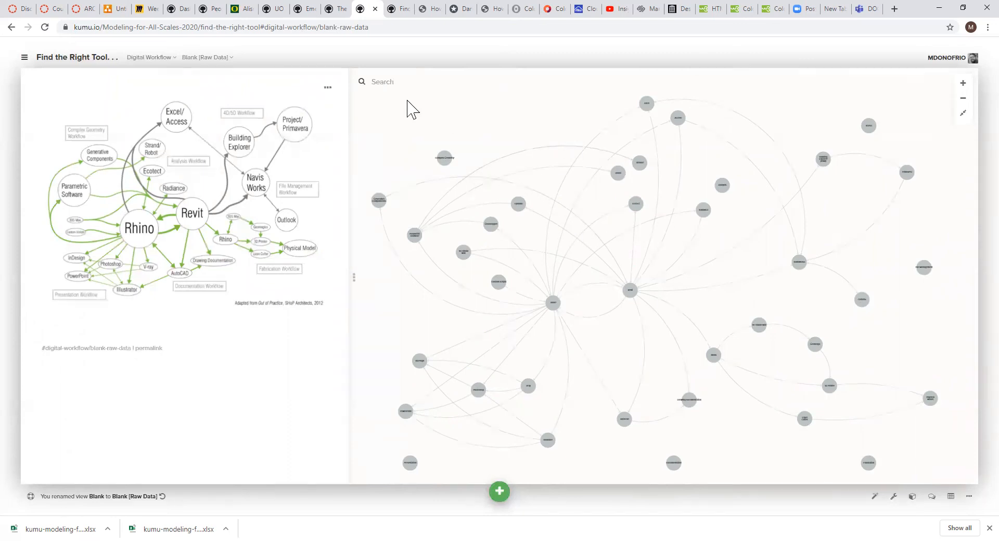
Switch back to the SHoP [Original] view and show the list of available views.
{"action": "left_click", "coordinate": [224, 58]}
{"action": "left_click", "coordinate": [223, 99]}
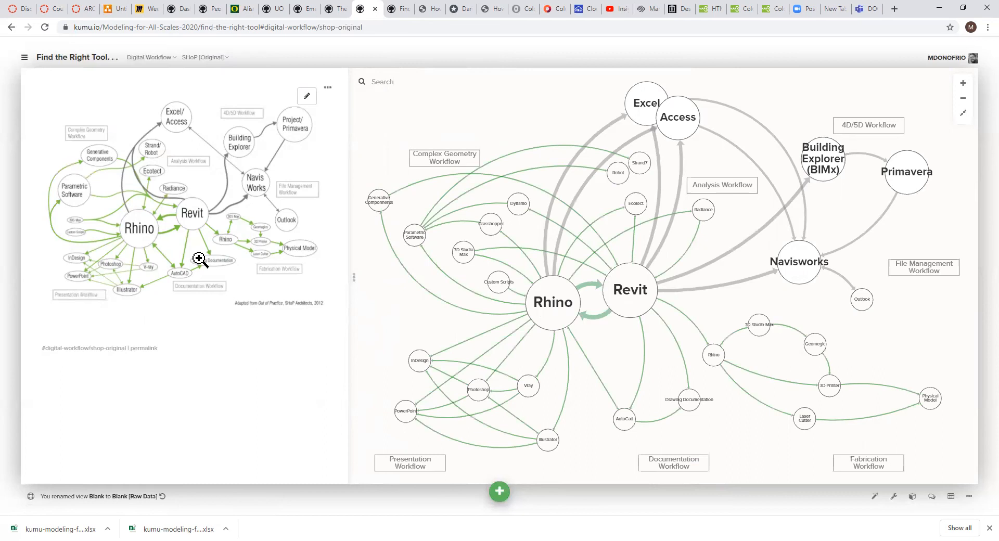
{"action": "left_click", "coordinate": [216, 60]}
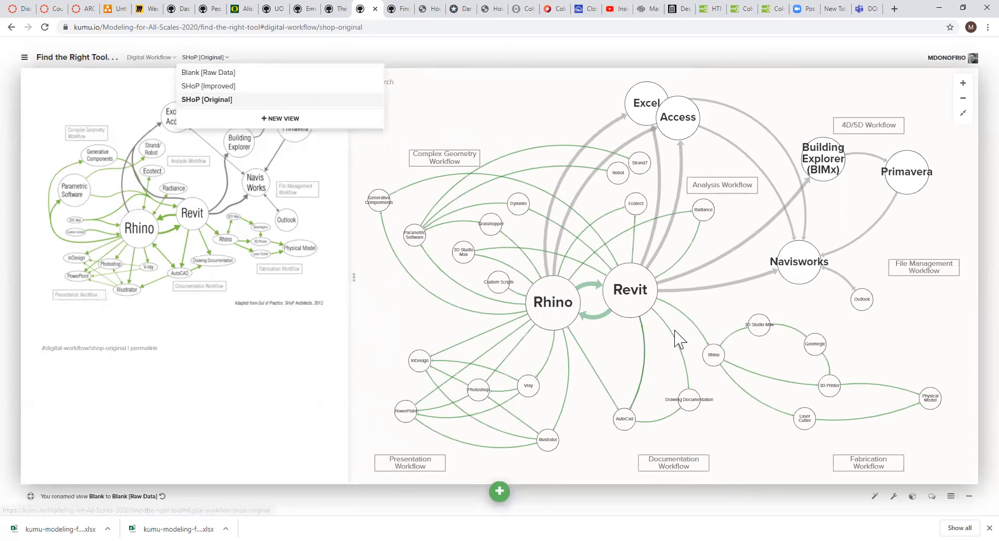
Switch to the SHoP [Improved] view and examine the Rhino profile and the connections around Rhino and Revit.
{"action": "left_click", "coordinate": [235, 88]}
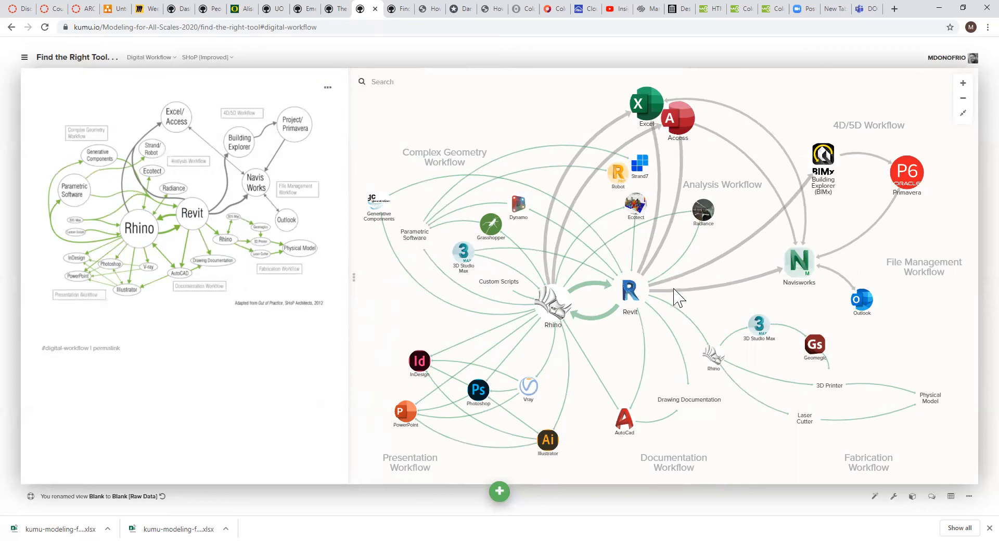
{"action": "mouse_move", "coordinate": [479, 400]}
{"action": "left_click", "coordinate": [552, 304]}
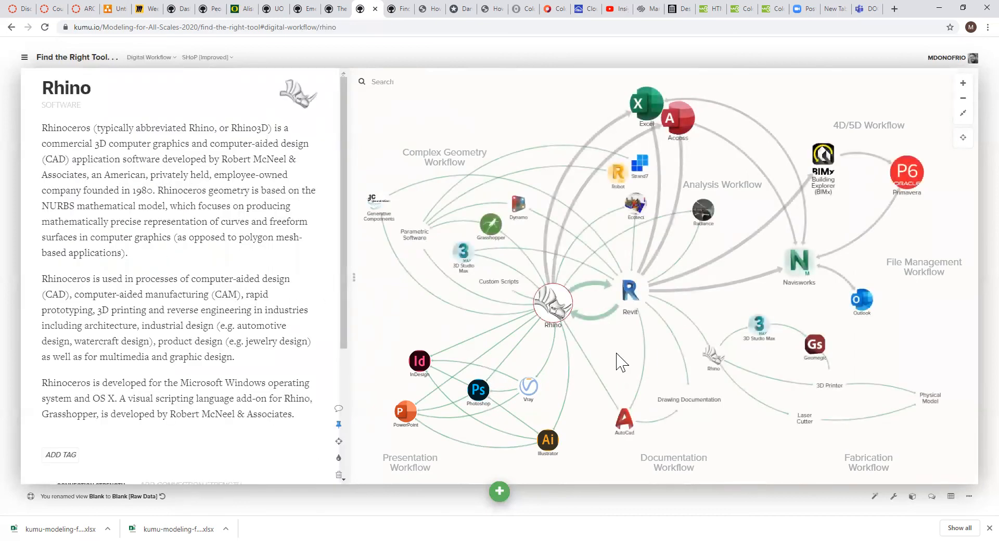
{"action": "left_click", "coordinate": [580, 332]}
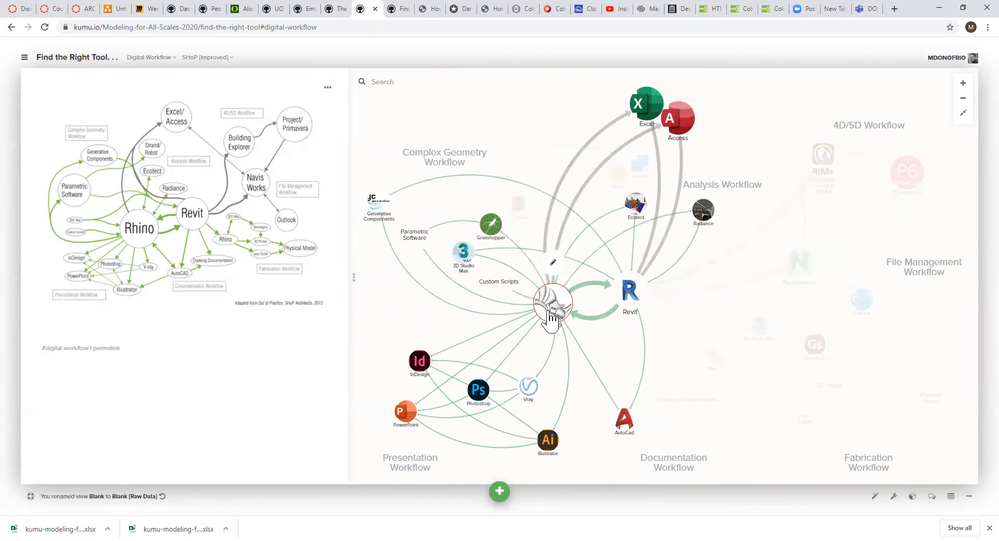
{"action": "left_click", "coordinate": [632, 296]}
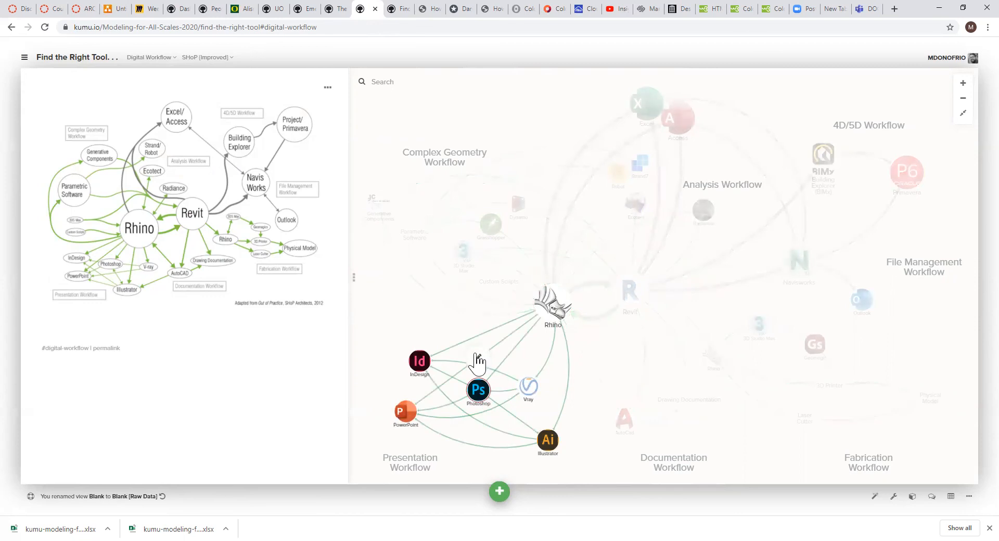
Examine the profiles of the presentation tools InDesign, Photoshop, PowerPoint and Illustrator.
{"action": "left_click", "coordinate": [420, 364]}
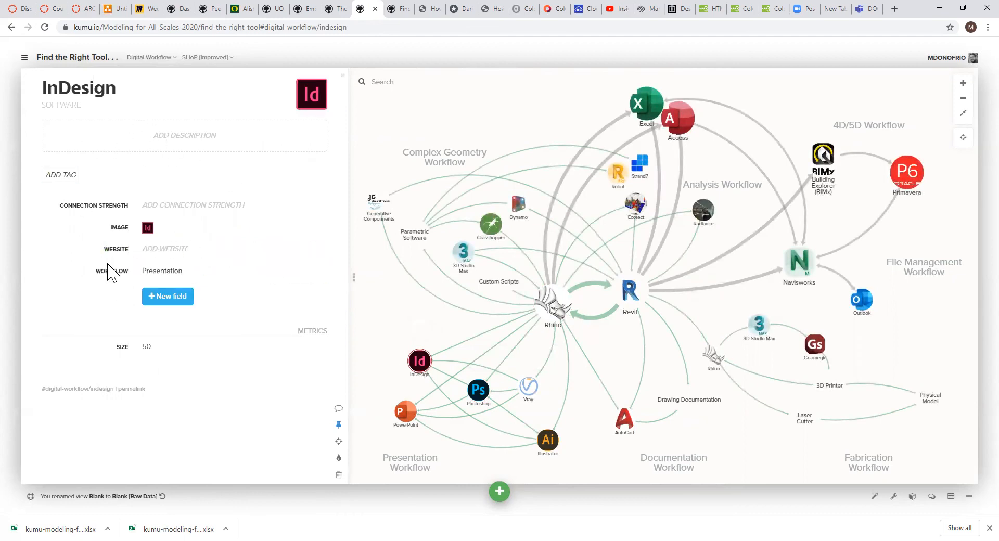
{"action": "mouse_move", "coordinate": [143, 228]}
{"action": "left_click", "coordinate": [478, 392]}
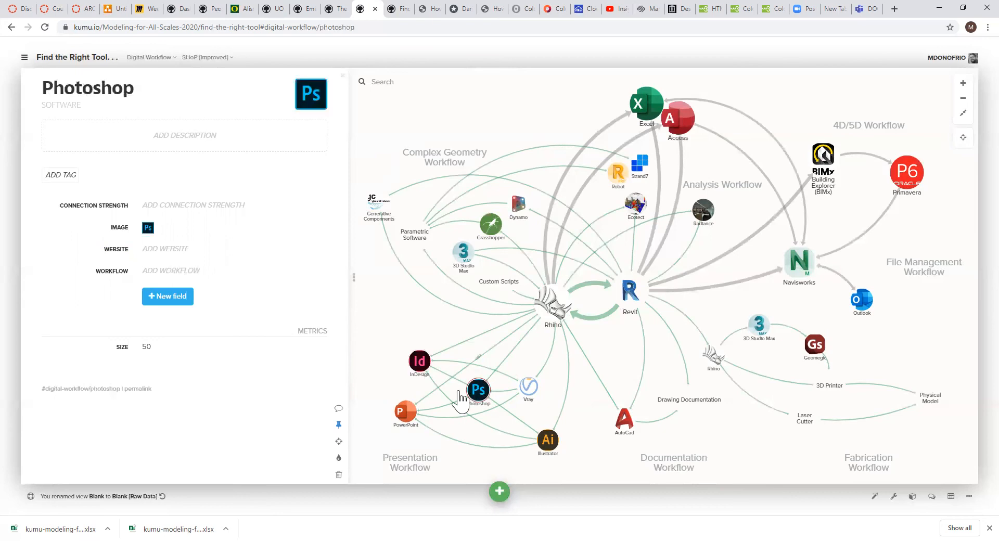
{"action": "left_click", "coordinate": [408, 414]}
{"action": "left_click", "coordinate": [547, 440]}
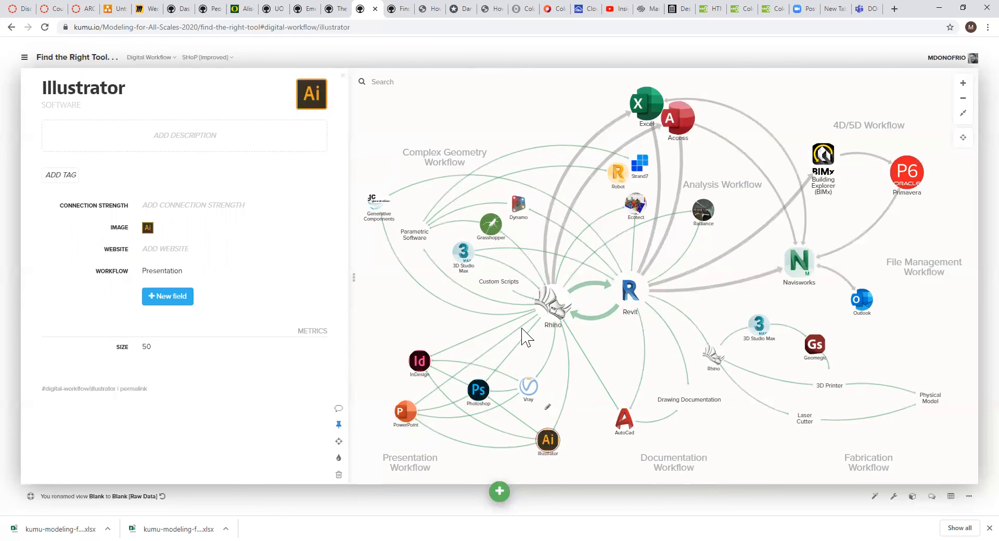
Examine the profiles of Rhino, Revit, AutoCad, Excel and Access, and enlarge the screenshot image in the Excel profile.
{"action": "left_click", "coordinate": [551, 304]}
{"action": "left_click", "coordinate": [627, 292]}
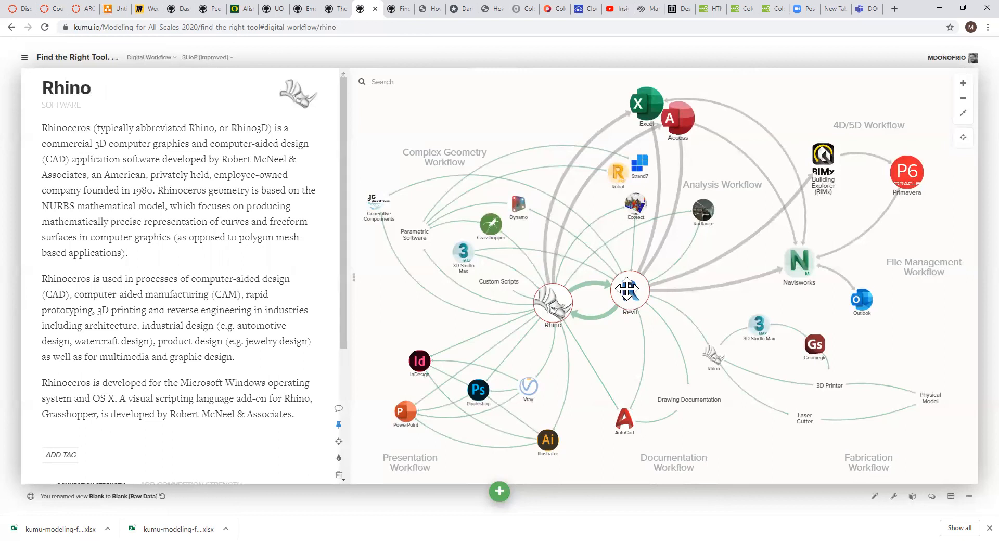
{"action": "left_click", "coordinate": [628, 421]}
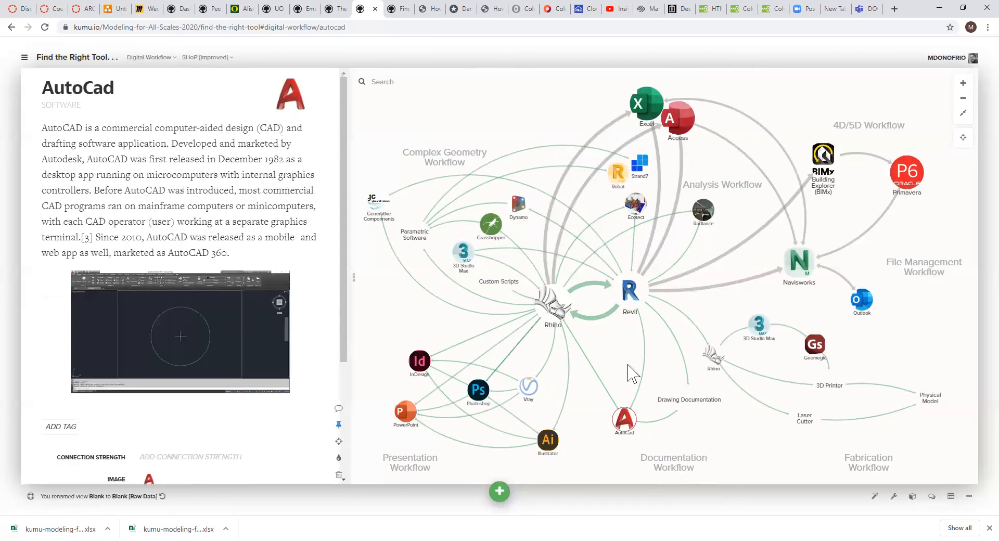
{"action": "left_click", "coordinate": [645, 104]}
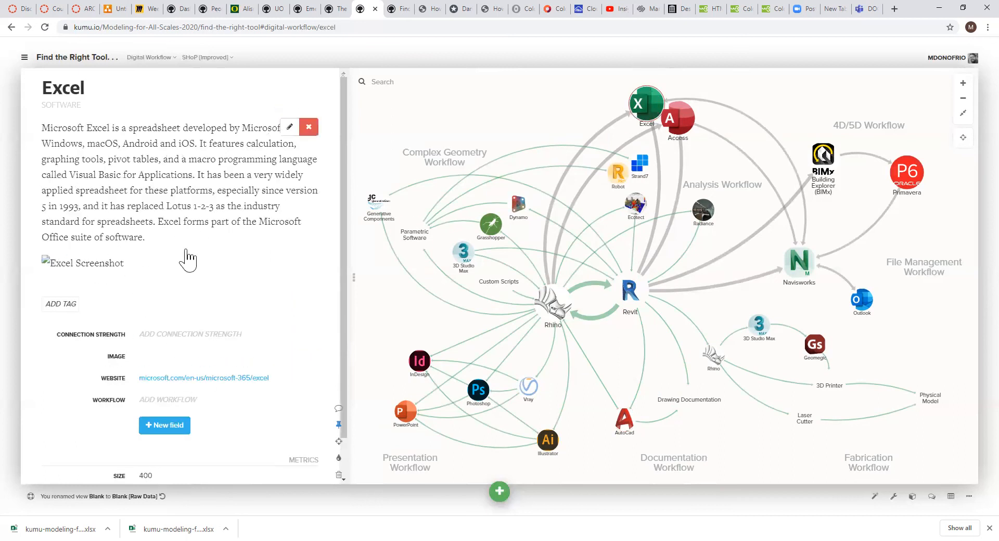
{"action": "left_click", "coordinate": [47, 262]}
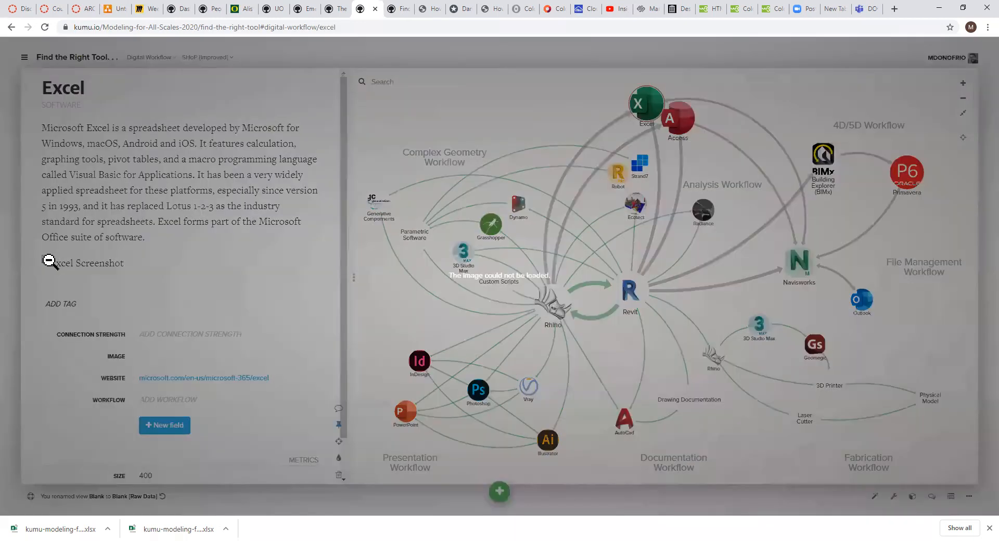
{"action": "left_click", "coordinate": [494, 271]}
{"action": "left_click", "coordinate": [677, 118]}
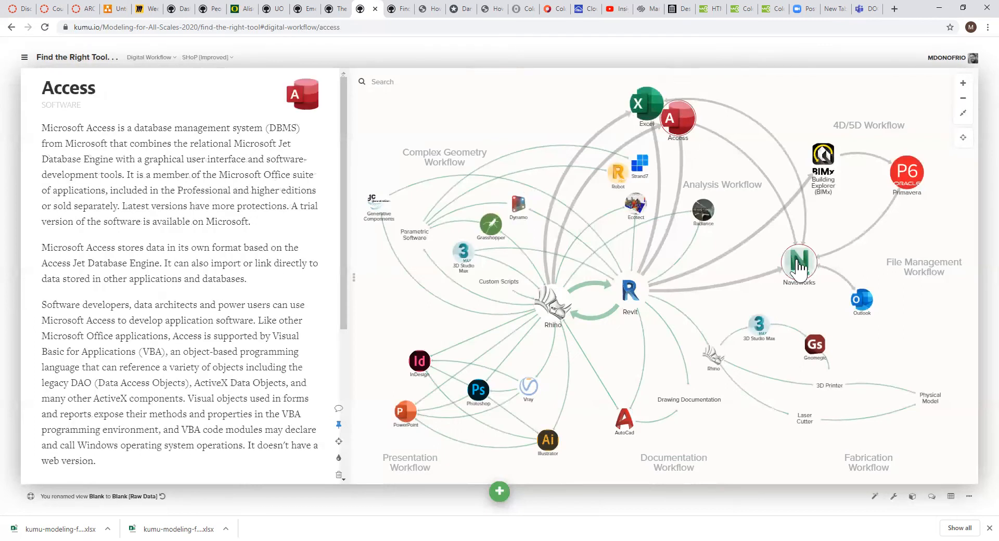
Review the lower fields of the Rhino profile, and show the Grasshopper profile.
{"action": "left_click", "coordinate": [550, 315]}
{"action": "scroll", "coordinate": [172, 300], "scroll_direction": "down", "scroll_amount": 5}
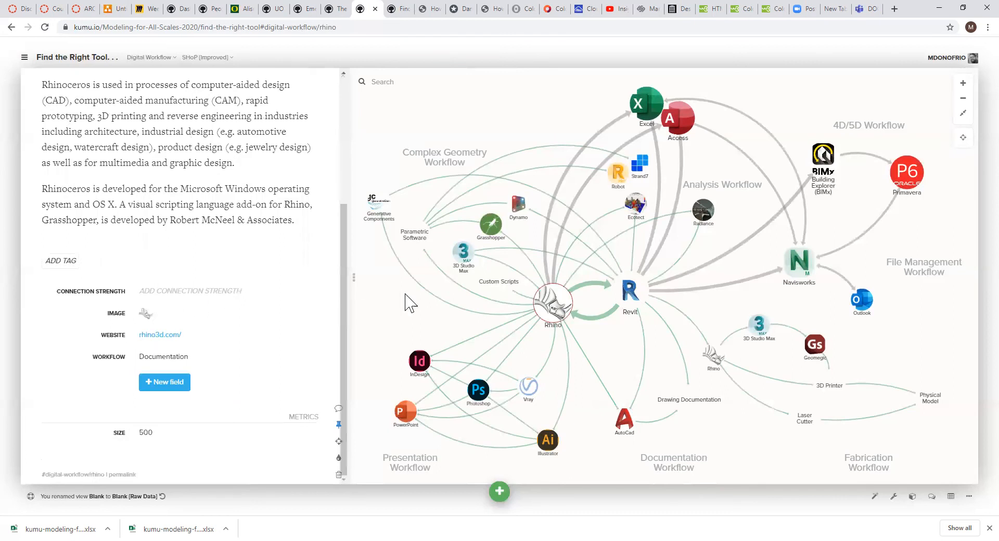
{"action": "left_click", "coordinate": [481, 226]}
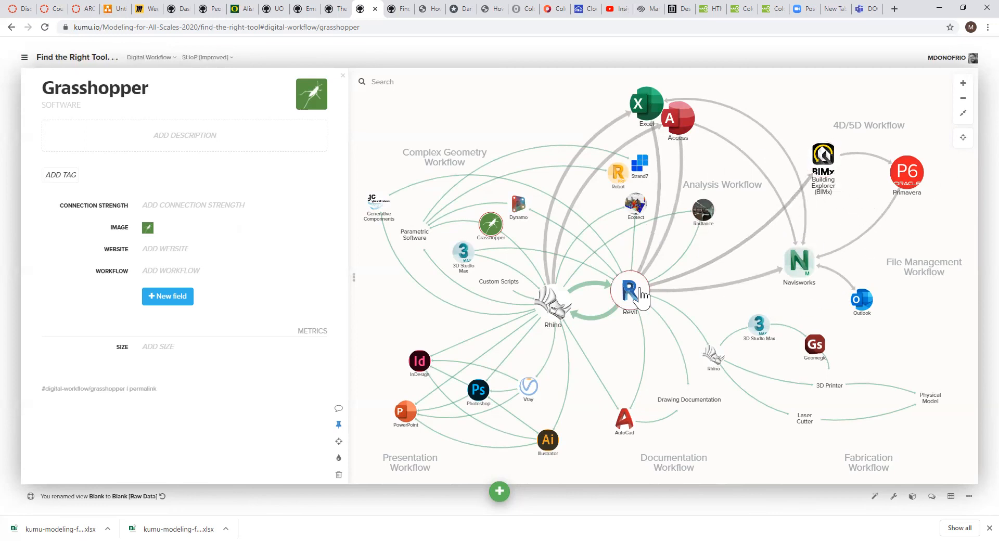
{"action": "mouse_move", "coordinate": [640, 293]}
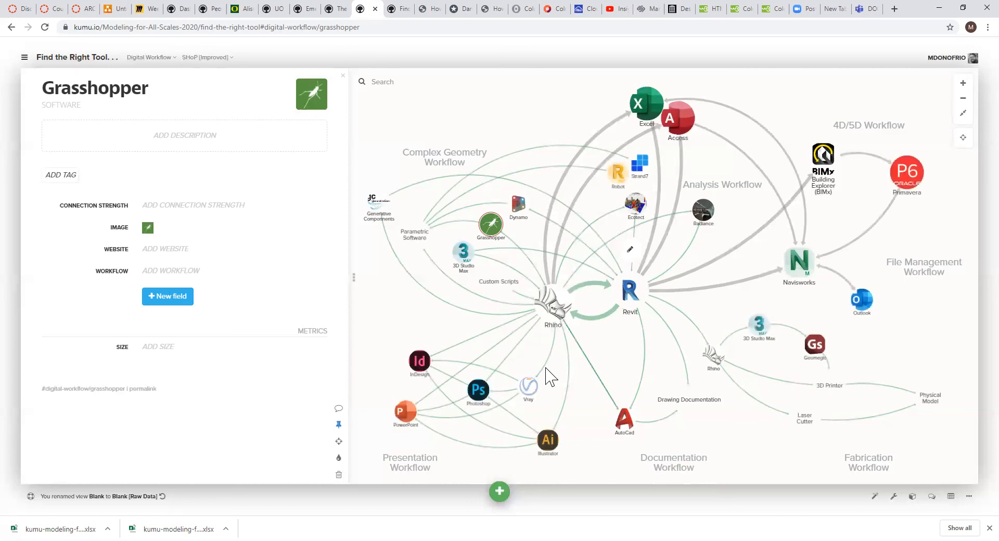
Open the map's share/embed settings, select the October 4 embed's iframe code, and copy the address of its share link.
{"action": "left_click", "coordinate": [968, 496]}
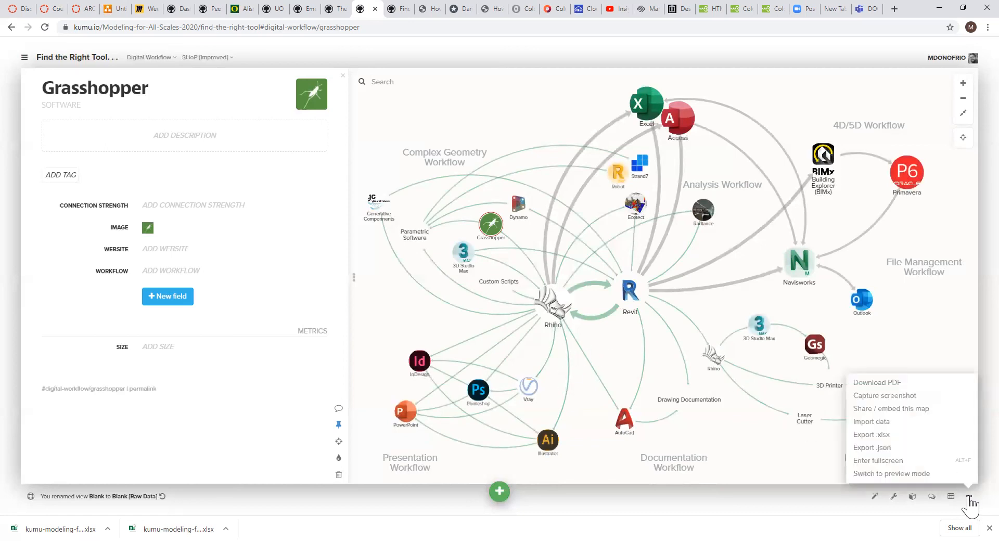
{"action": "left_click", "coordinate": [867, 408]}
{"action": "scroll", "coordinate": [513, 334], "scroll_direction": "down", "scroll_amount": 3}
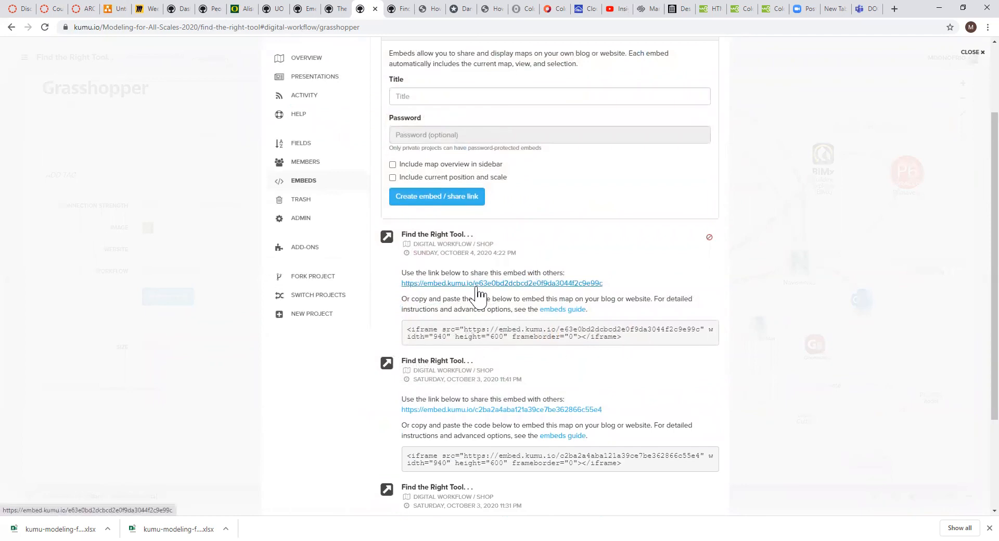
{"action": "right_click", "coordinate": [557, 293]}
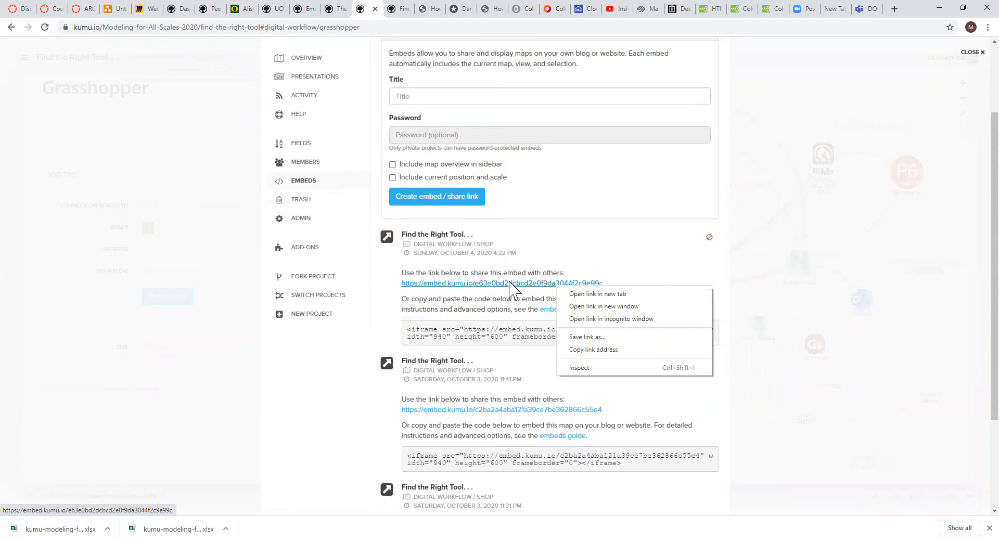
{"action": "left_click", "coordinate": [489, 338]}
{"action": "left_click_drag", "start_coordinate": [625, 337], "coordinate": [397, 339]}
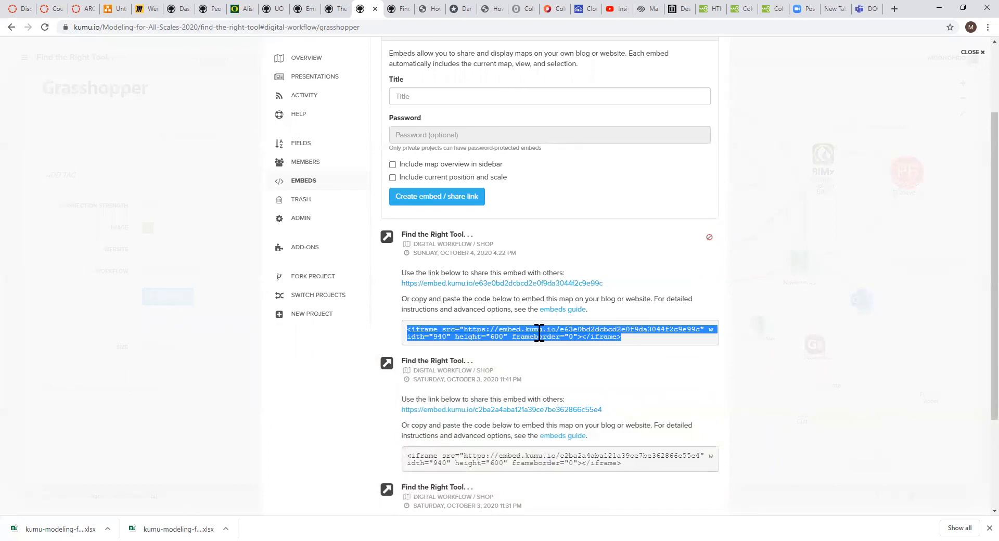
{"action": "right_click", "coordinate": [551, 284]}
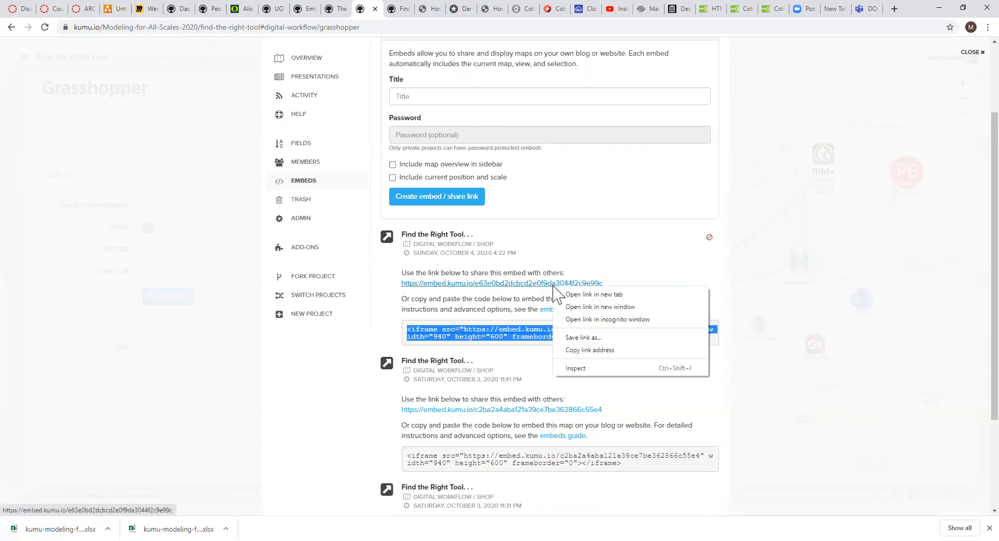
{"action": "left_click", "coordinate": [590, 350]}
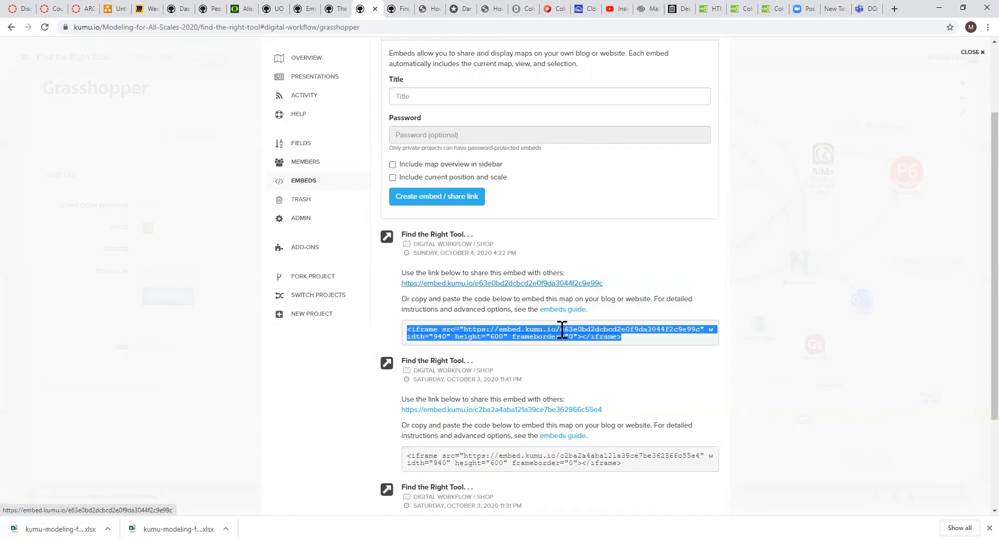
Switch to the Modeling for All Scales course in Canvas, start a new page, and paste the Kumu share link into its body.
{"action": "left_click", "coordinate": [24, 9]}
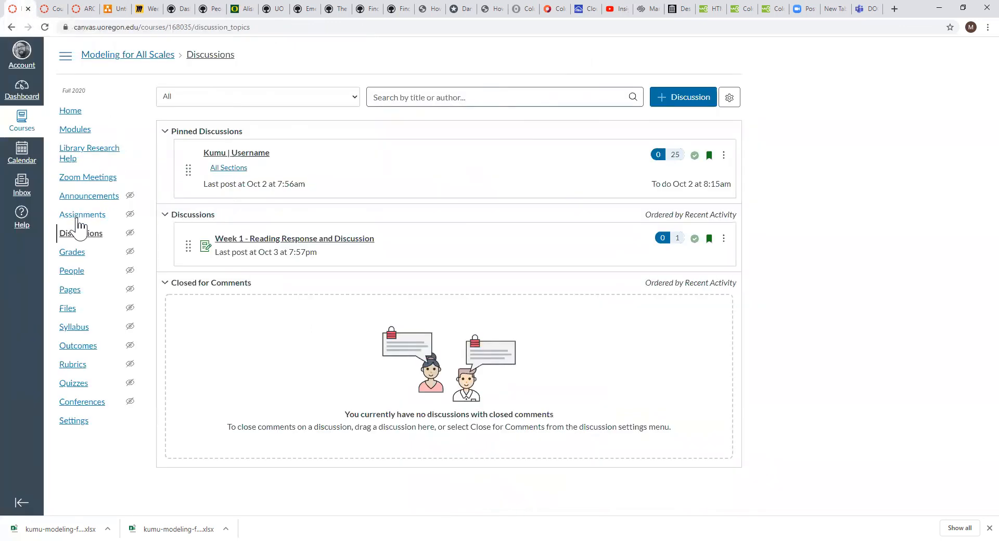
{"action": "left_click", "coordinate": [70, 289]}
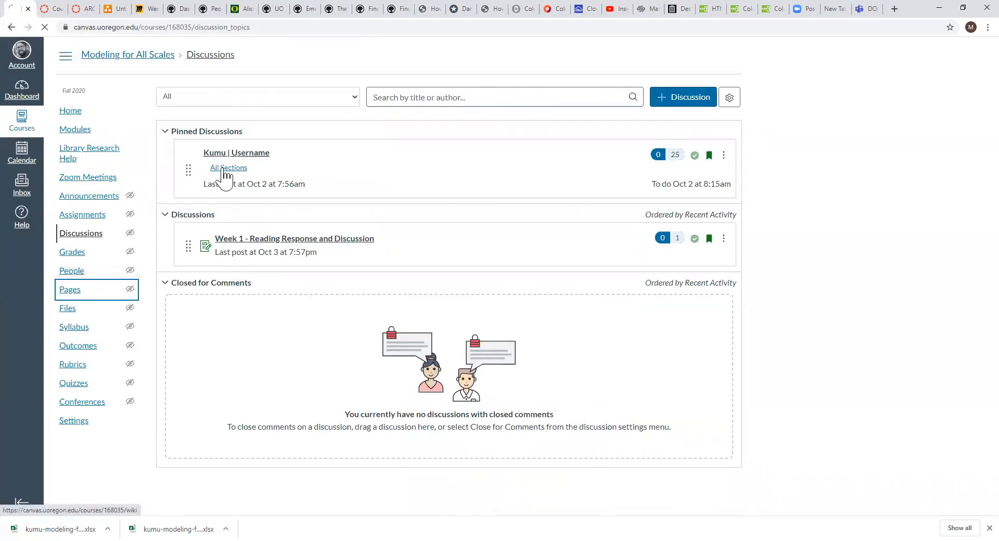
{"action": "left_click", "coordinate": [723, 100]}
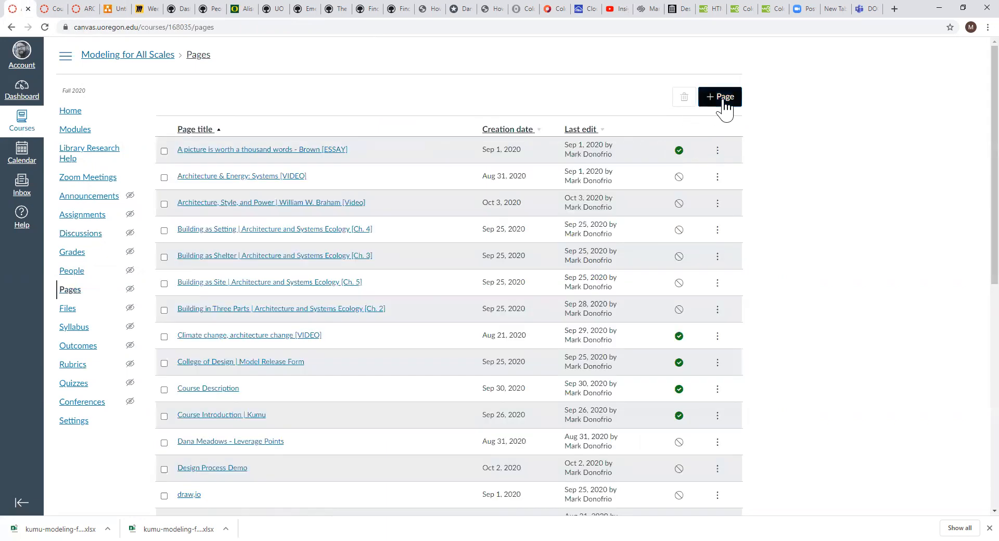
{"action": "left_click", "coordinate": [318, 206]}
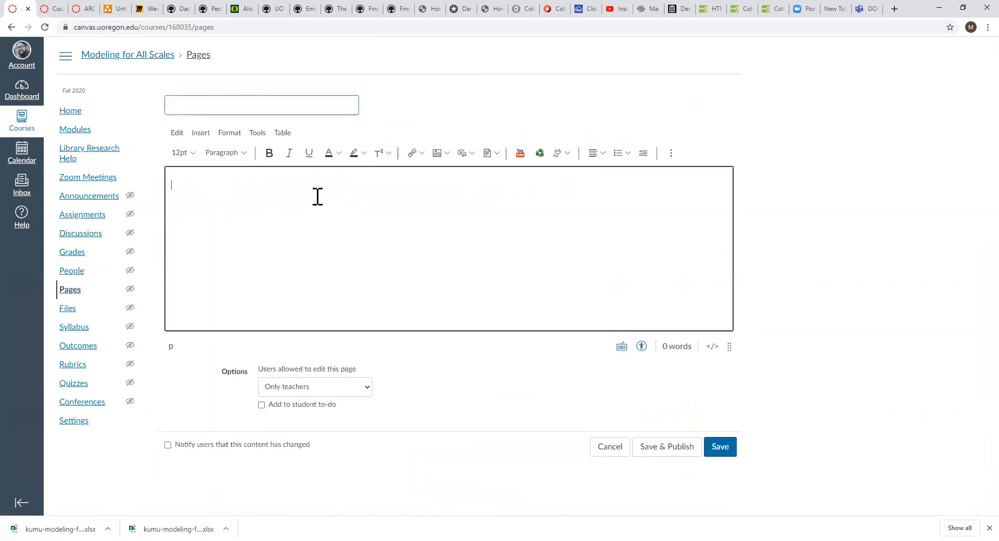
{"action": "right_click", "coordinate": [318, 194]}
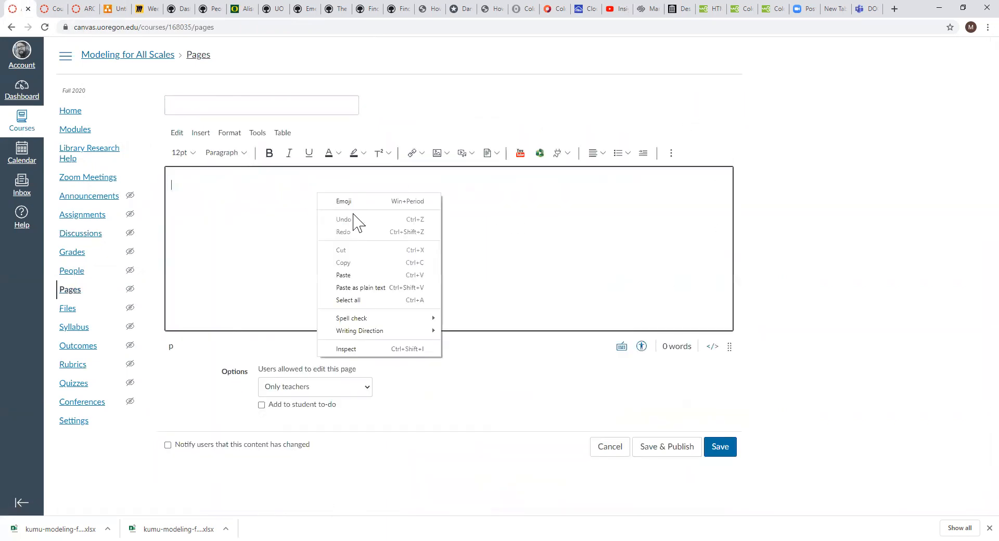
{"action": "left_click", "coordinate": [364, 275]}
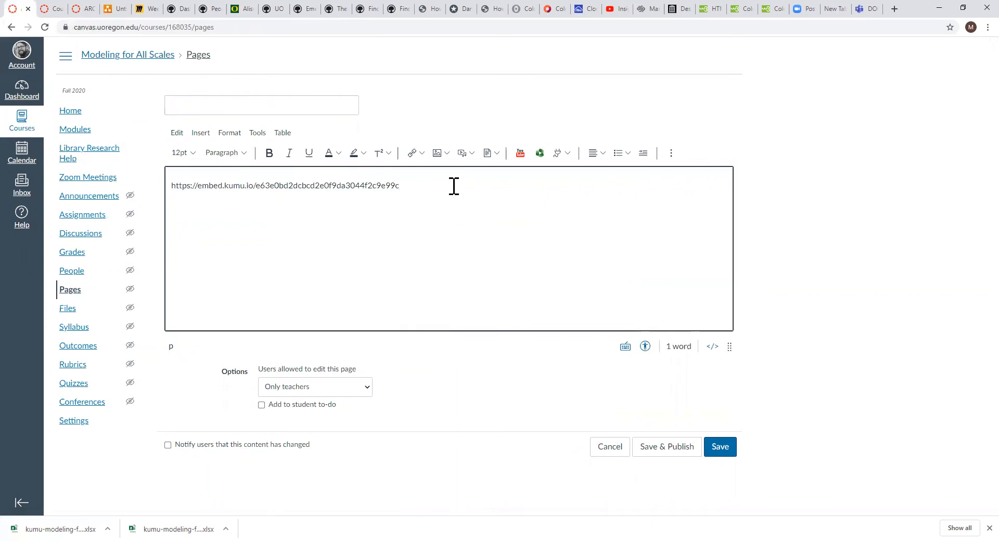
{"action": "key", "text": "Return"}
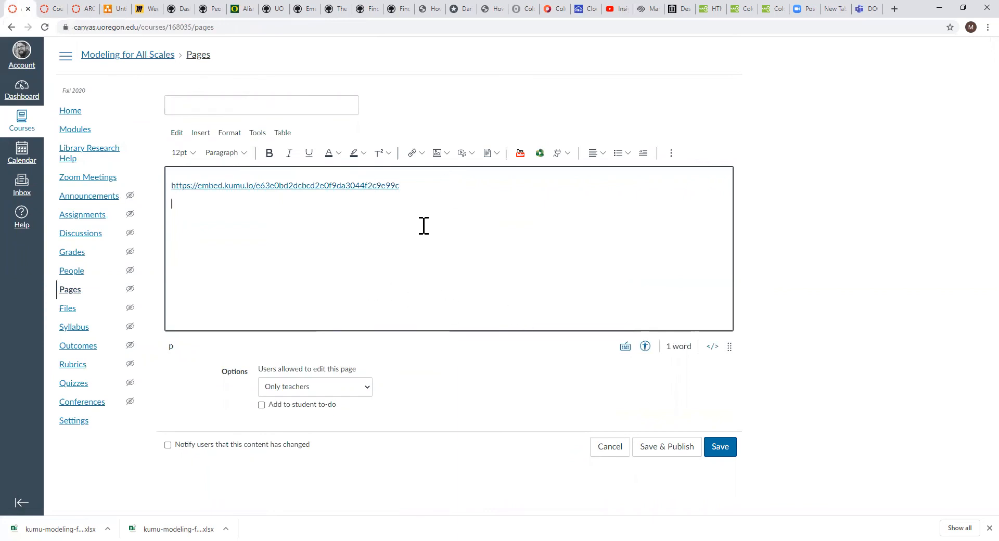
Title the new page "Test" and save it.
{"action": "left_click", "coordinate": [722, 449]}
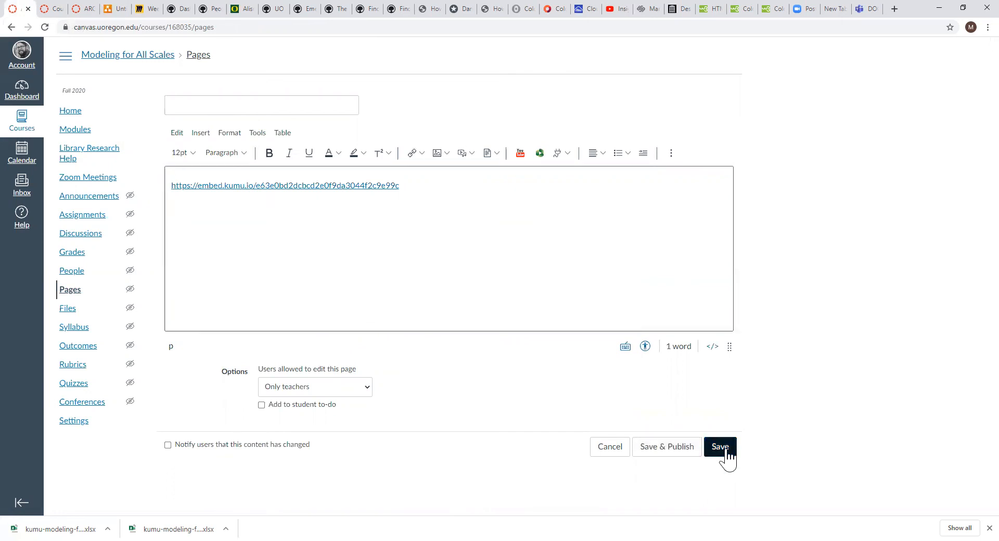
{"action": "left_click", "coordinate": [225, 111]}
{"action": "type", "text": "Te"}
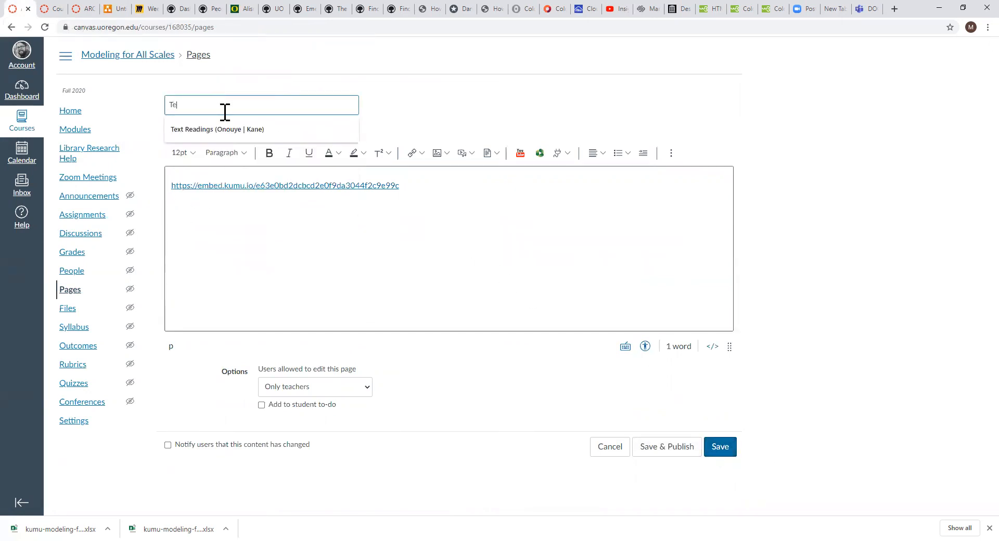
{"action": "type", "text": "st"}
{"action": "left_click", "coordinate": [268, 243]}
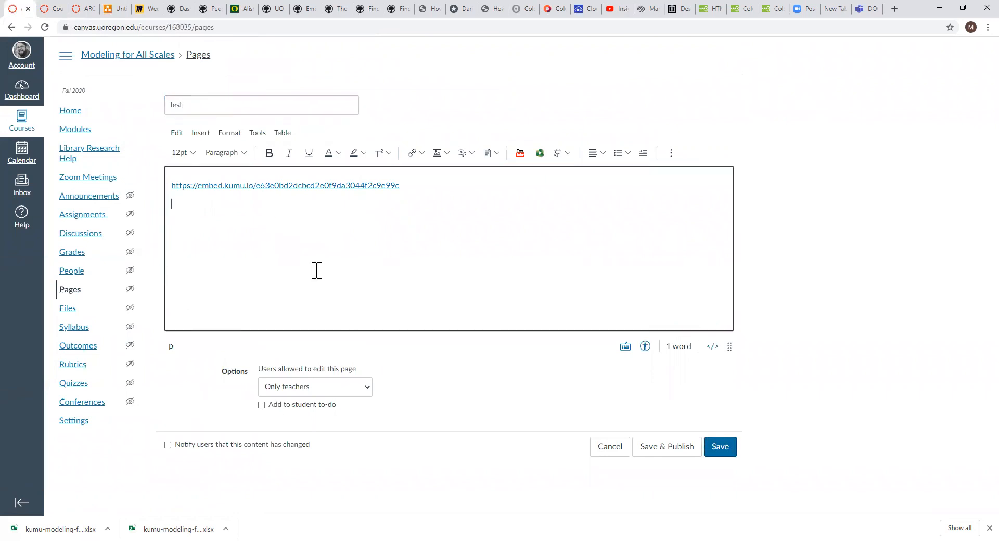
{"action": "left_click", "coordinate": [731, 448]}
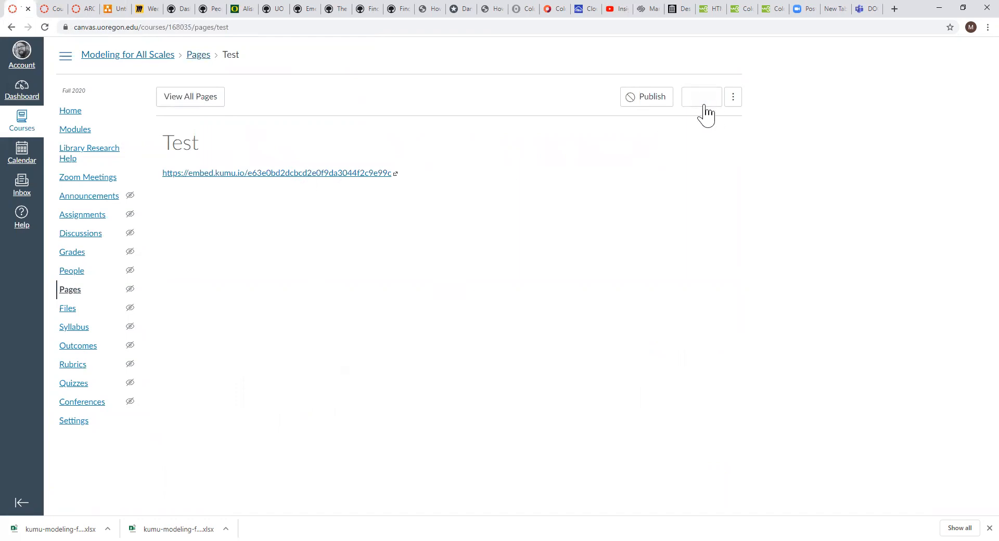
Reopen the Test page for editing and delete the Kumu link from its body.
{"action": "left_click", "coordinate": [704, 100]}
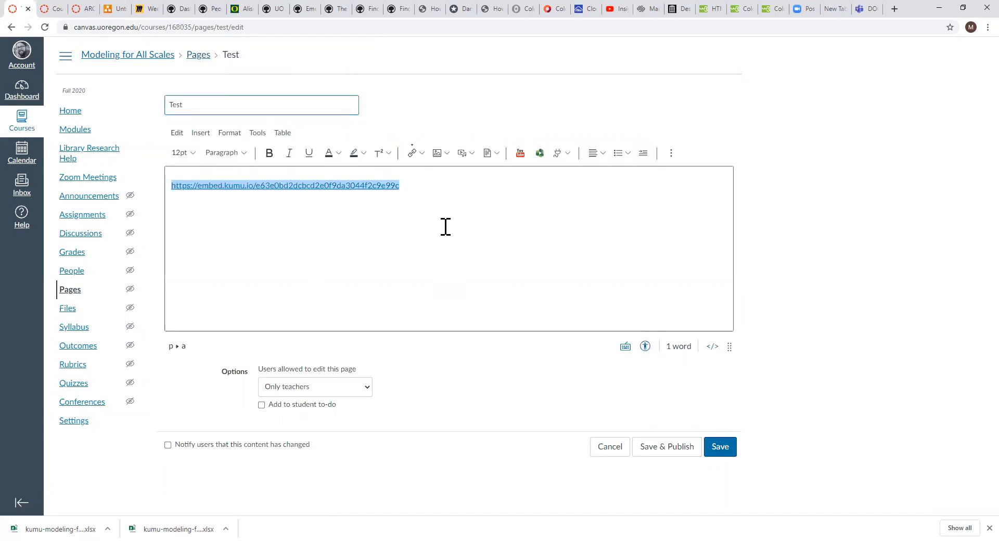
{"action": "left_click", "coordinate": [428, 192]}
{"action": "left_click_drag", "start_coordinate": [428, 192], "coordinate": [149, 162]}
{"action": "key", "text": "BackSpace"}
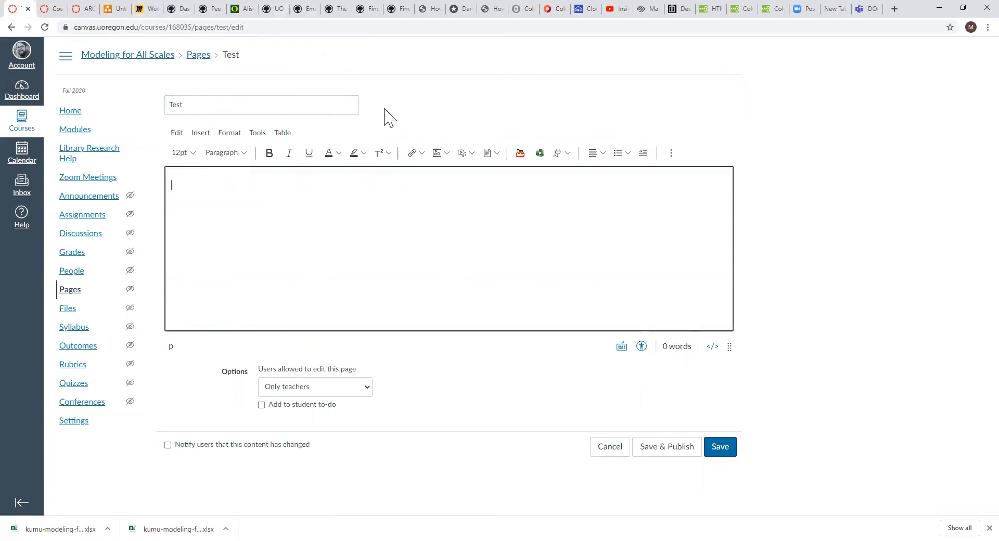
Copy the October 4 embed's iframe code from Kumu and paste it into the HTML source of the Canvas Test page.
{"action": "left_click", "coordinate": [368, 10]}
{"action": "right_click", "coordinate": [537, 336]}
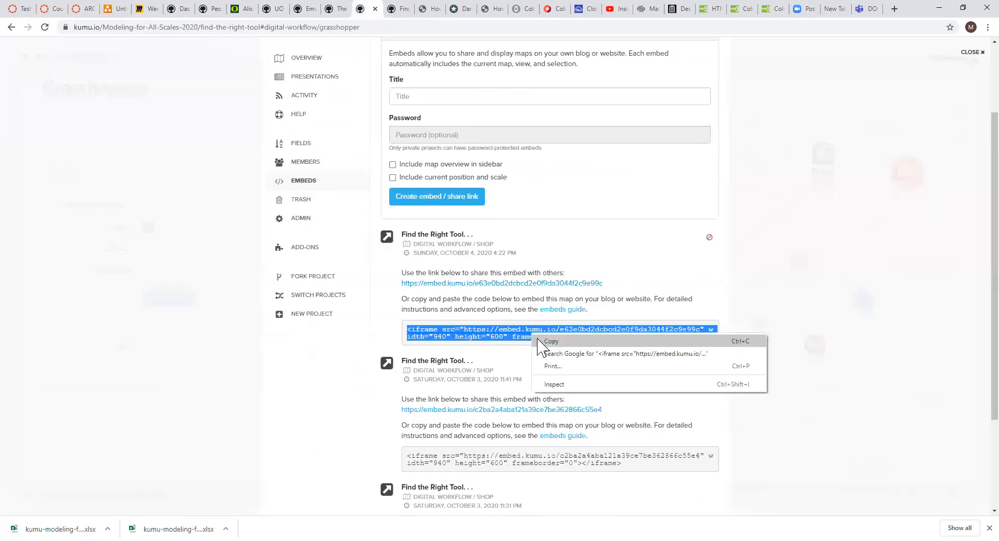
{"action": "left_click", "coordinate": [551, 341]}
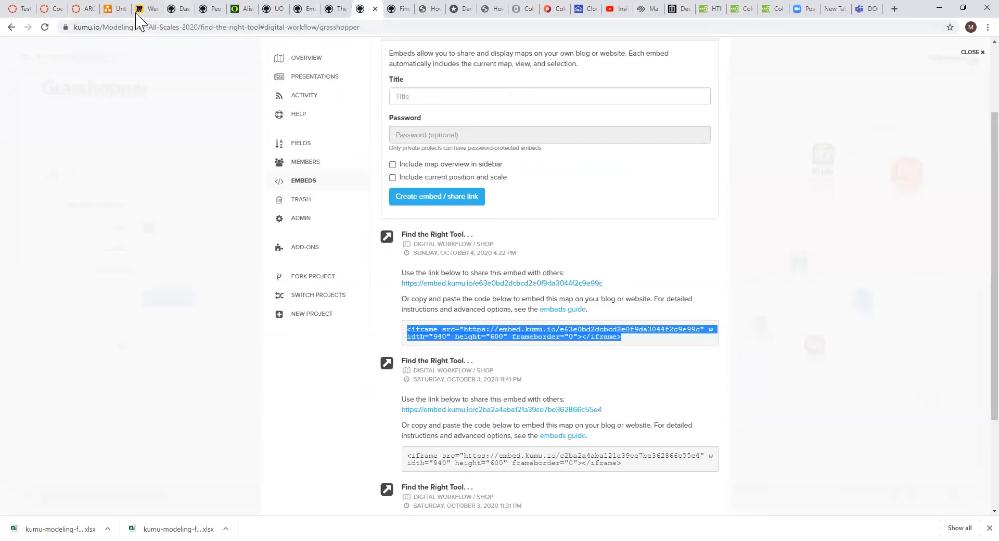
{"action": "left_click", "coordinate": [15, 8]}
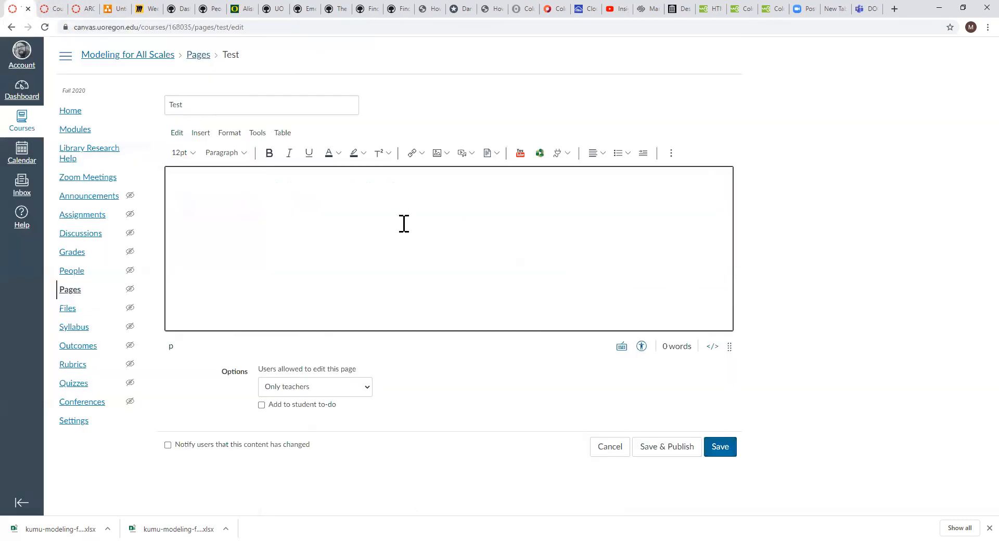
{"action": "left_click", "coordinate": [712, 347]}
{"action": "right_click", "coordinate": [322, 164]}
{"action": "left_click", "coordinate": [381, 244]}
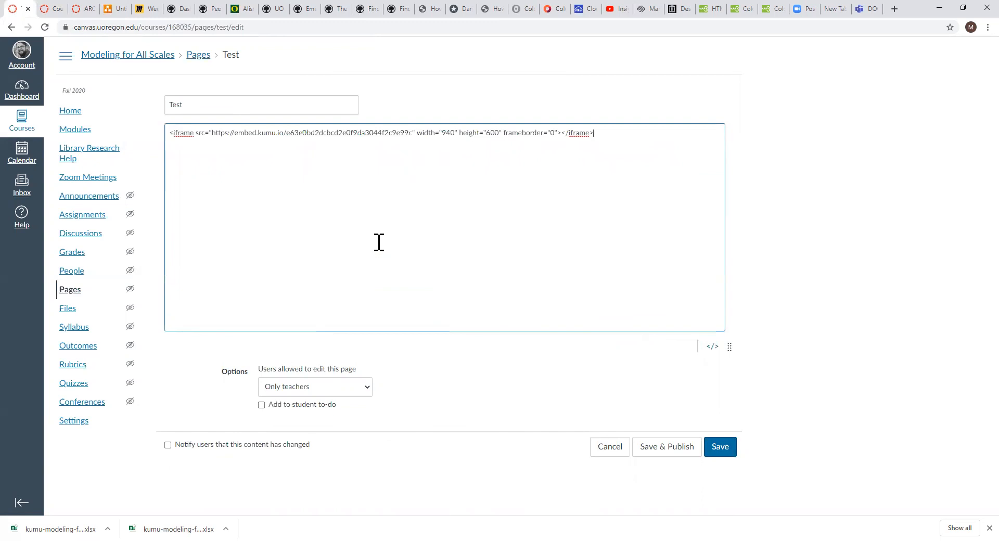
Switch the Test page back to the visual editor, look over the embedded map, and save the page.
{"action": "left_click", "coordinate": [712, 347]}
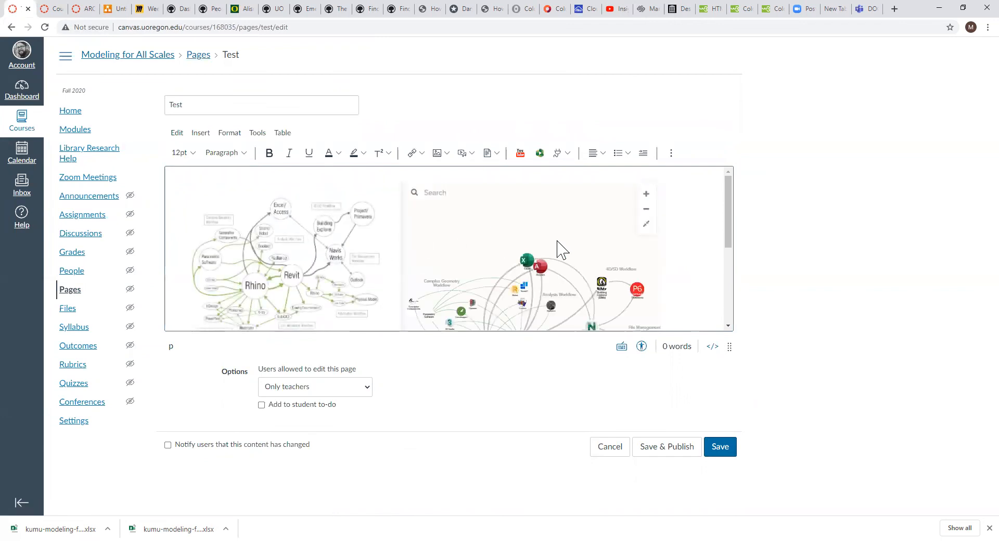
{"action": "left_click_drag", "start_coordinate": [727, 245], "coordinate": [717, 277]}
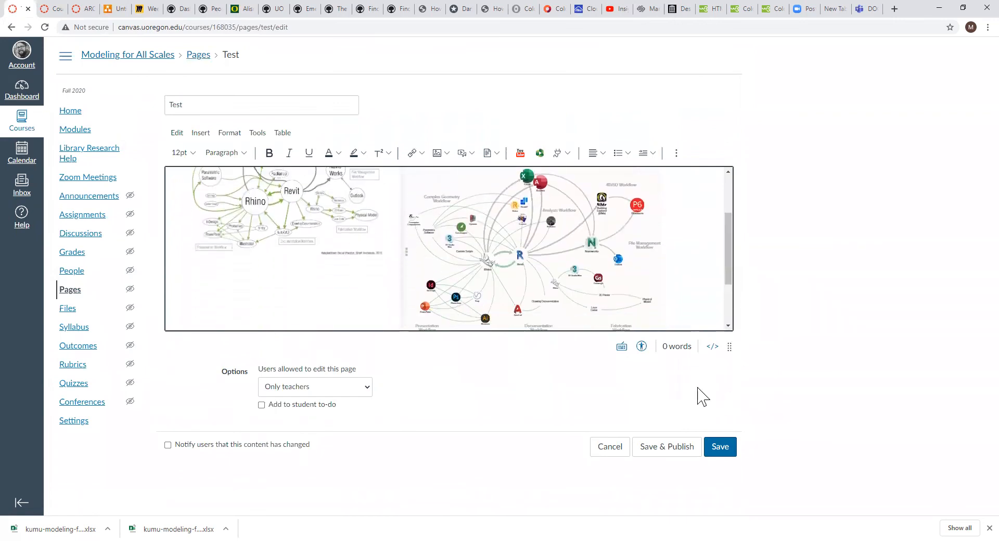
{"action": "left_click", "coordinate": [719, 446]}
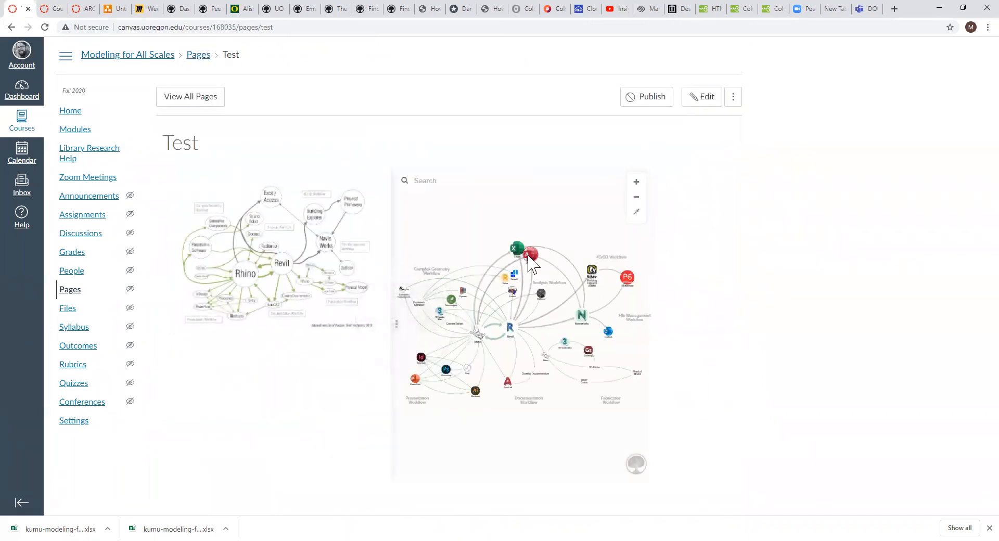
View the Access, Excel and Revit element profiles in the map embedded on the Test page.
{"action": "left_click", "coordinate": [530, 255]}
{"action": "left_click", "coordinate": [517, 250]}
{"action": "left_click", "coordinate": [511, 329]}
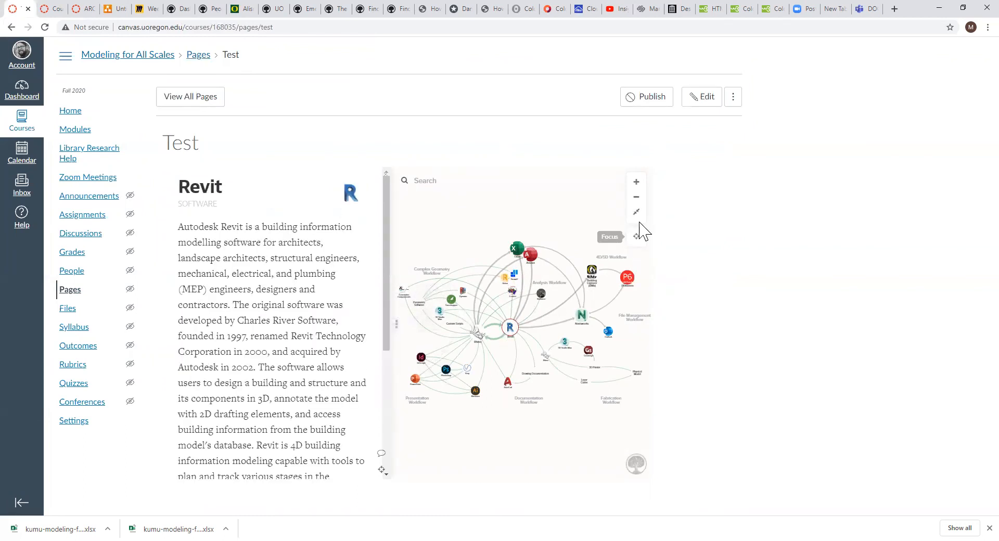
Focus the embedded map on Revit, expand the focus one level, collapse the profile sidebar, and fit the map to its frame.
{"action": "left_click", "coordinate": [635, 197]}
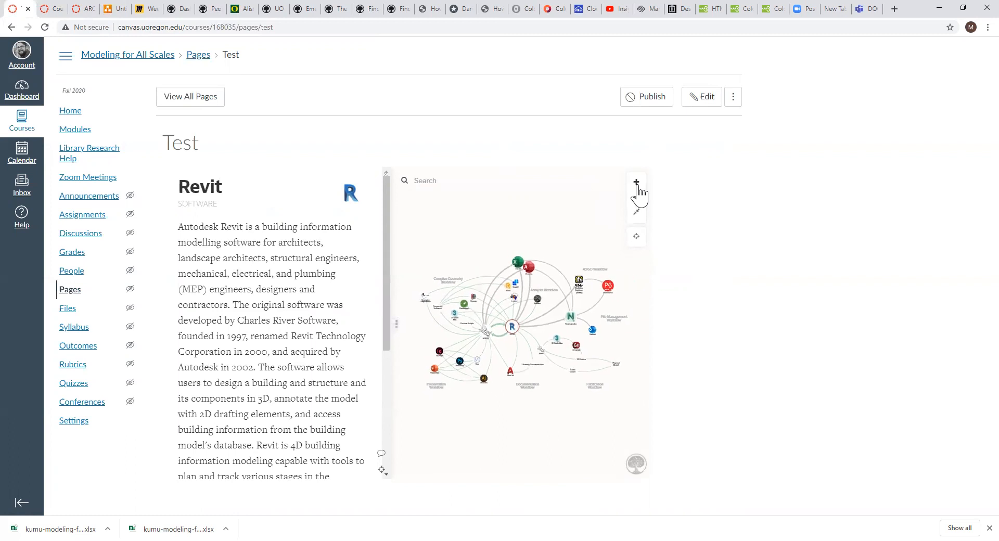
{"action": "left_click", "coordinate": [635, 182]}
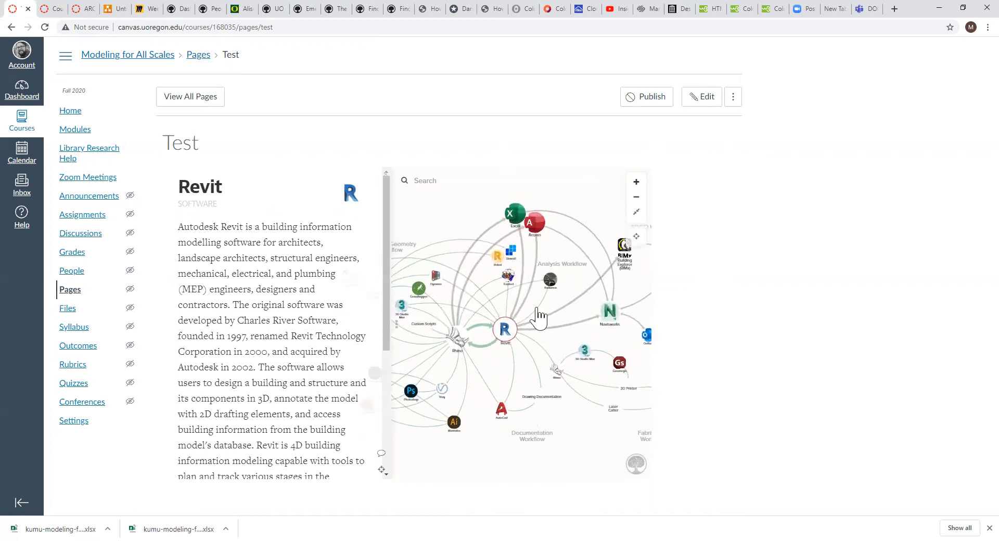
{"action": "left_click", "coordinate": [634, 237]}
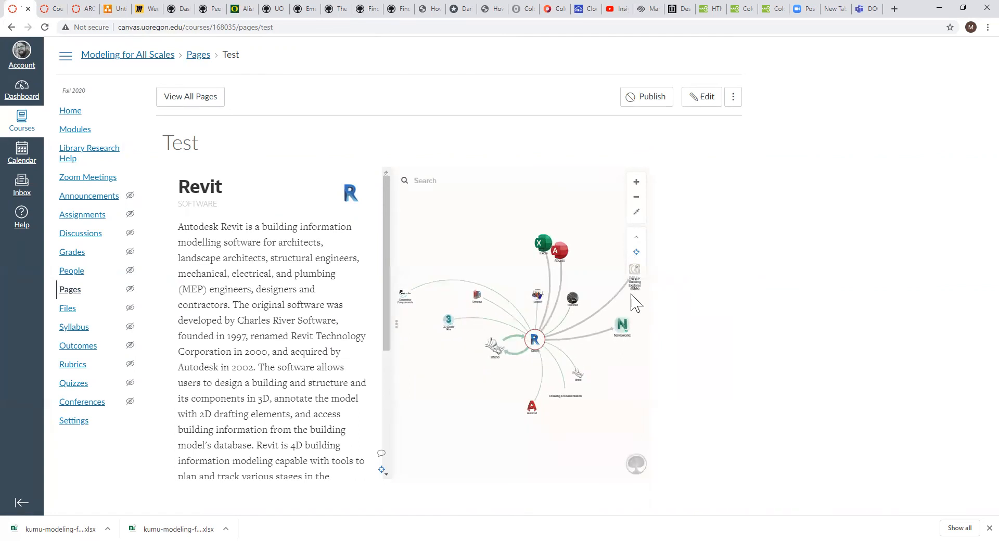
{"action": "left_click", "coordinate": [636, 238]}
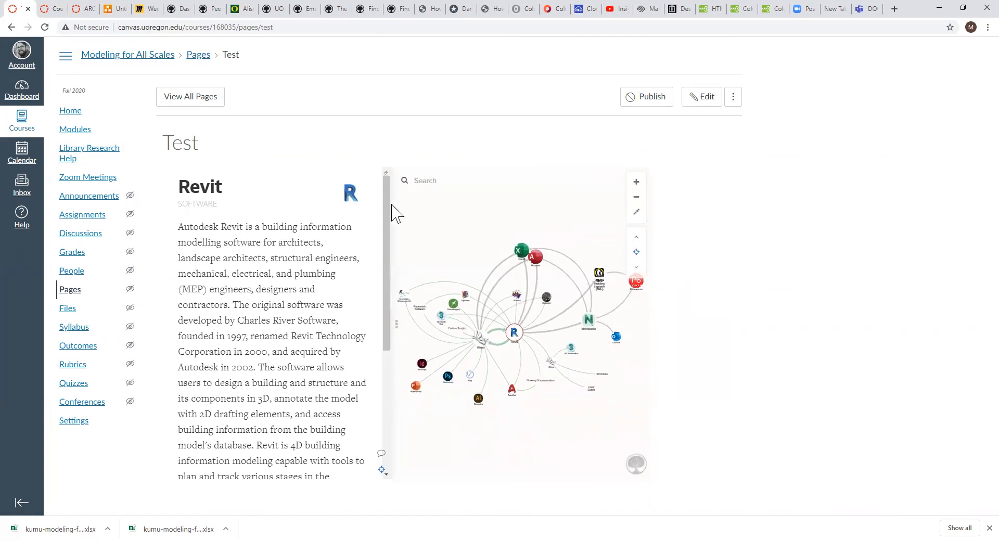
{"action": "left_click", "coordinate": [396, 325]}
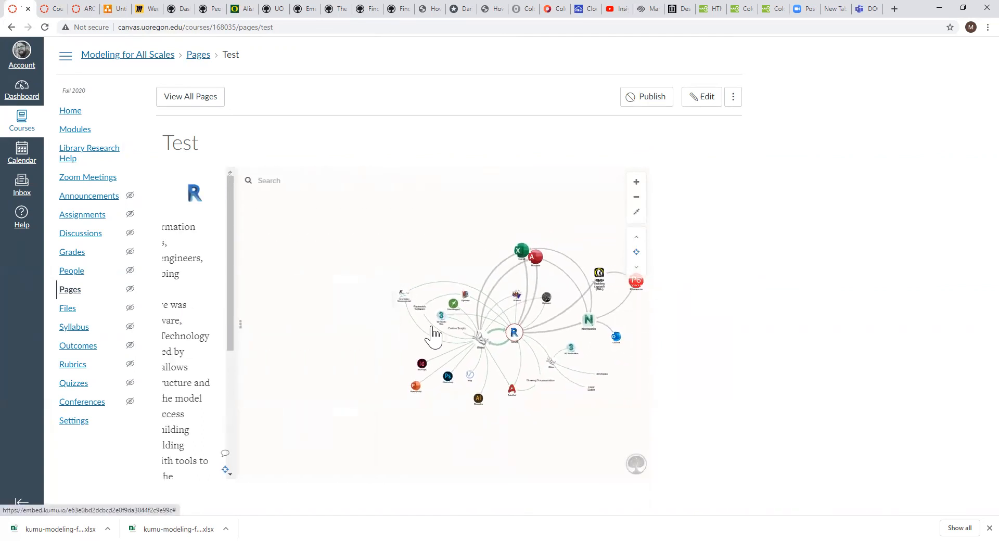
{"action": "left_click", "coordinate": [635, 213]}
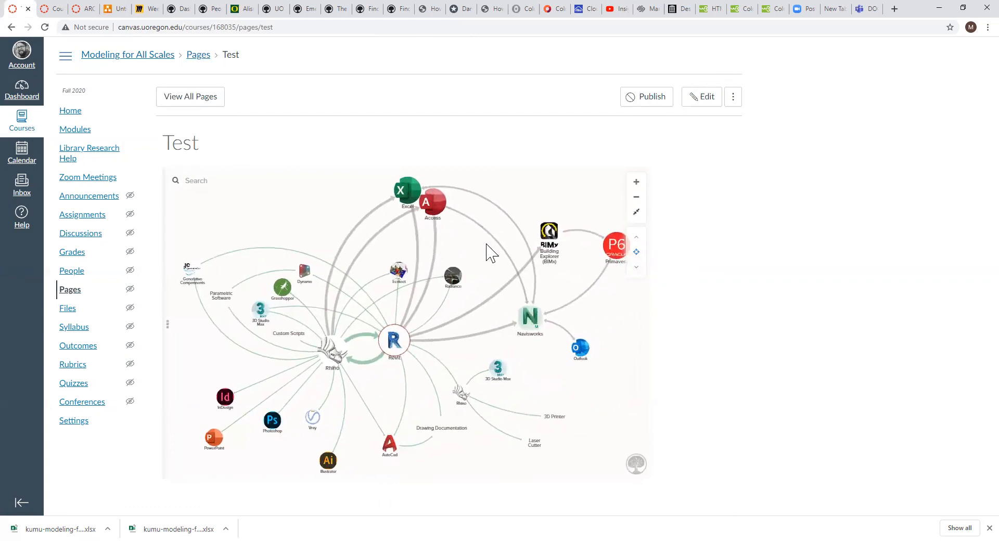
{"action": "left_click", "coordinate": [481, 284]}
Edit the Test page's HTML source to append "?scroll=1" to the iframe's Kumu address, and save the page.
{"action": "left_click", "coordinate": [700, 99]}
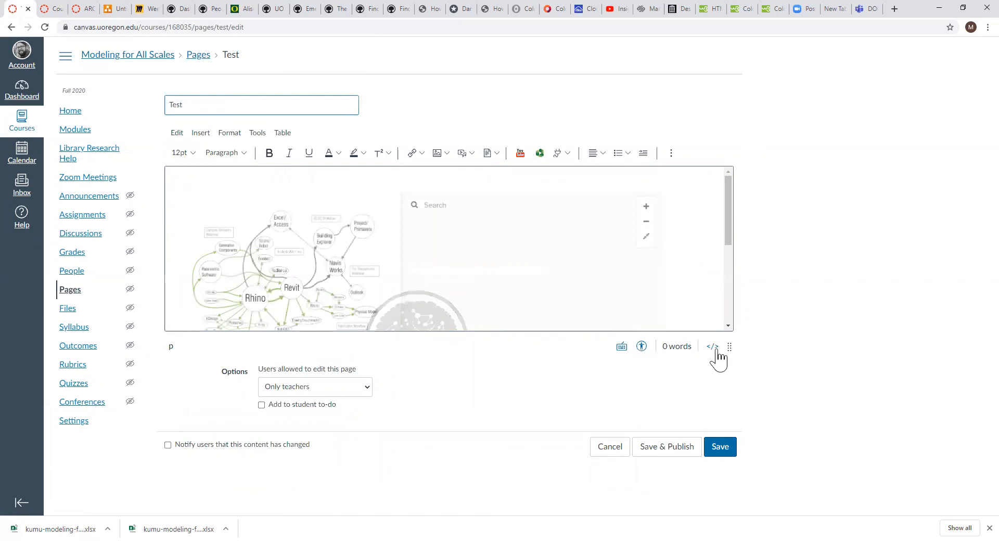
{"action": "left_click", "coordinate": [712, 346]}
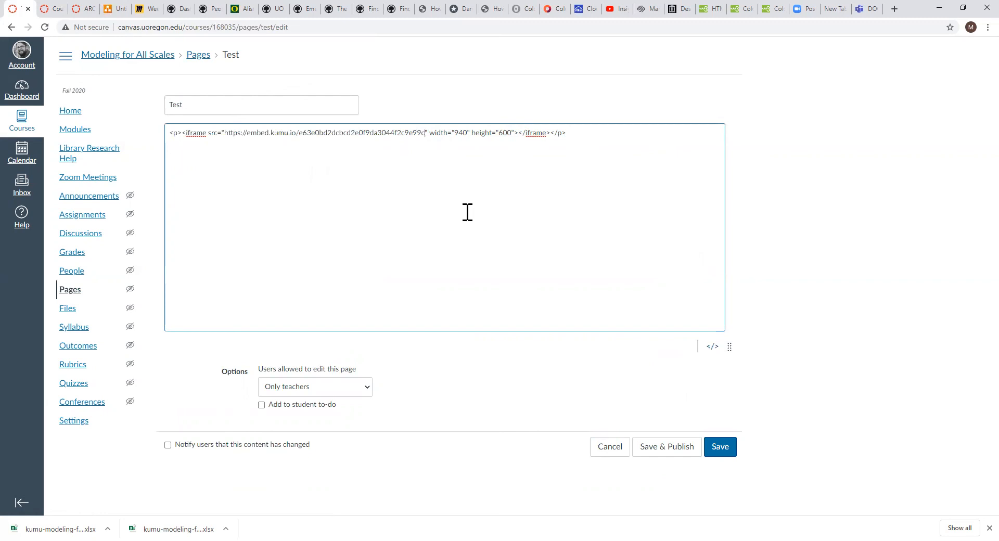
{"action": "type", "text": "?"}
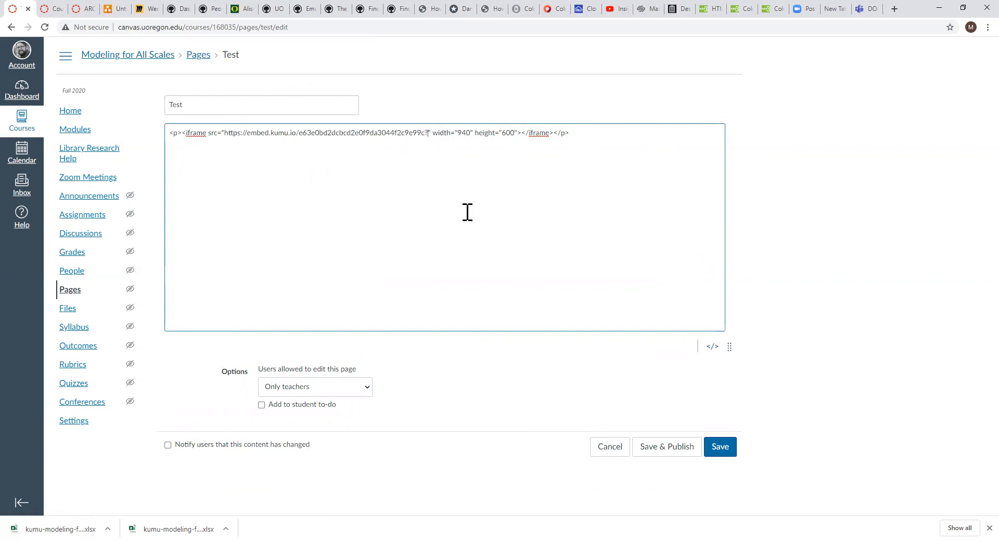
{"action": "type", "text": "scroll"}
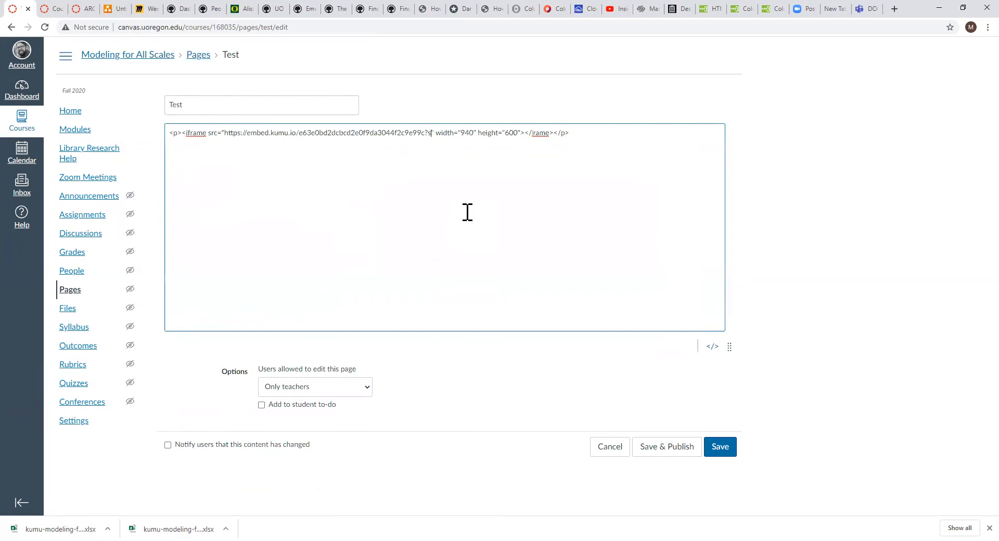
{"action": "type", "text": "=1"}
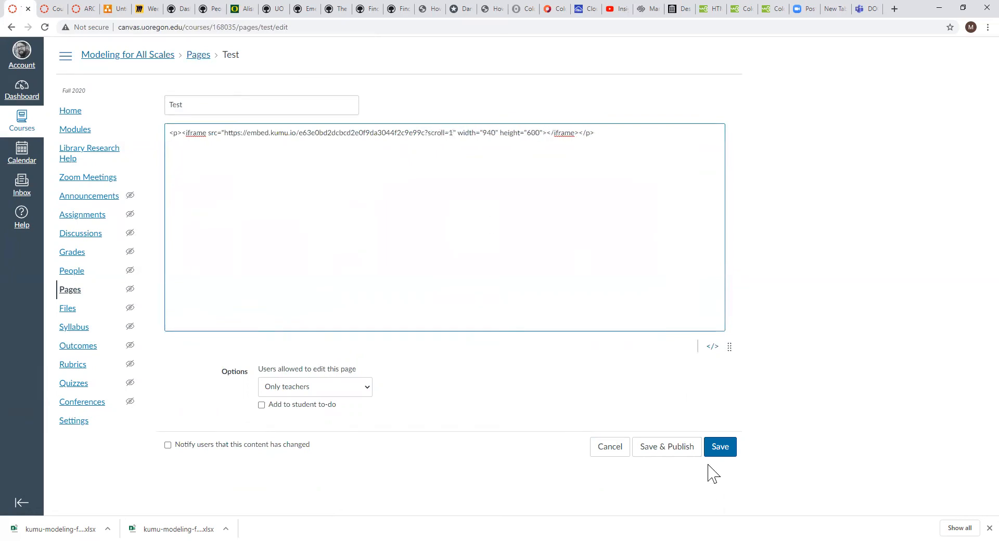
{"action": "left_click", "coordinate": [722, 452]}
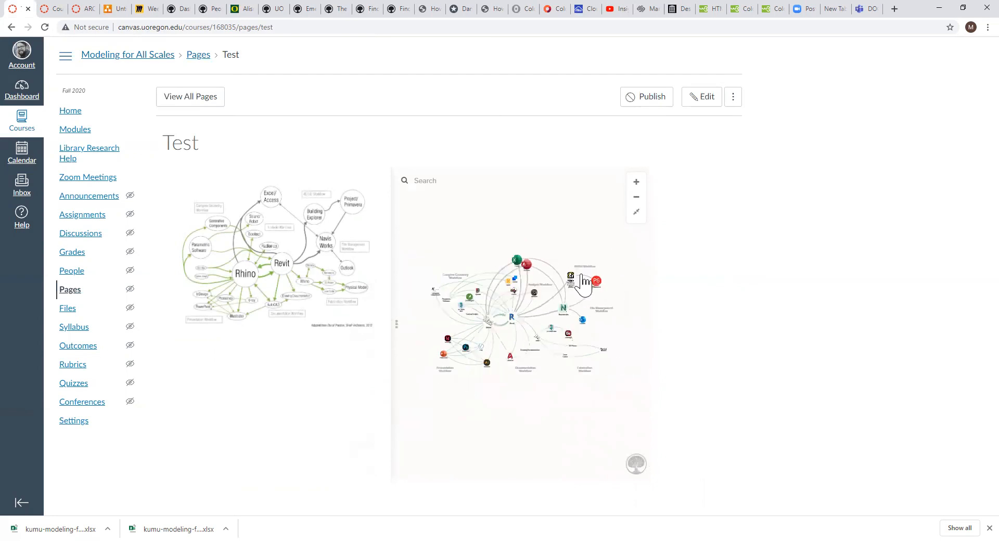
Collapse the embedded map's sidebar, fit the map to its frame, and try out scroll zooming and panning on it.
{"action": "left_click", "coordinate": [636, 212]}
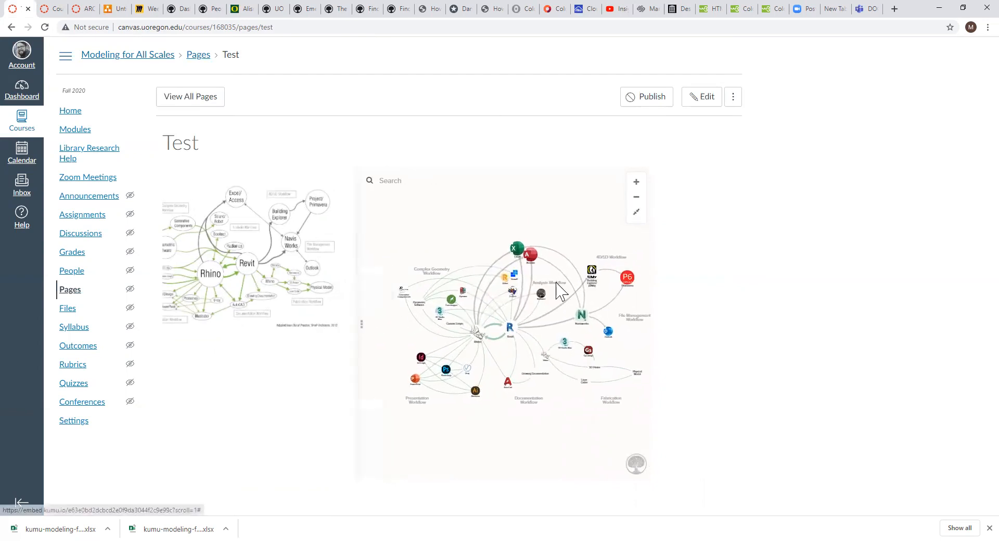
{"action": "scroll", "coordinate": [564, 349], "scroll_direction": "up", "scroll_amount": 8}
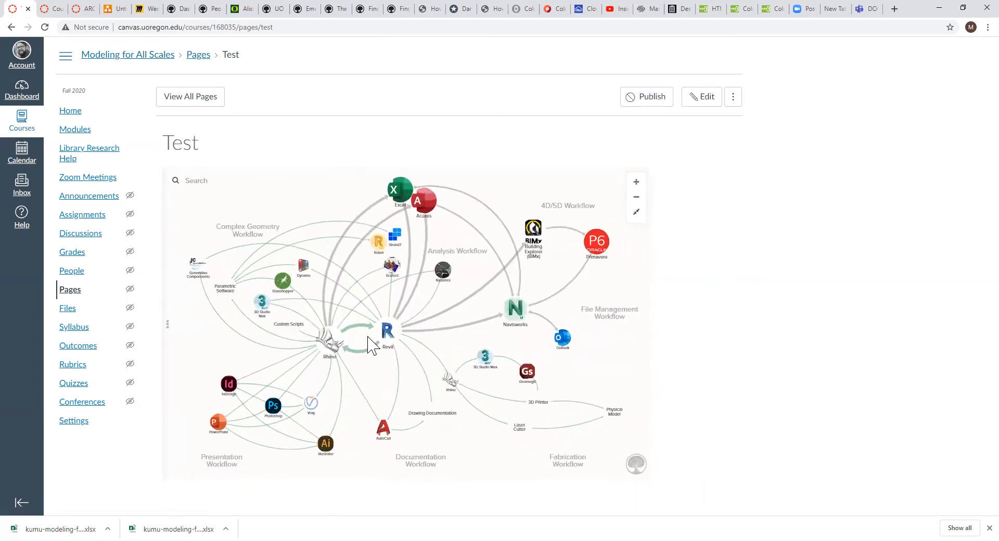
{"action": "scroll", "coordinate": [372, 333], "scroll_direction": "down", "scroll_amount": 2}
{"action": "left_click_drag", "start_coordinate": [455, 288], "coordinate": [275, 356]}
{"action": "left_click_drag", "start_coordinate": [498, 283], "coordinate": [553, 259]}
{"action": "scroll", "coordinate": [524, 297], "scroll_direction": "down", "scroll_amount": 3}
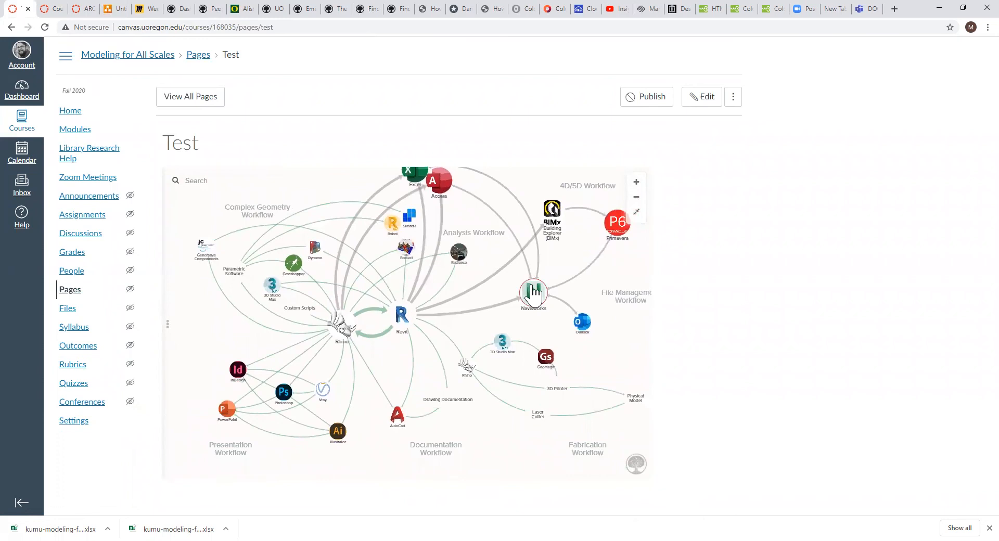
{"action": "left_click_drag", "start_coordinate": [477, 294], "coordinate": [475, 316]}
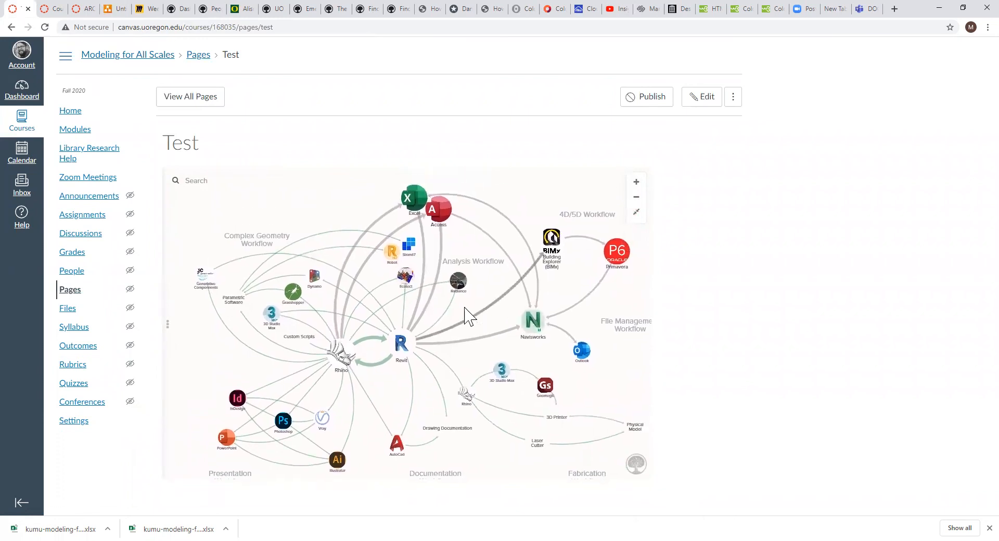
{"action": "scroll", "coordinate": [466, 311], "scroll_direction": "down", "scroll_amount": 4}
{"action": "scroll", "coordinate": [473, 313], "scroll_direction": "up", "scroll_amount": 3}
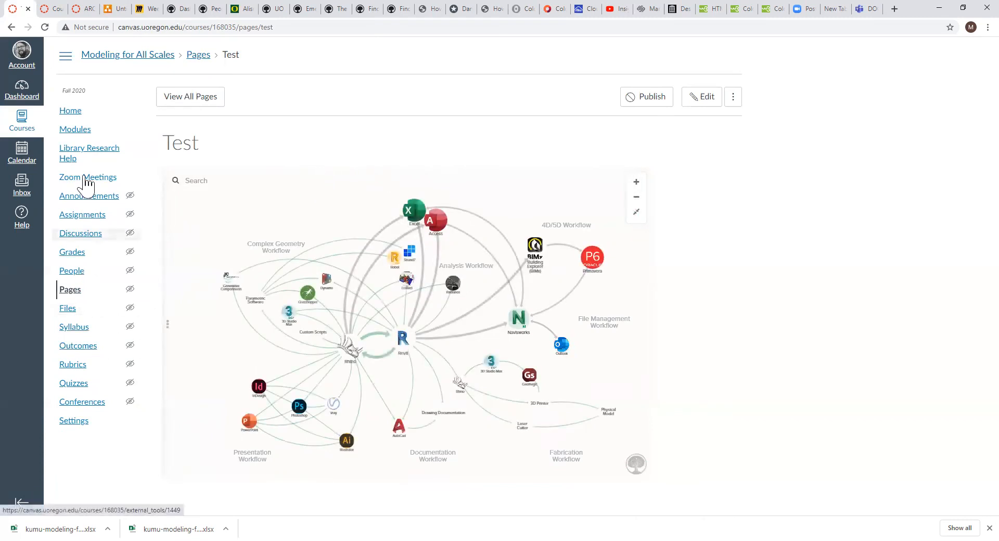
Open the "Kumu | Quick Tips [Videos]" page from the Week 1 resources in the course modules.
{"action": "left_click", "coordinate": [73, 130]}
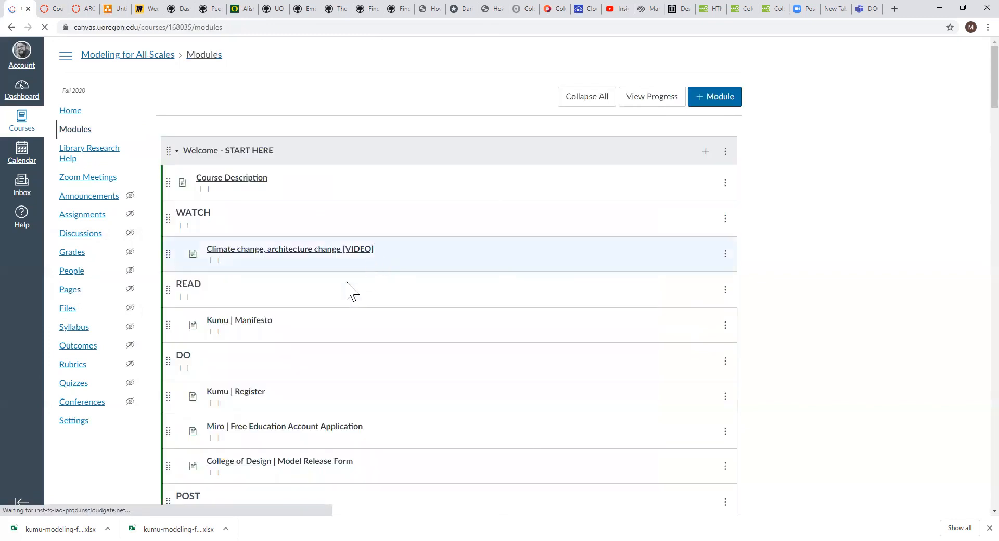
{"action": "scroll", "coordinate": [330, 302], "scroll_direction": "down", "scroll_amount": 7}
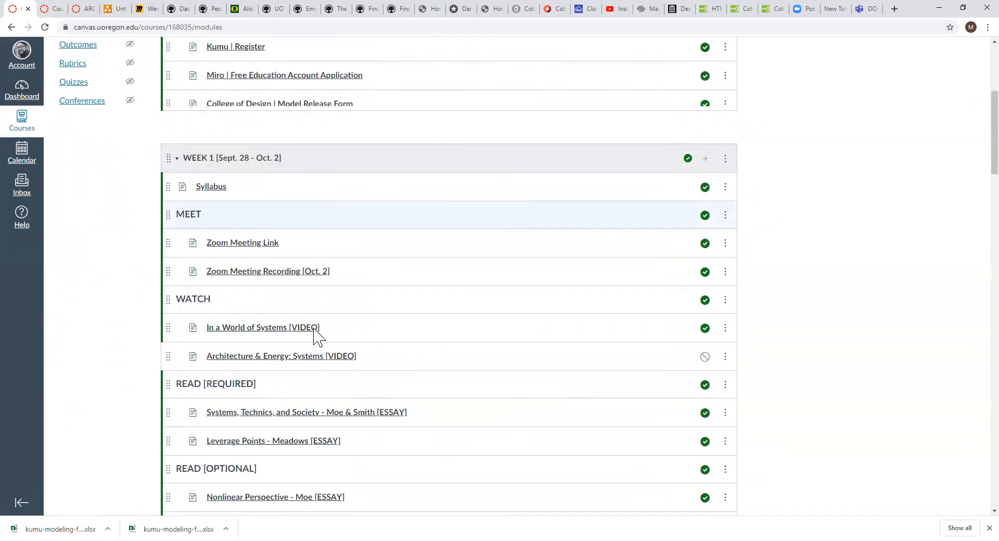
{"action": "scroll", "coordinate": [317, 335], "scroll_direction": "down", "scroll_amount": 8}
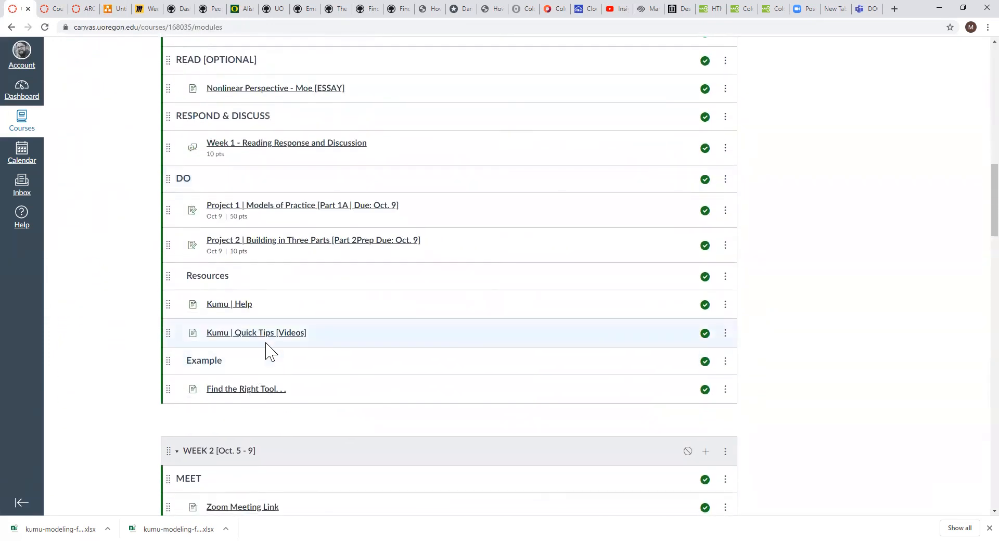
{"action": "left_click", "coordinate": [266, 337]}
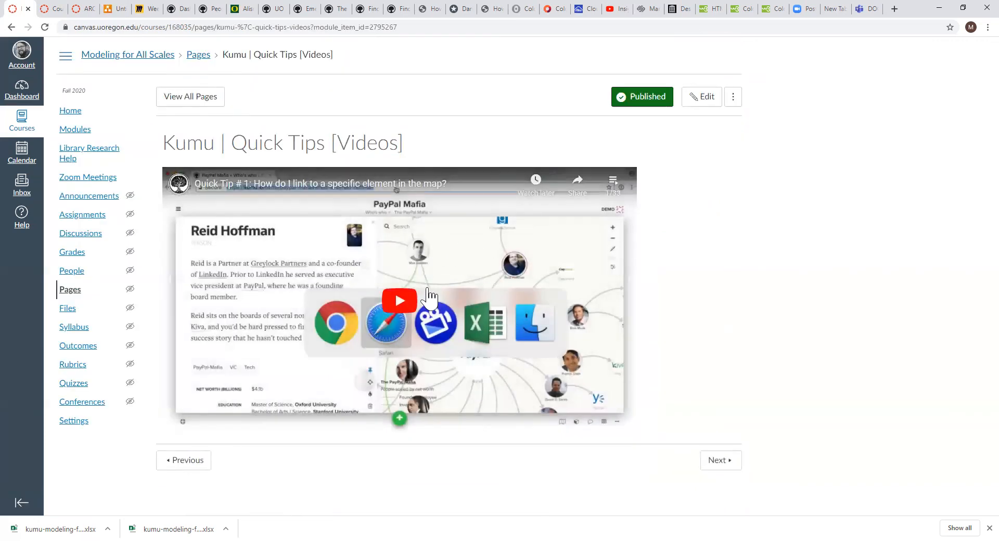
Open the Quick Tips video playlist and browse its entries down to Quick Tip #27.
{"action": "left_click", "coordinate": [613, 183]}
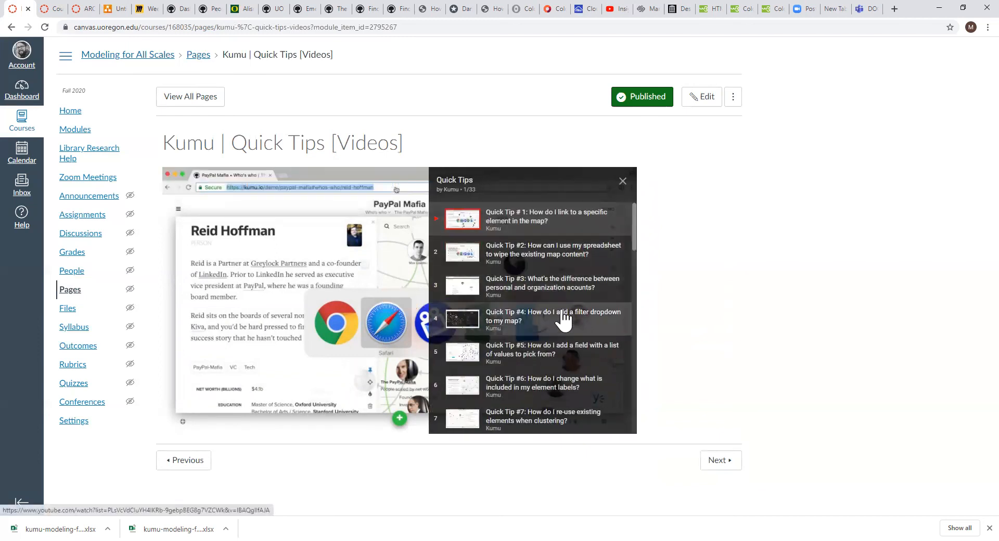
{"action": "scroll", "coordinate": [563, 319], "scroll_direction": "down", "scroll_amount": 3}
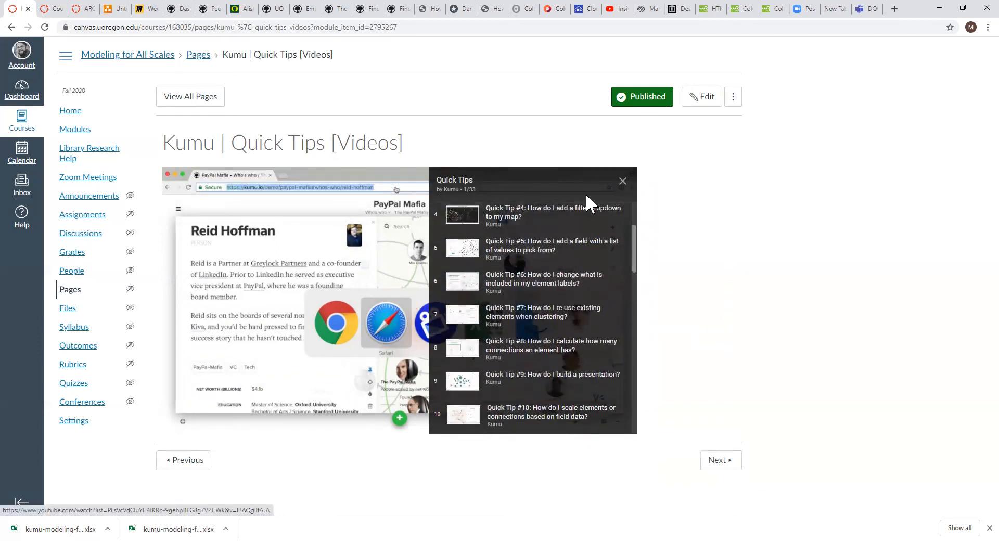
{"action": "scroll", "coordinate": [554, 291], "scroll_direction": "down", "scroll_amount": 5}
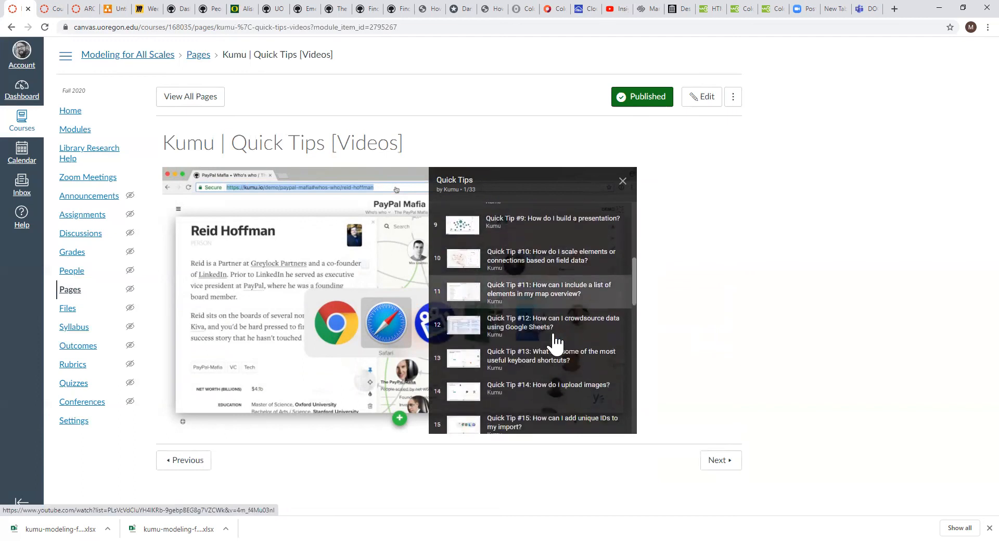
{"action": "scroll", "coordinate": [556, 341], "scroll_direction": "down", "scroll_amount": 4}
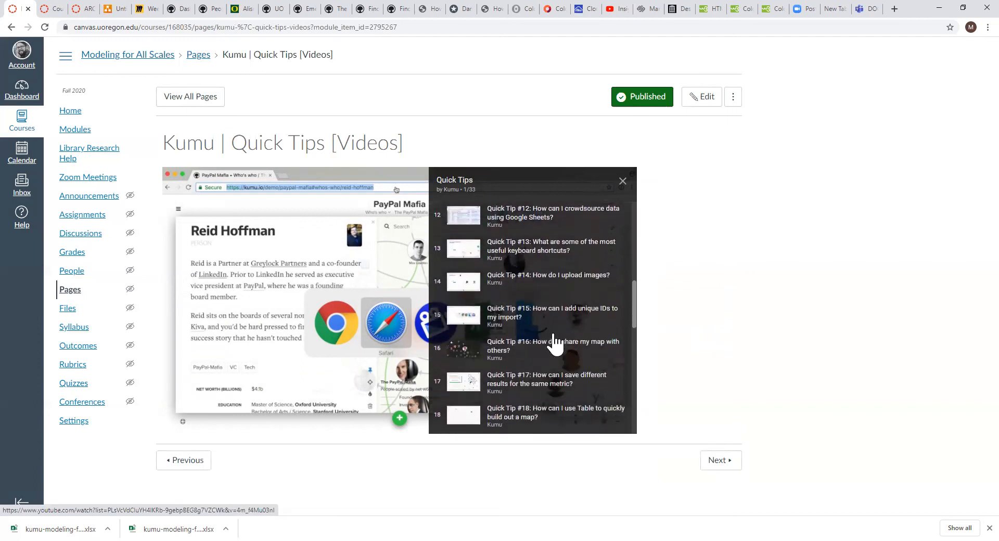
{"action": "scroll", "coordinate": [556, 341], "scroll_direction": "down", "scroll_amount": 6}
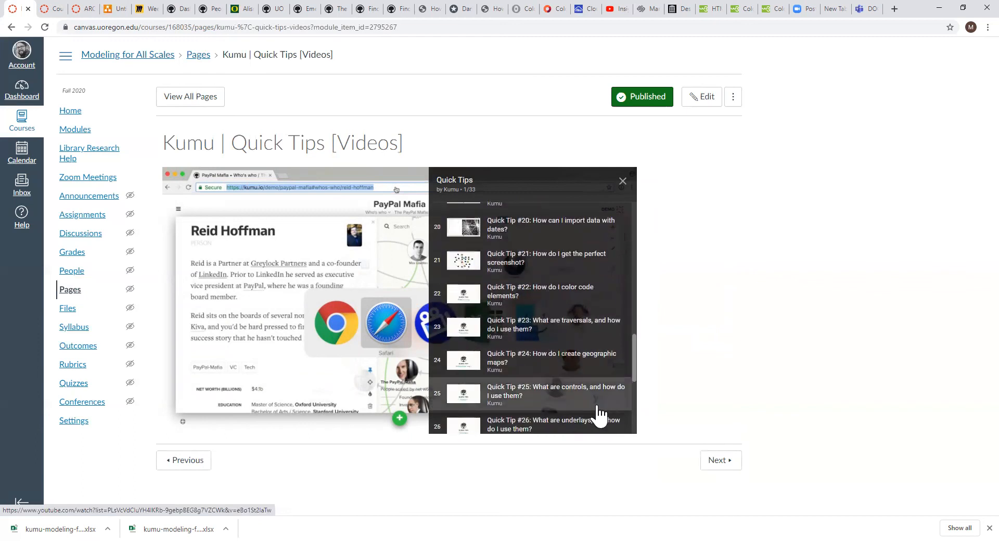
{"action": "scroll", "coordinate": [577, 362], "scroll_direction": "down", "scroll_amount": 2}
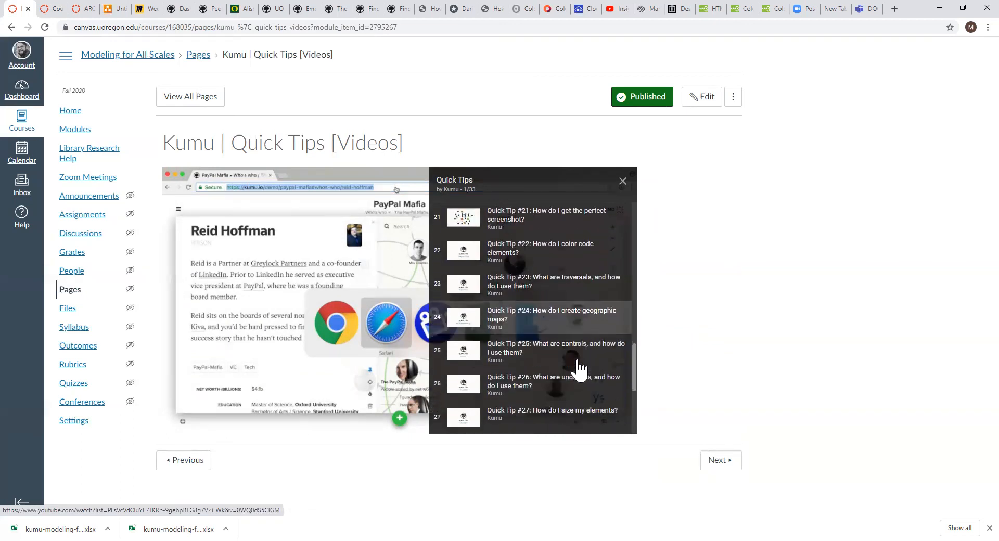
Browse the rest of the Quick Tips playlist down to Quick Tip #33 and return to its first entry.
{"action": "scroll", "coordinate": [576, 359], "scroll_direction": "up", "scroll_amount": 2}
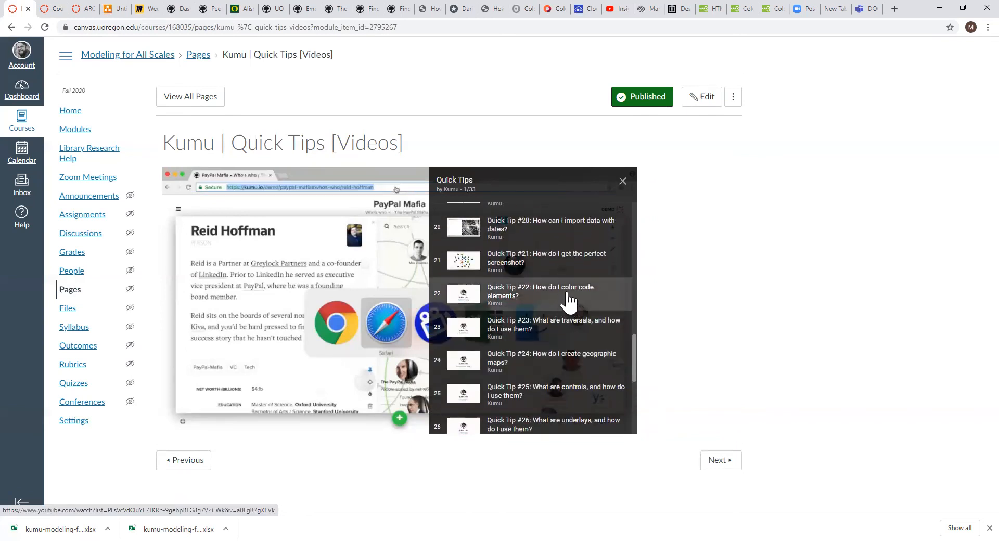
{"action": "scroll", "coordinate": [568, 303], "scroll_direction": "down", "scroll_amount": 1}
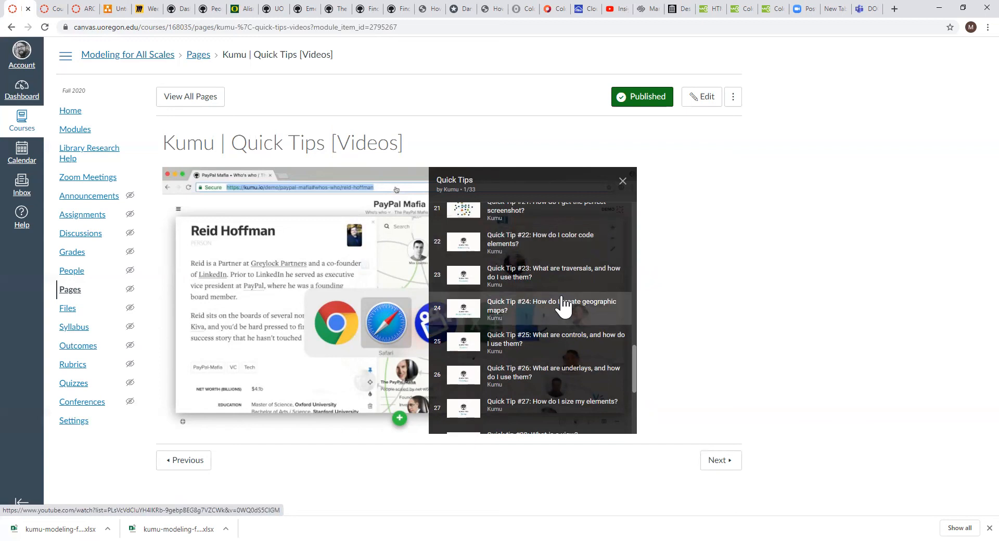
{"action": "scroll", "coordinate": [564, 306], "scroll_direction": "down", "scroll_amount": 2}
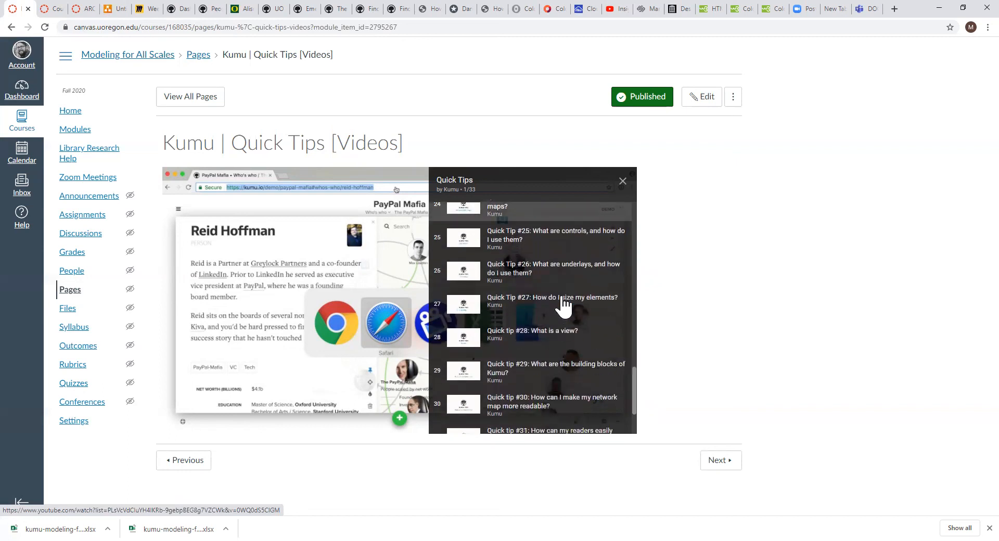
{"action": "scroll", "coordinate": [563, 306], "scroll_direction": "down", "scroll_amount": 2}
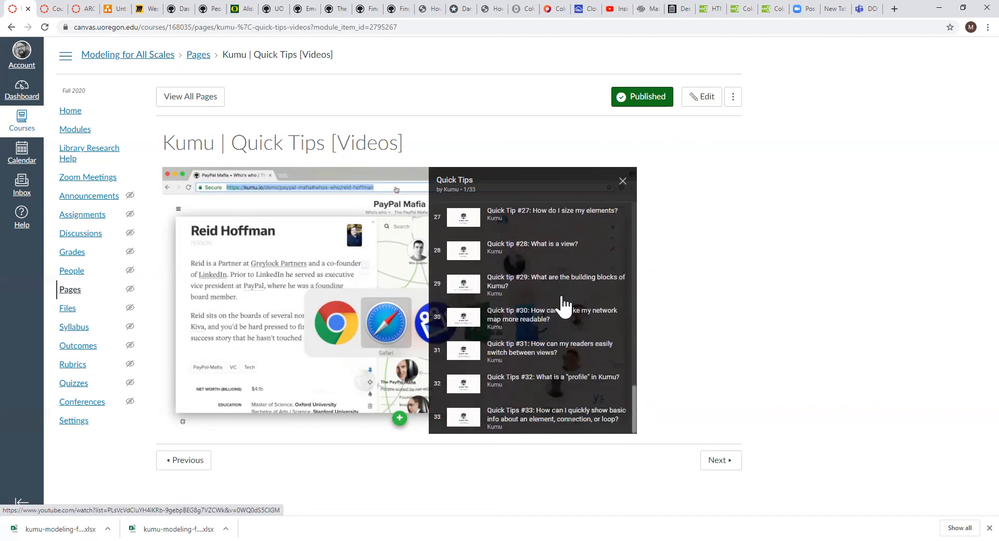
{"action": "scroll", "coordinate": [563, 306], "scroll_direction": "up", "scroll_amount": 8}
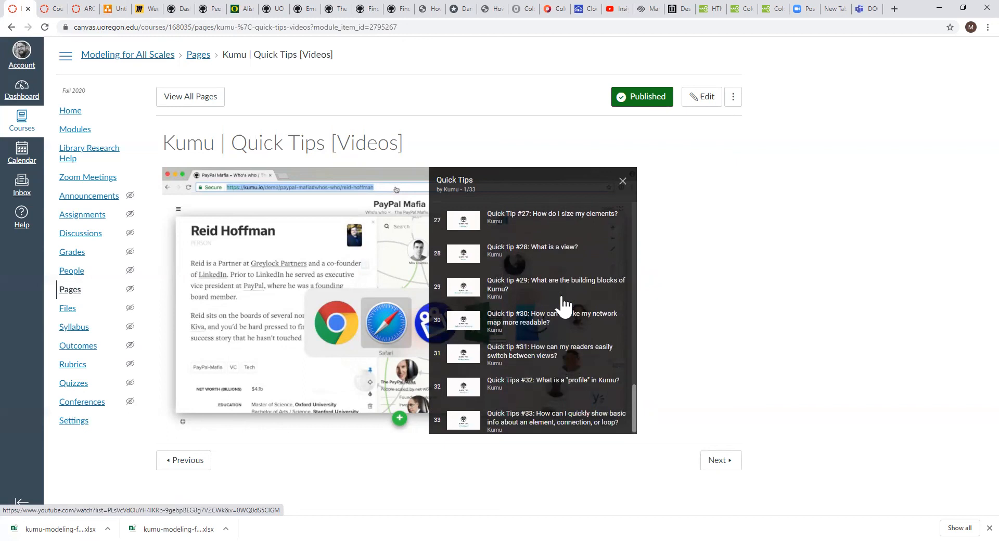
{"action": "scroll", "coordinate": [563, 306], "scroll_direction": "up", "scroll_amount": 7}
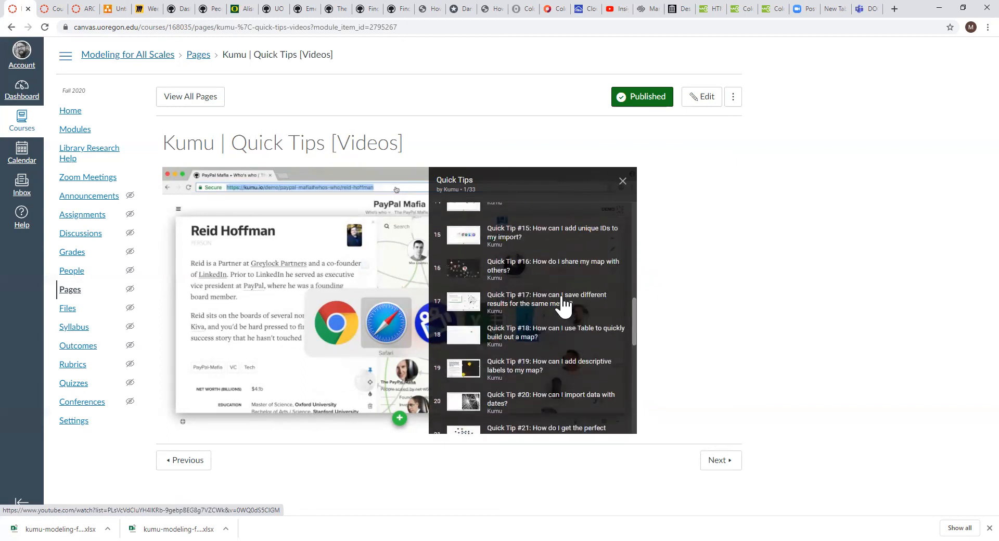
{"action": "scroll", "coordinate": [564, 306], "scroll_direction": "up", "scroll_amount": 2}
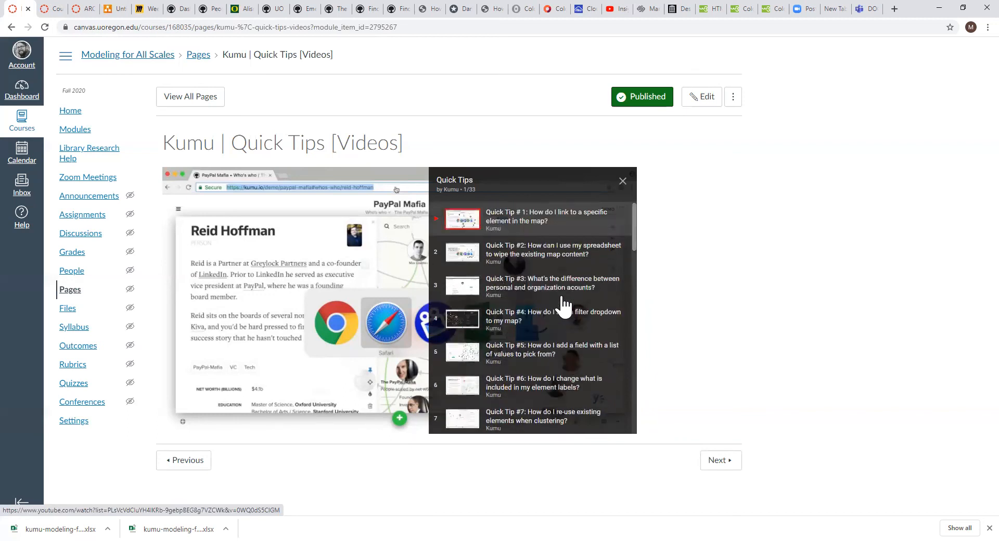
Look over the playlist's early entries down to Quick Tip #12 and close the playlist.
{"action": "scroll", "coordinate": [564, 276], "scroll_direction": "down", "scroll_amount": 1}
{"action": "scroll", "coordinate": [563, 291], "scroll_direction": "up", "scroll_amount": 1}
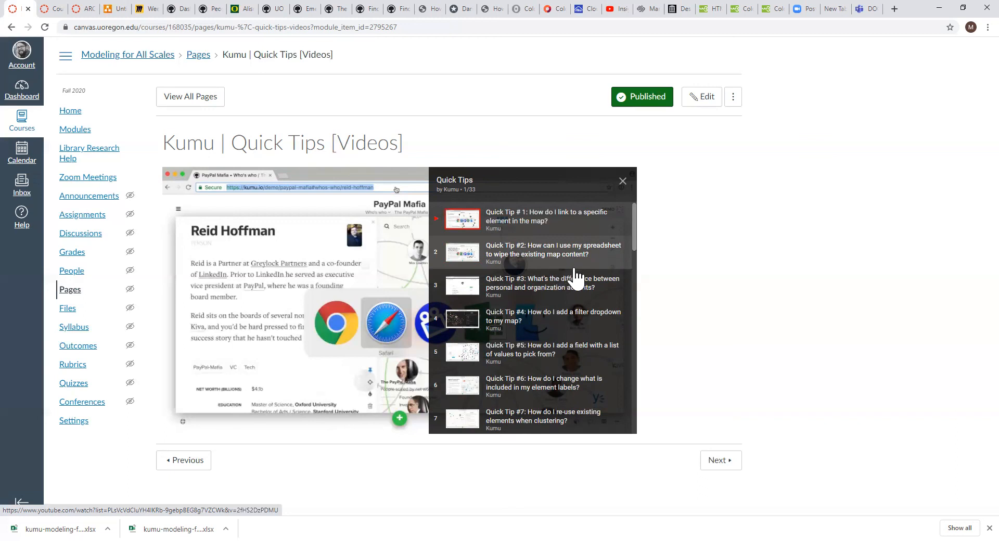
{"action": "scroll", "coordinate": [572, 279], "scroll_direction": "down", "scroll_amount": 1}
{"action": "scroll", "coordinate": [562, 284], "scroll_direction": "down", "scroll_amount": 2}
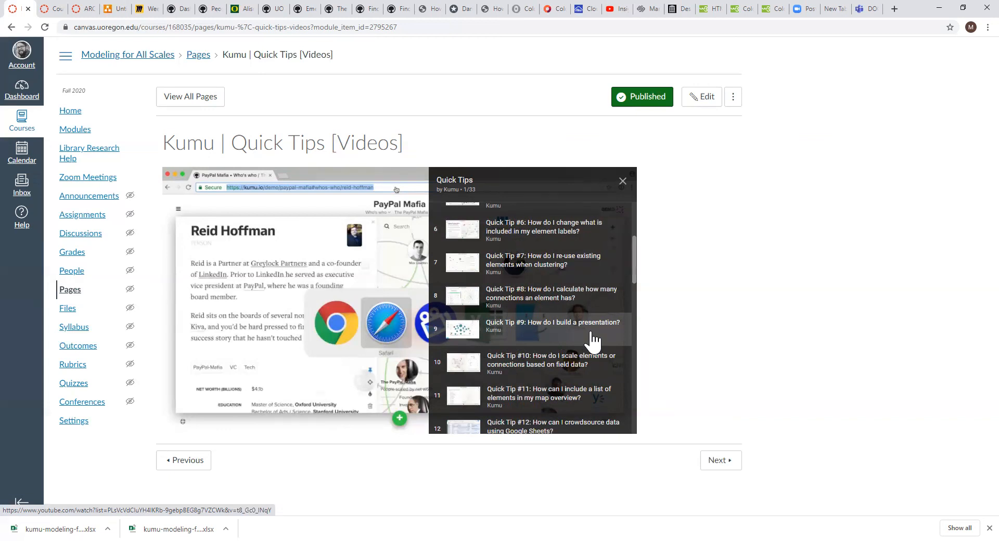
{"action": "left_click", "coordinate": [623, 182]}
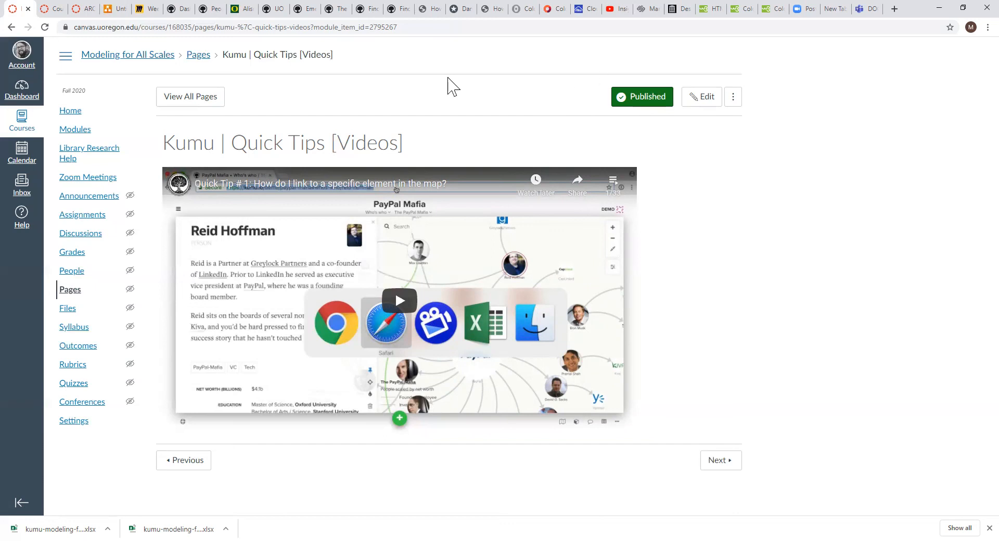
Switch to the Kumu workflow map, close its embed settings, collapse the Grasshopper sidebar, and zoom out to show the whole map.
{"action": "left_click", "coordinate": [369, 9]}
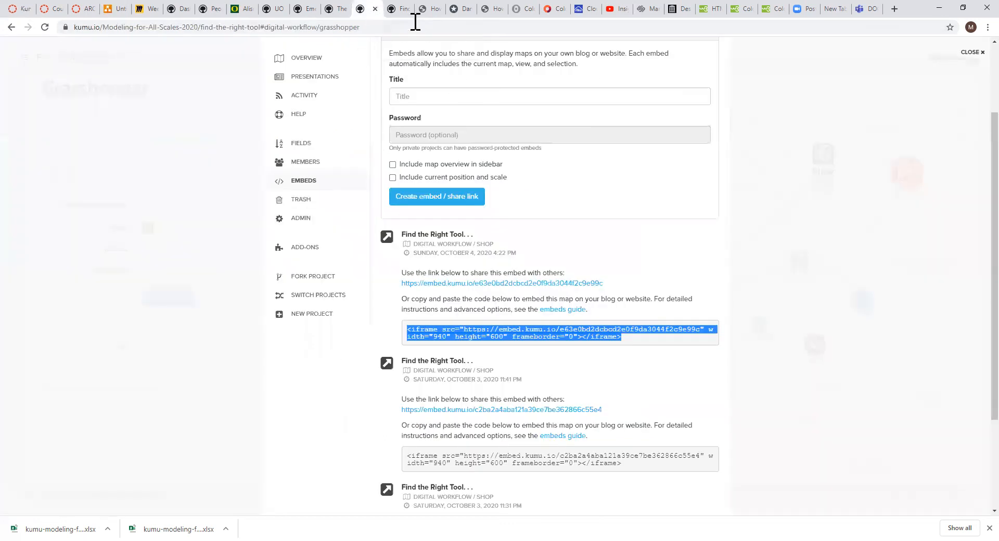
{"action": "left_click", "coordinate": [971, 52]}
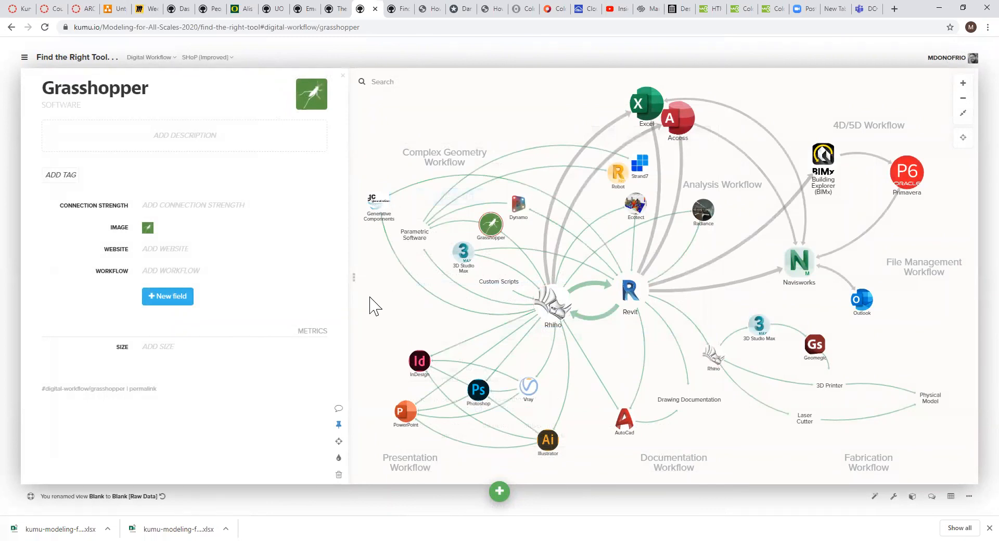
{"action": "left_click", "coordinate": [355, 282]}
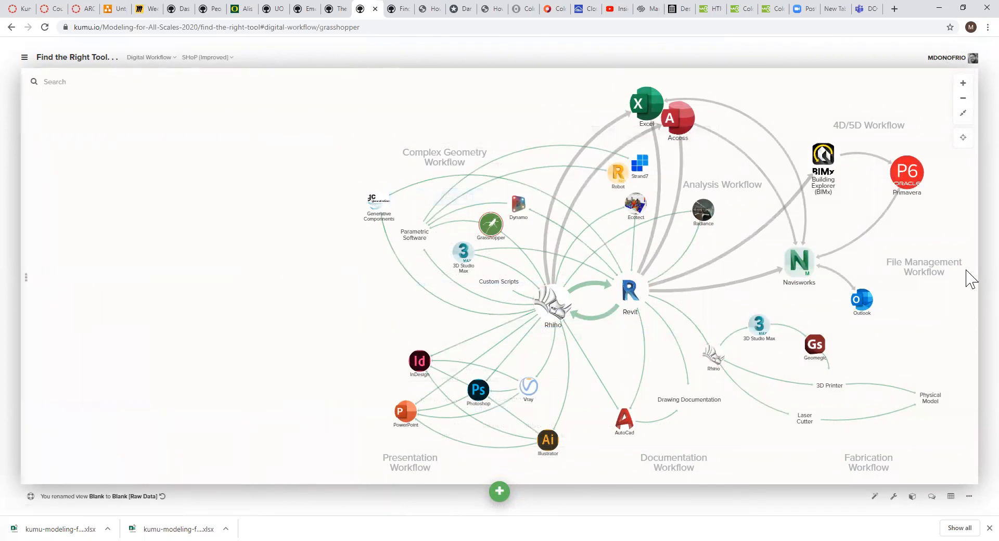
{"action": "scroll", "coordinate": [302, 217], "scroll_direction": "down", "scroll_amount": 3}
{"action": "scroll", "coordinate": [437, 221], "scroll_direction": "up", "scroll_amount": 3}
{"action": "scroll", "coordinate": [476, 220], "scroll_direction": "down", "scroll_amount": 3}
{"action": "scroll", "coordinate": [475, 218], "scroll_direction": "up", "scroll_amount": 1}
{"action": "scroll", "coordinate": [604, 200], "scroll_direction": "up", "scroll_amount": 1}
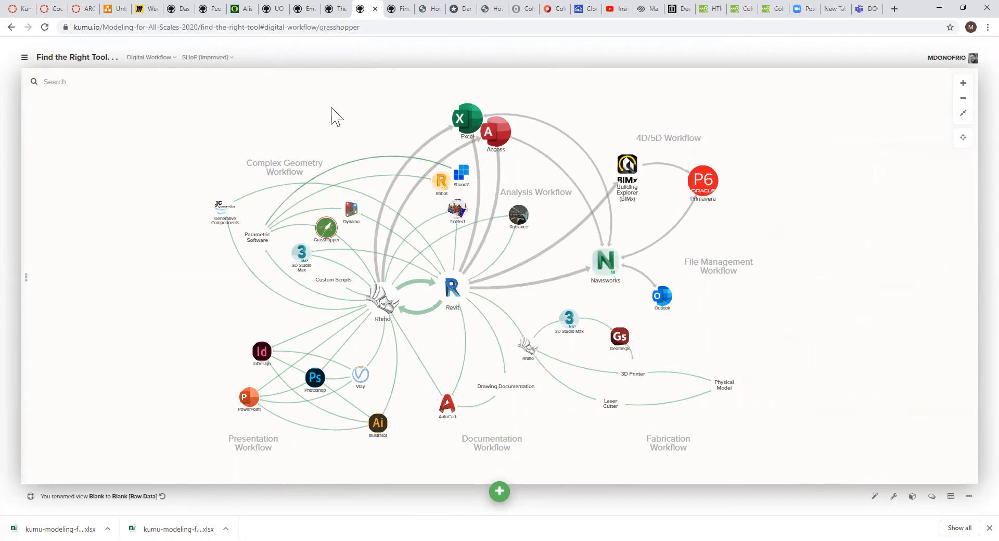
Return to the Canvas course and open the "Find the Right Tool. . ." example page from the Week 1 module.
{"action": "left_click", "coordinate": [15, 9]}
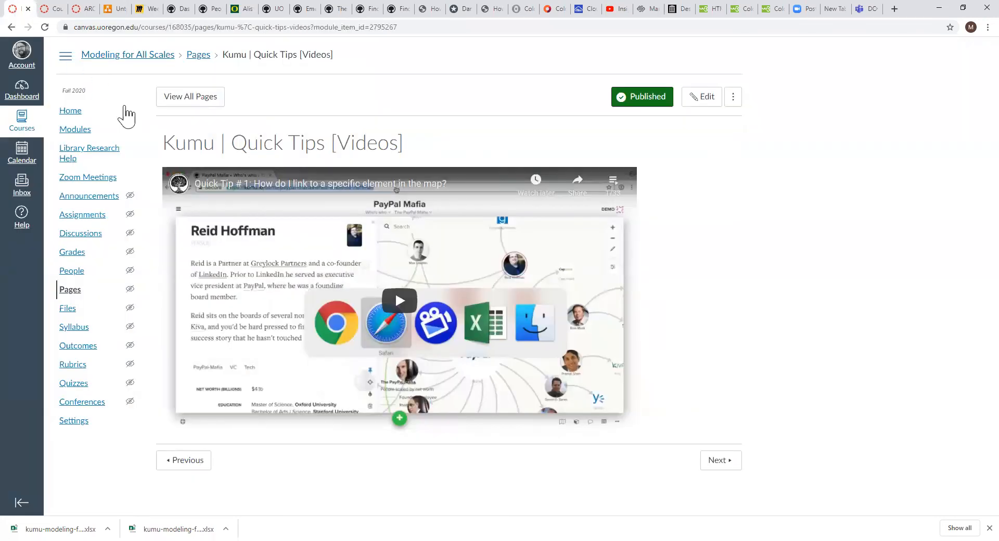
{"action": "left_click", "coordinate": [76, 131]}
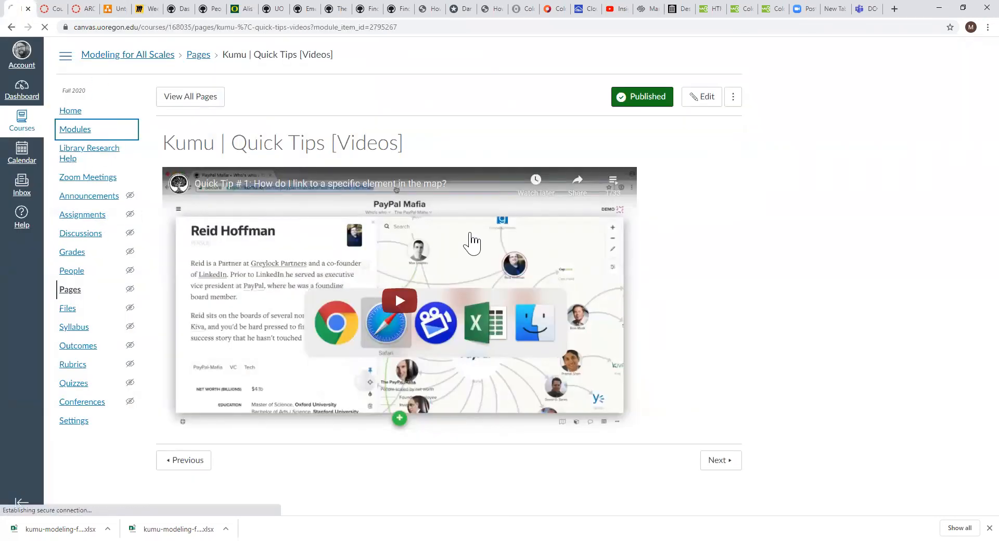
{"action": "scroll", "coordinate": [363, 301], "scroll_direction": "down", "scroll_amount": 11}
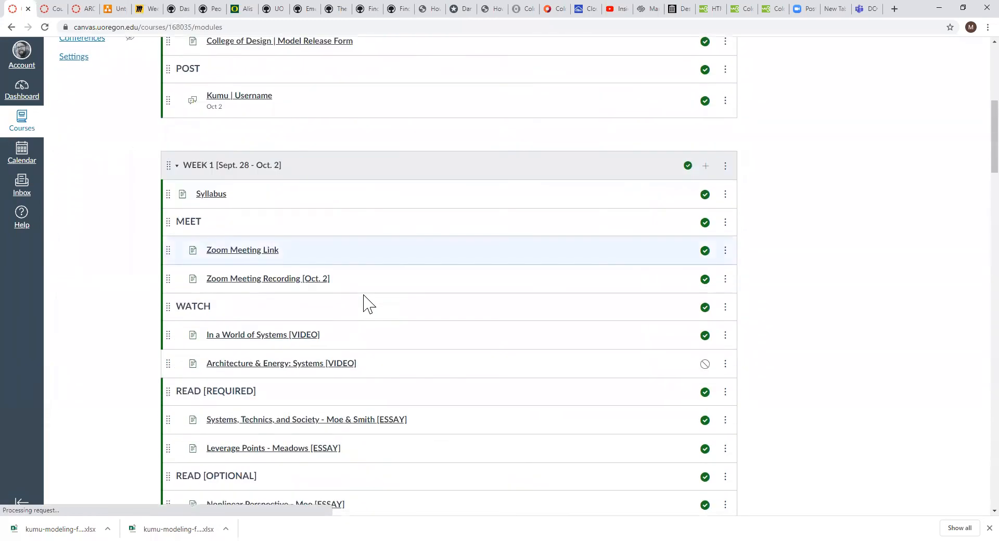
{"action": "scroll", "coordinate": [363, 301], "scroll_direction": "down", "scroll_amount": 4}
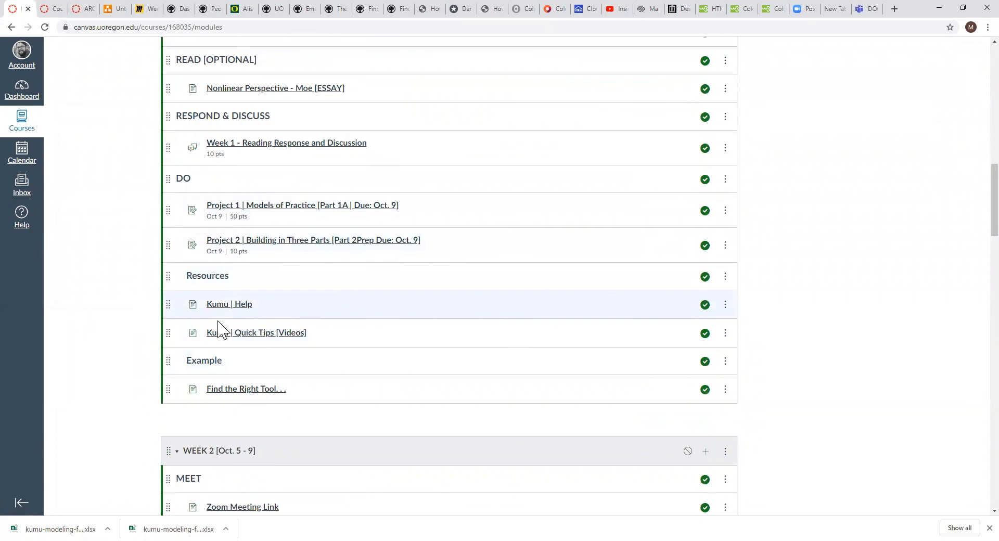
{"action": "left_click", "coordinate": [235, 395]}
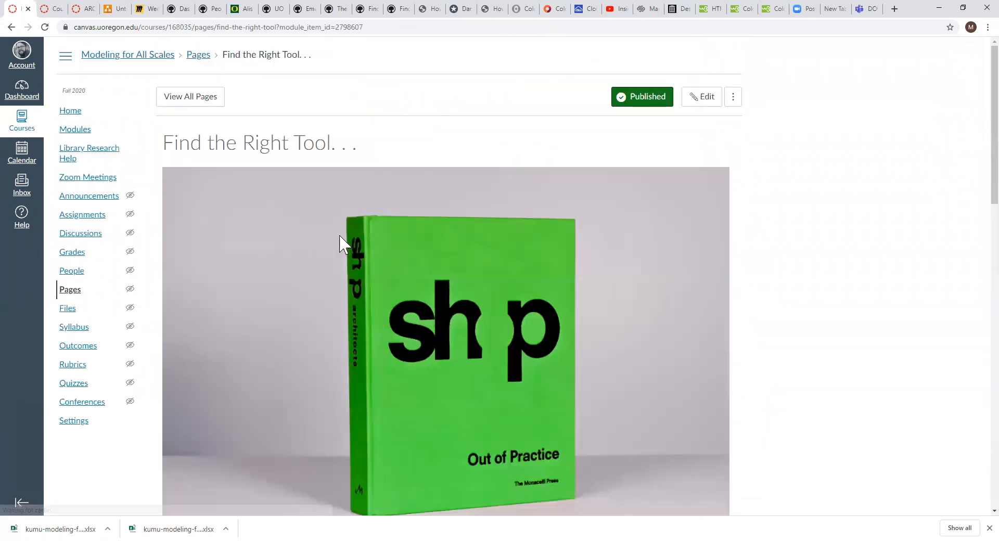
Collapse the sidebar of the Kumu map embedded below the SHoP workflow diagram and fit the map to its frame.
{"action": "scroll", "coordinate": [464, 232], "scroll_direction": "down", "scroll_amount": 7}
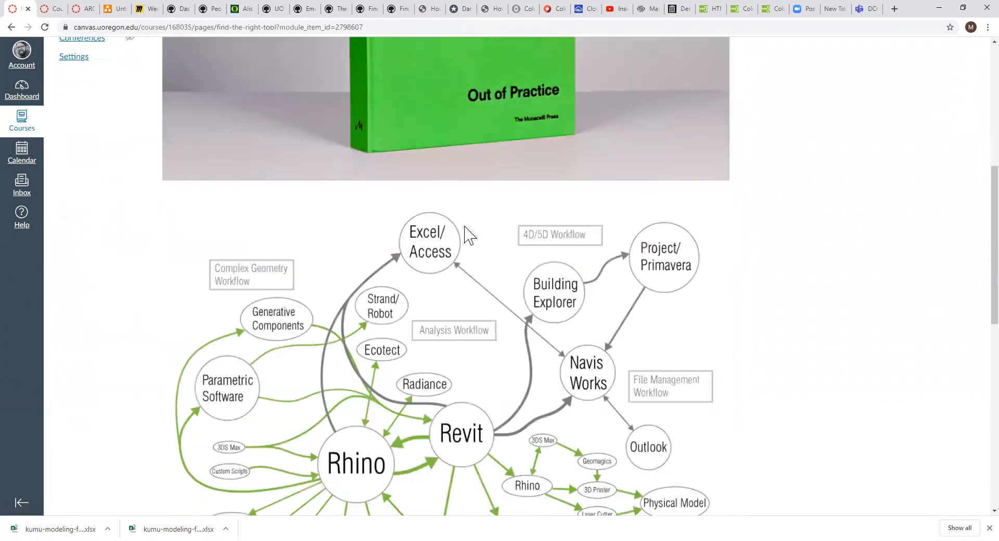
{"action": "scroll", "coordinate": [464, 228], "scroll_direction": "down", "scroll_amount": 3}
{"action": "scroll", "coordinate": [645, 338], "scroll_direction": "down", "scroll_amount": 5}
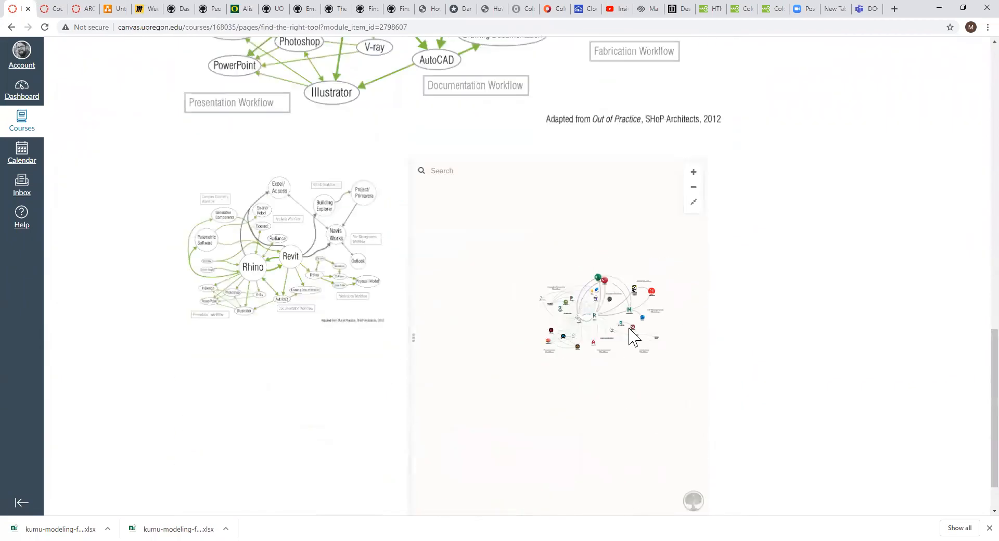
{"action": "scroll", "coordinate": [482, 135], "scroll_direction": "up", "scroll_amount": 3}
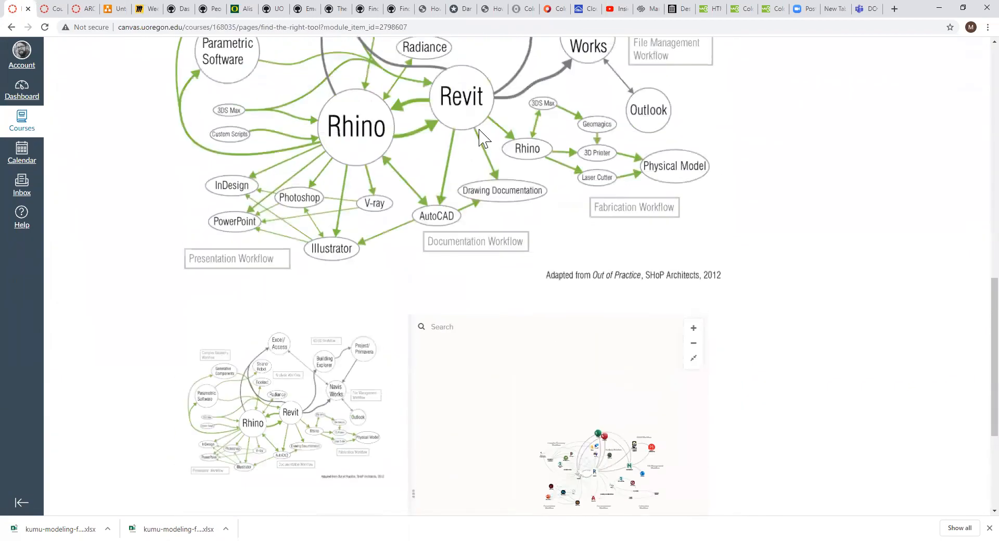
{"action": "left_click", "coordinate": [413, 494]}
{"action": "scroll", "coordinate": [411, 357], "scroll_direction": "down", "scroll_amount": 5}
{"action": "scroll", "coordinate": [488, 255], "scroll_direction": "up", "scroll_amount": 5}
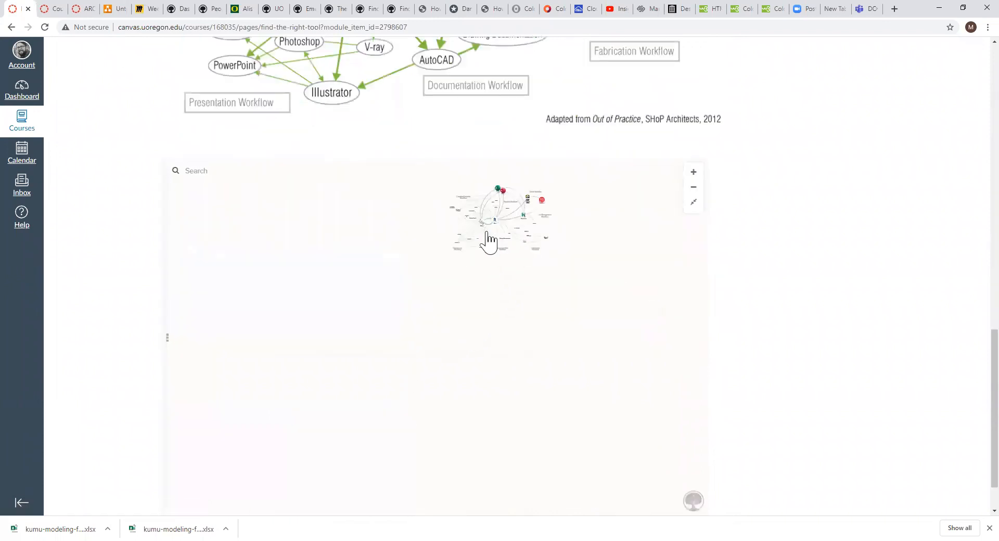
{"action": "left_click", "coordinate": [694, 202]}
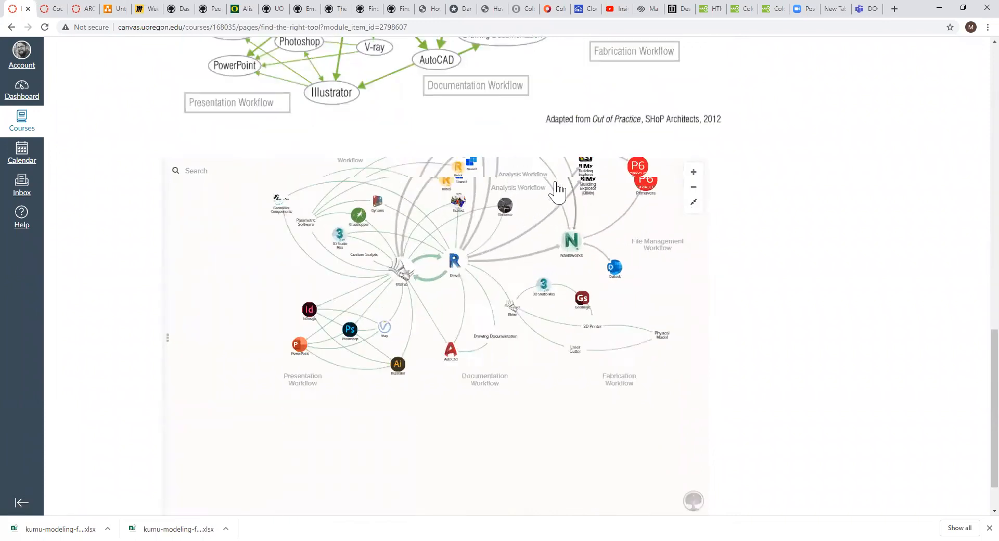
Select the Radiance and Dynamo elements in the embedded map and try out its scroll zooming.
{"action": "left_click", "coordinate": [476, 276]}
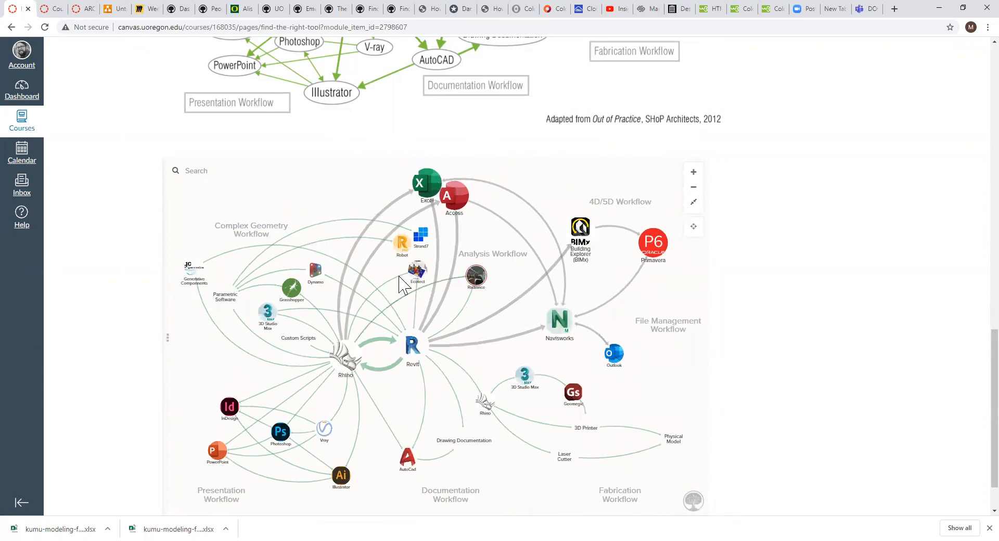
{"action": "left_click", "coordinate": [317, 276]}
{"action": "scroll", "coordinate": [661, 322], "scroll_direction": "up", "scroll_amount": 3}
{"action": "scroll", "coordinate": [760, 330], "scroll_direction": "down", "scroll_amount": 1}
{"action": "scroll", "coordinate": [578, 304], "scroll_direction": "down", "scroll_amount": 4}
{"action": "scroll", "coordinate": [580, 303], "scroll_direction": "down", "scroll_amount": 1}
{"action": "scroll", "coordinate": [127, 332], "scroll_direction": "up", "scroll_amount": 3}
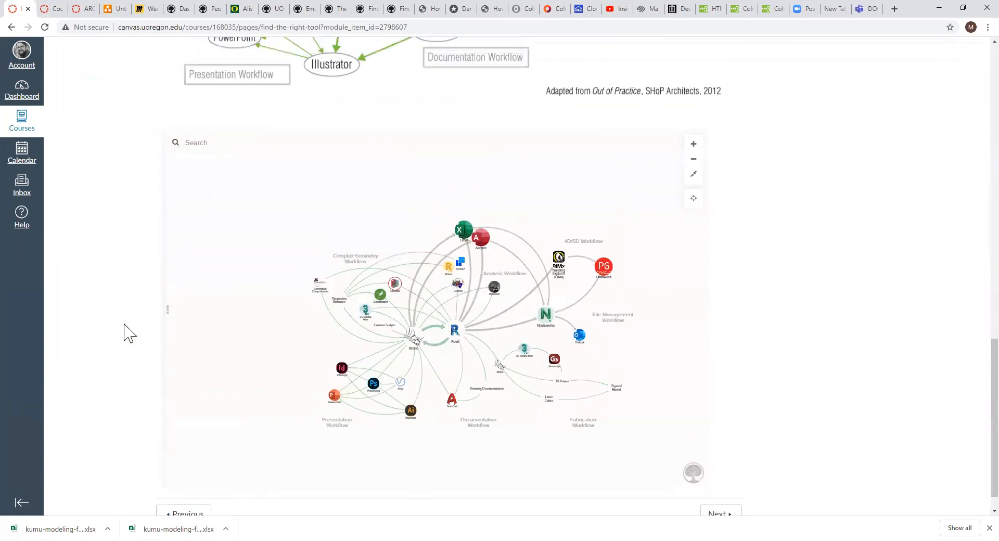
Return to the book cover image at the start of the "Find the Right Tool. . ." page.
{"action": "scroll", "coordinate": [126, 333], "scroll_direction": "up", "scroll_amount": 10}
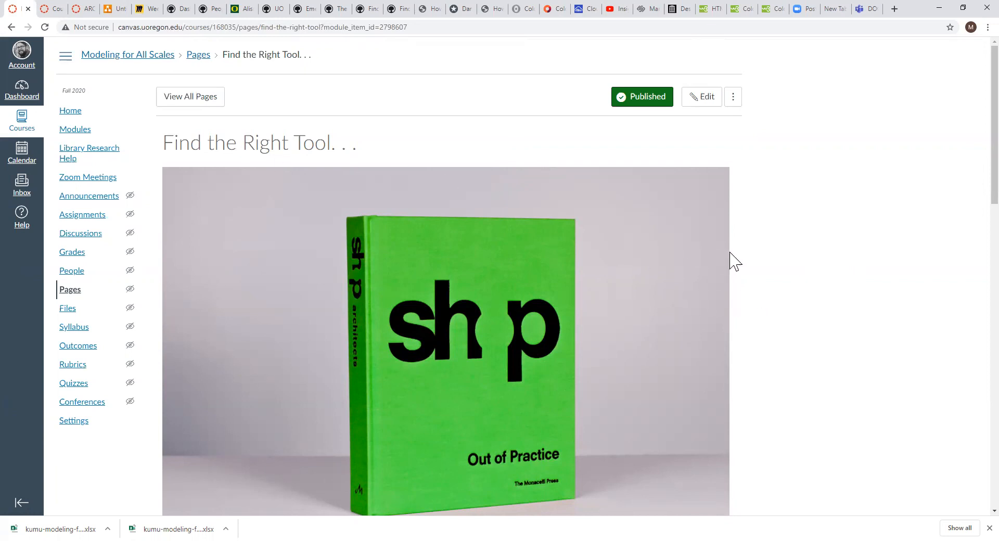
{"action": "scroll", "coordinate": [736, 267], "scroll_direction": "down", "scroll_amount": 3}
{"action": "scroll", "coordinate": [735, 267], "scroll_direction": "up", "scroll_amount": 1}
{"action": "scroll", "coordinate": [739, 268], "scroll_direction": "up", "scroll_amount": 2}
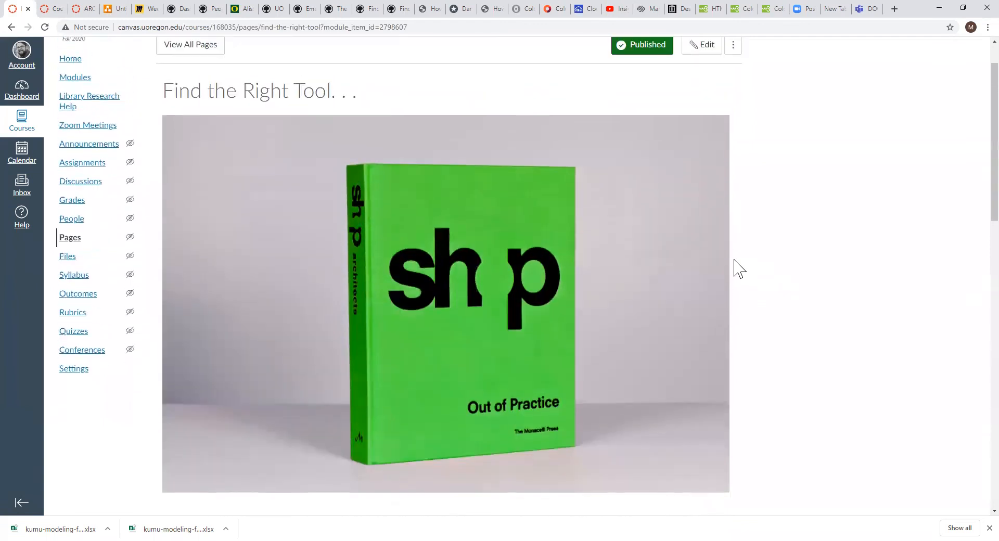